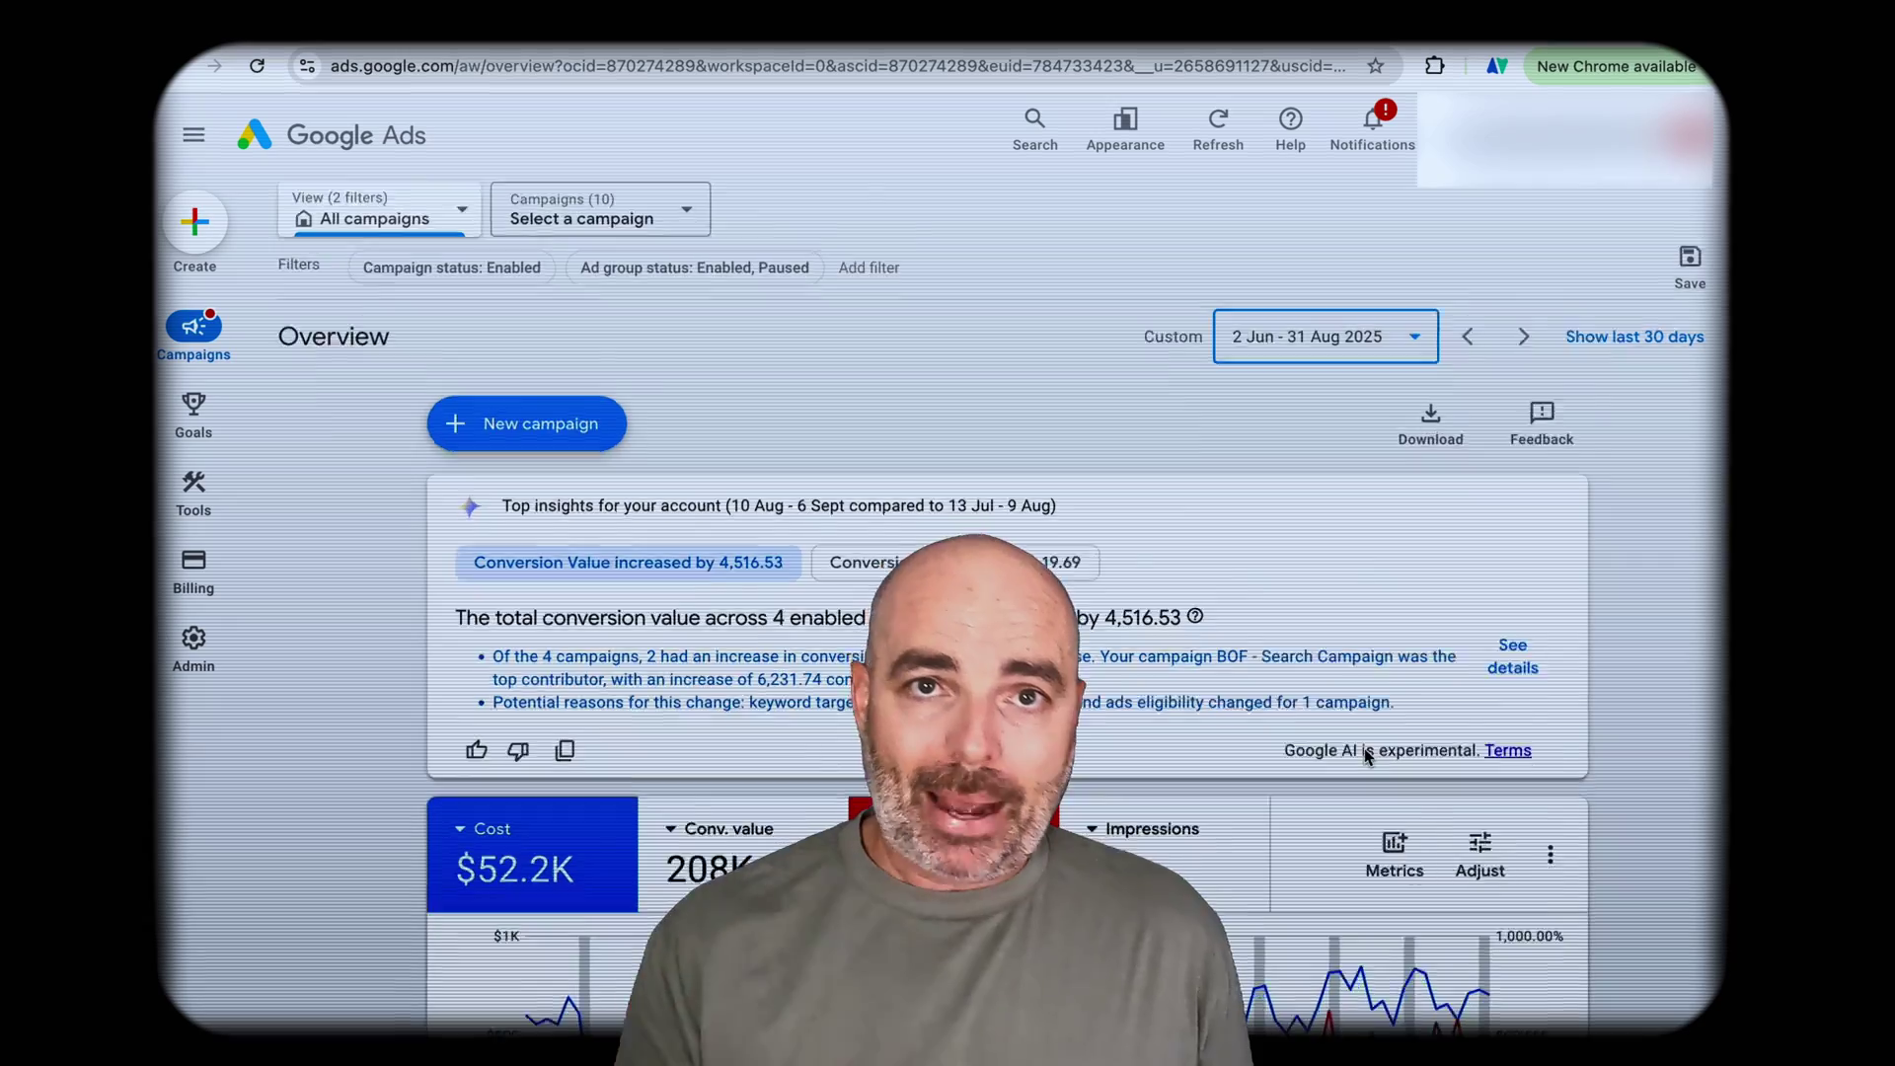
- Leave the Campaigns list for the account Overview covering 1 Jul – 31 Aug 2025
scroll(1041, 619, down, 3)
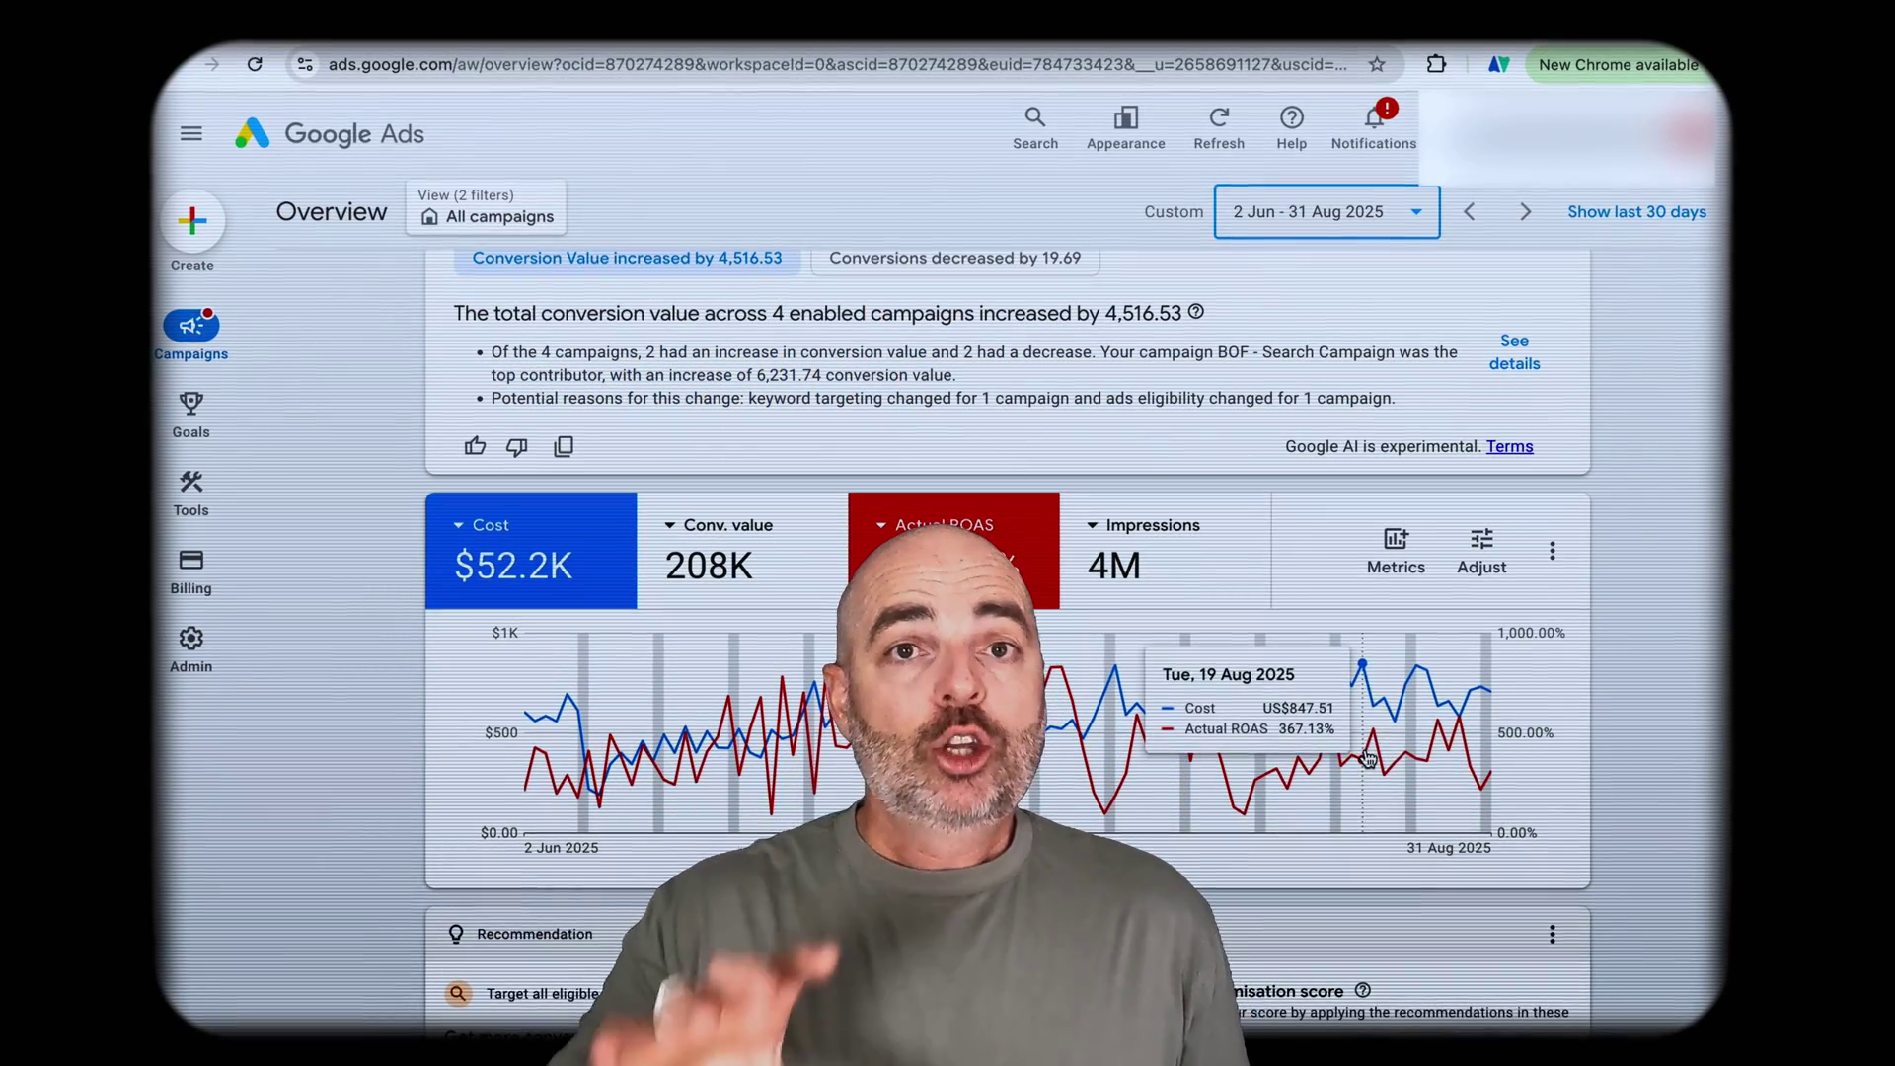
mouse_move(758, 576)
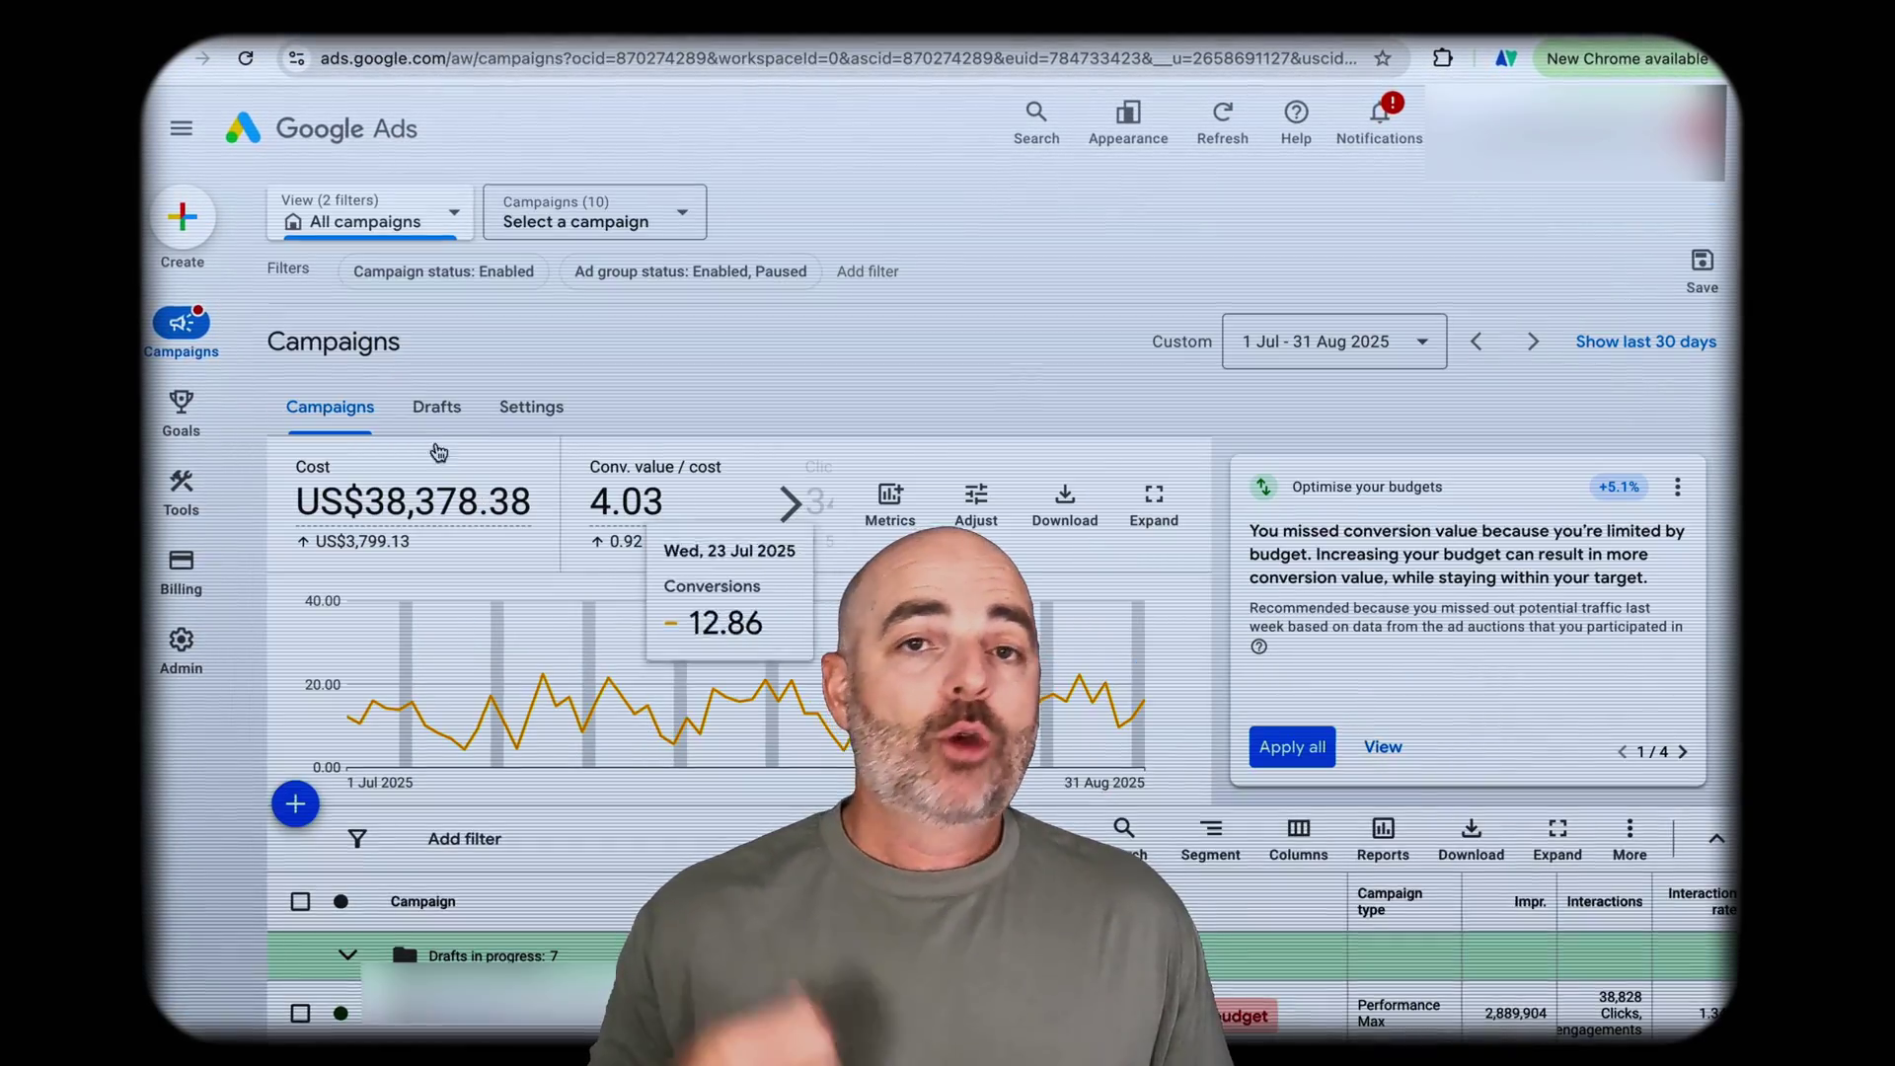
scroll(331, 384, down, 1)
mouse_move(202, 324)
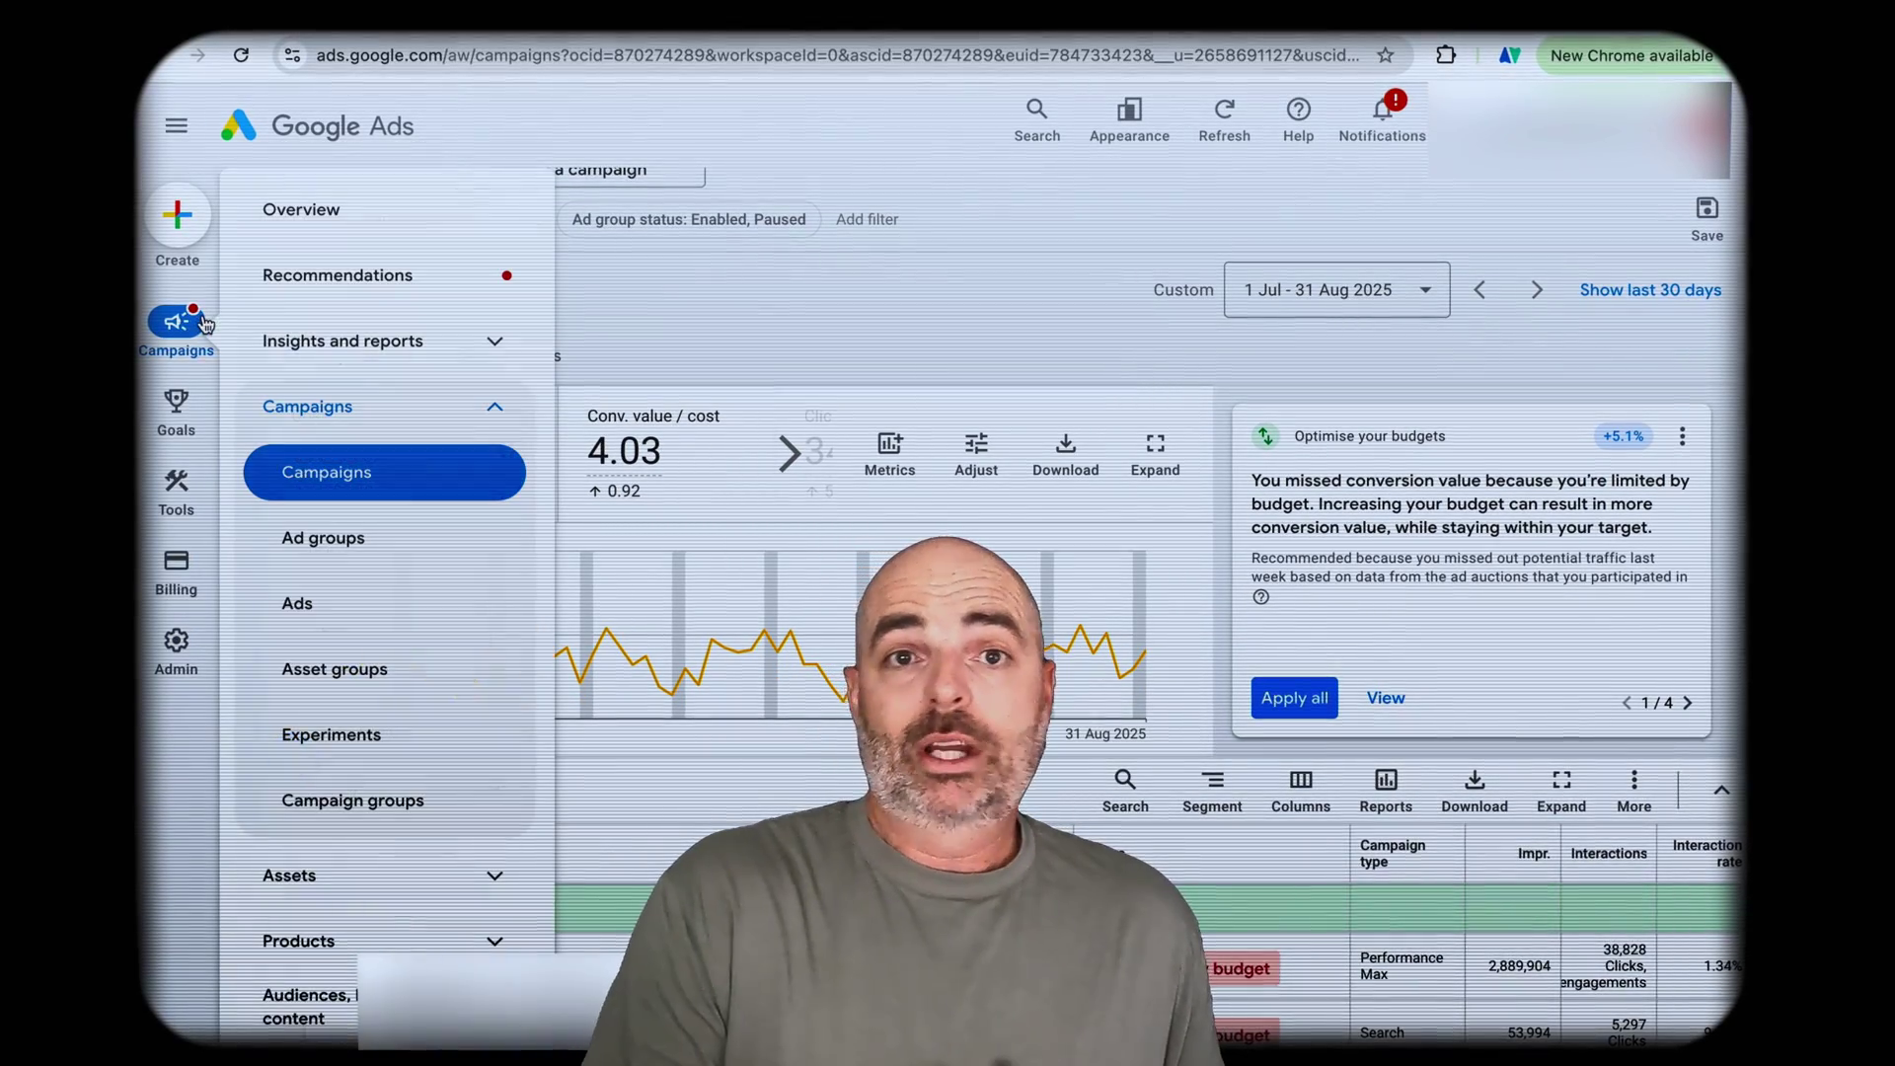
click(367, 209)
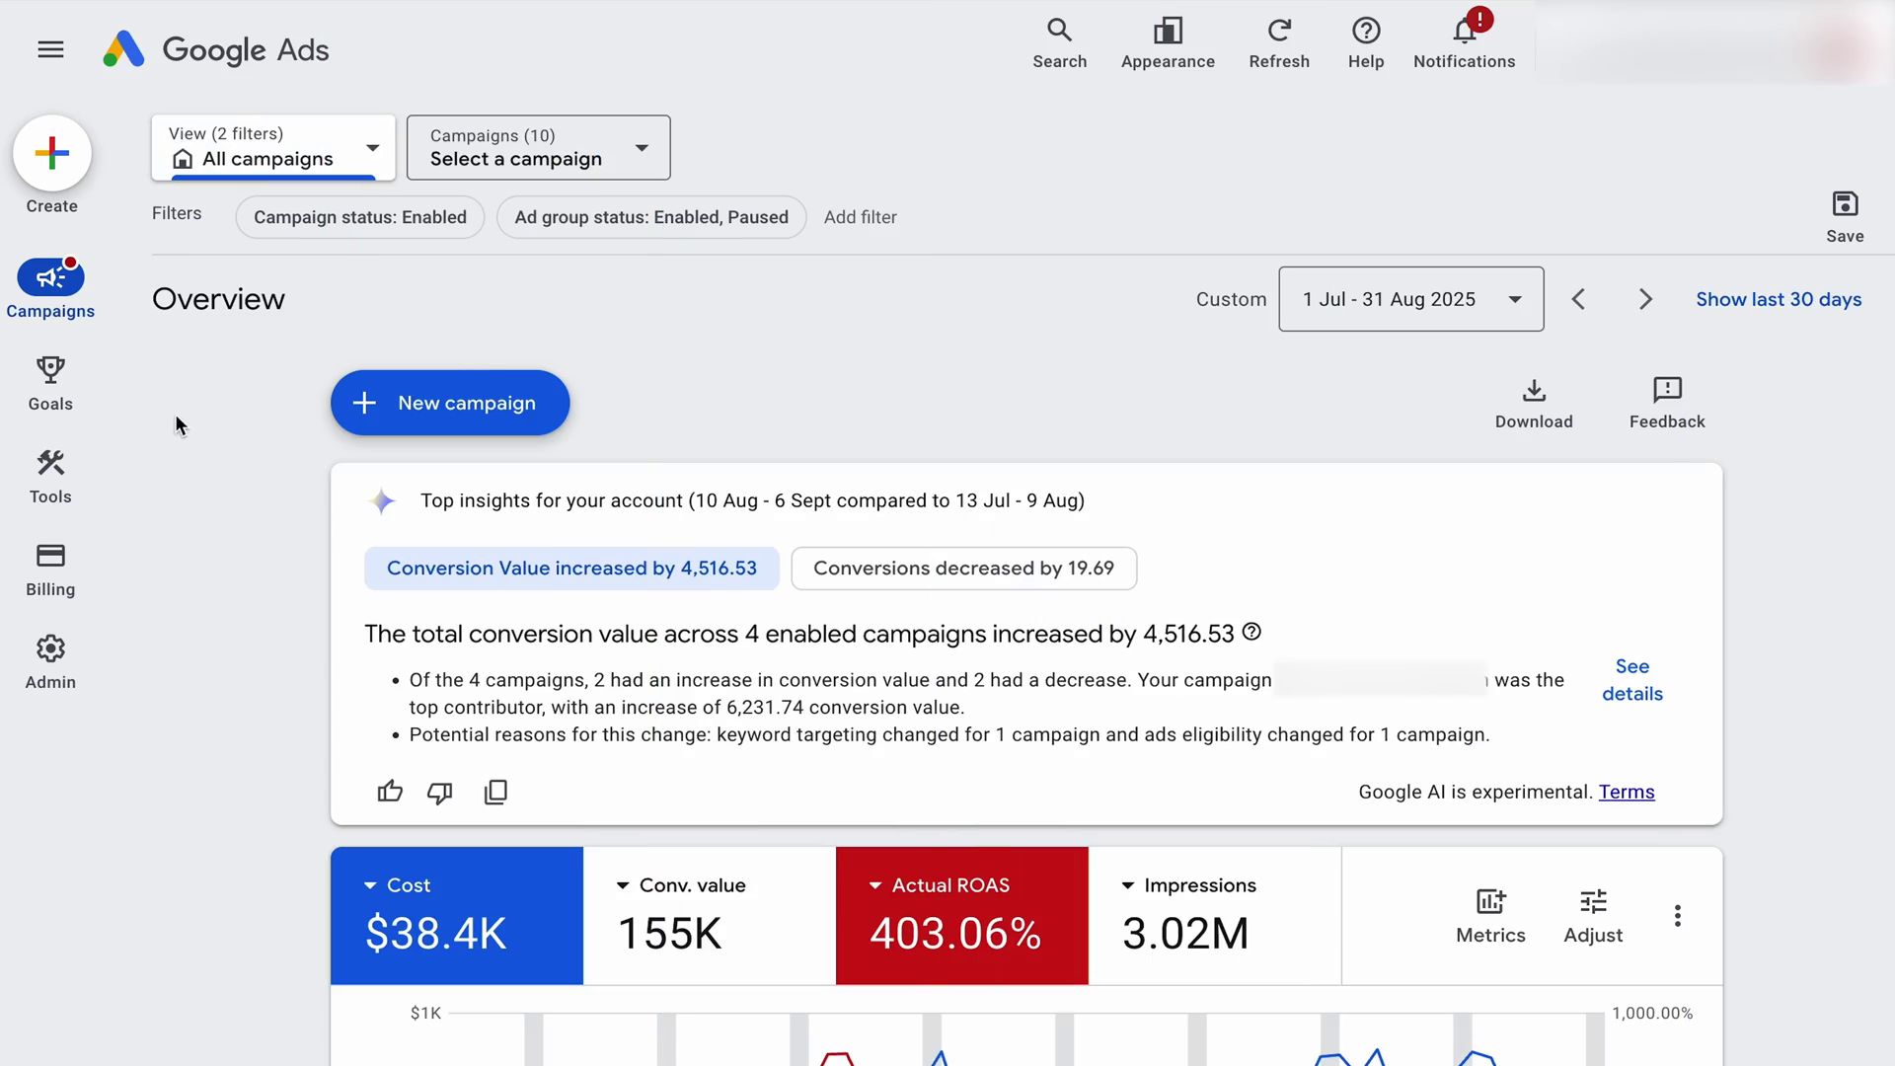
click(52, 64)
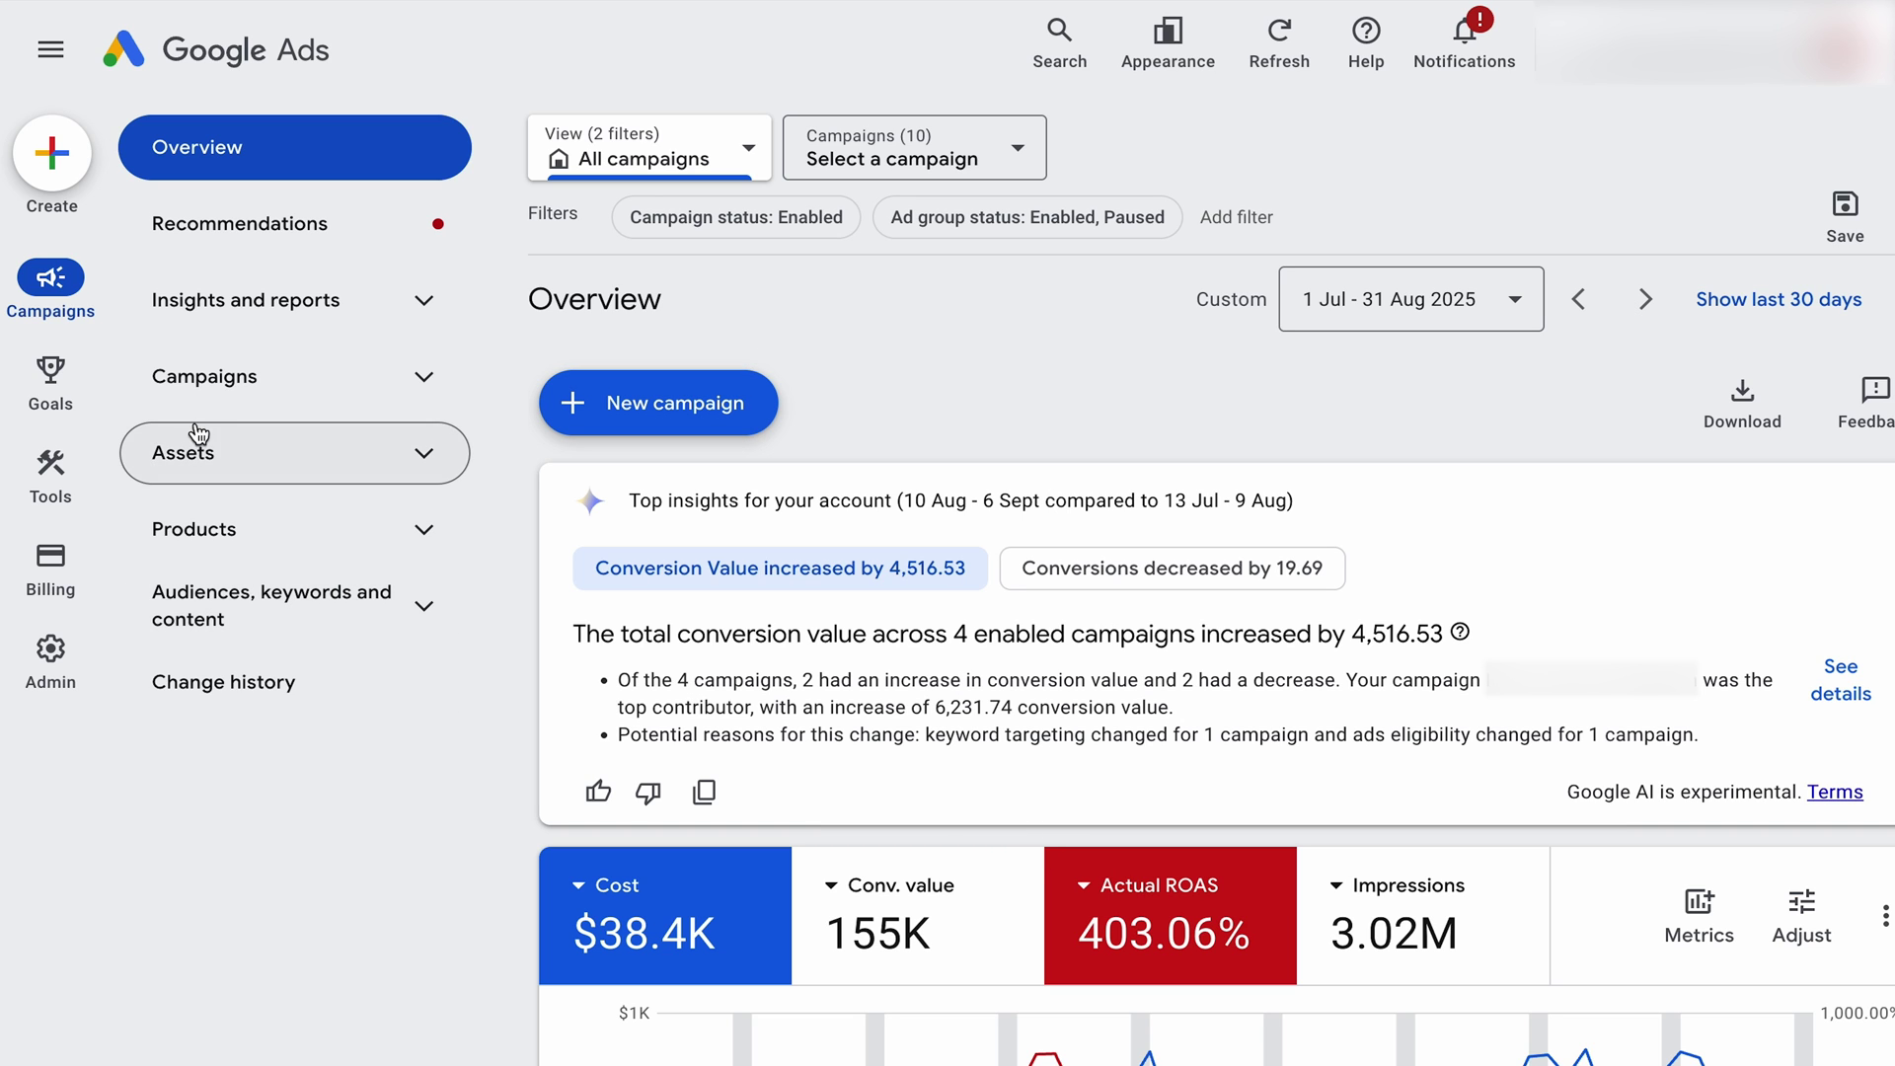
click(41, 67)
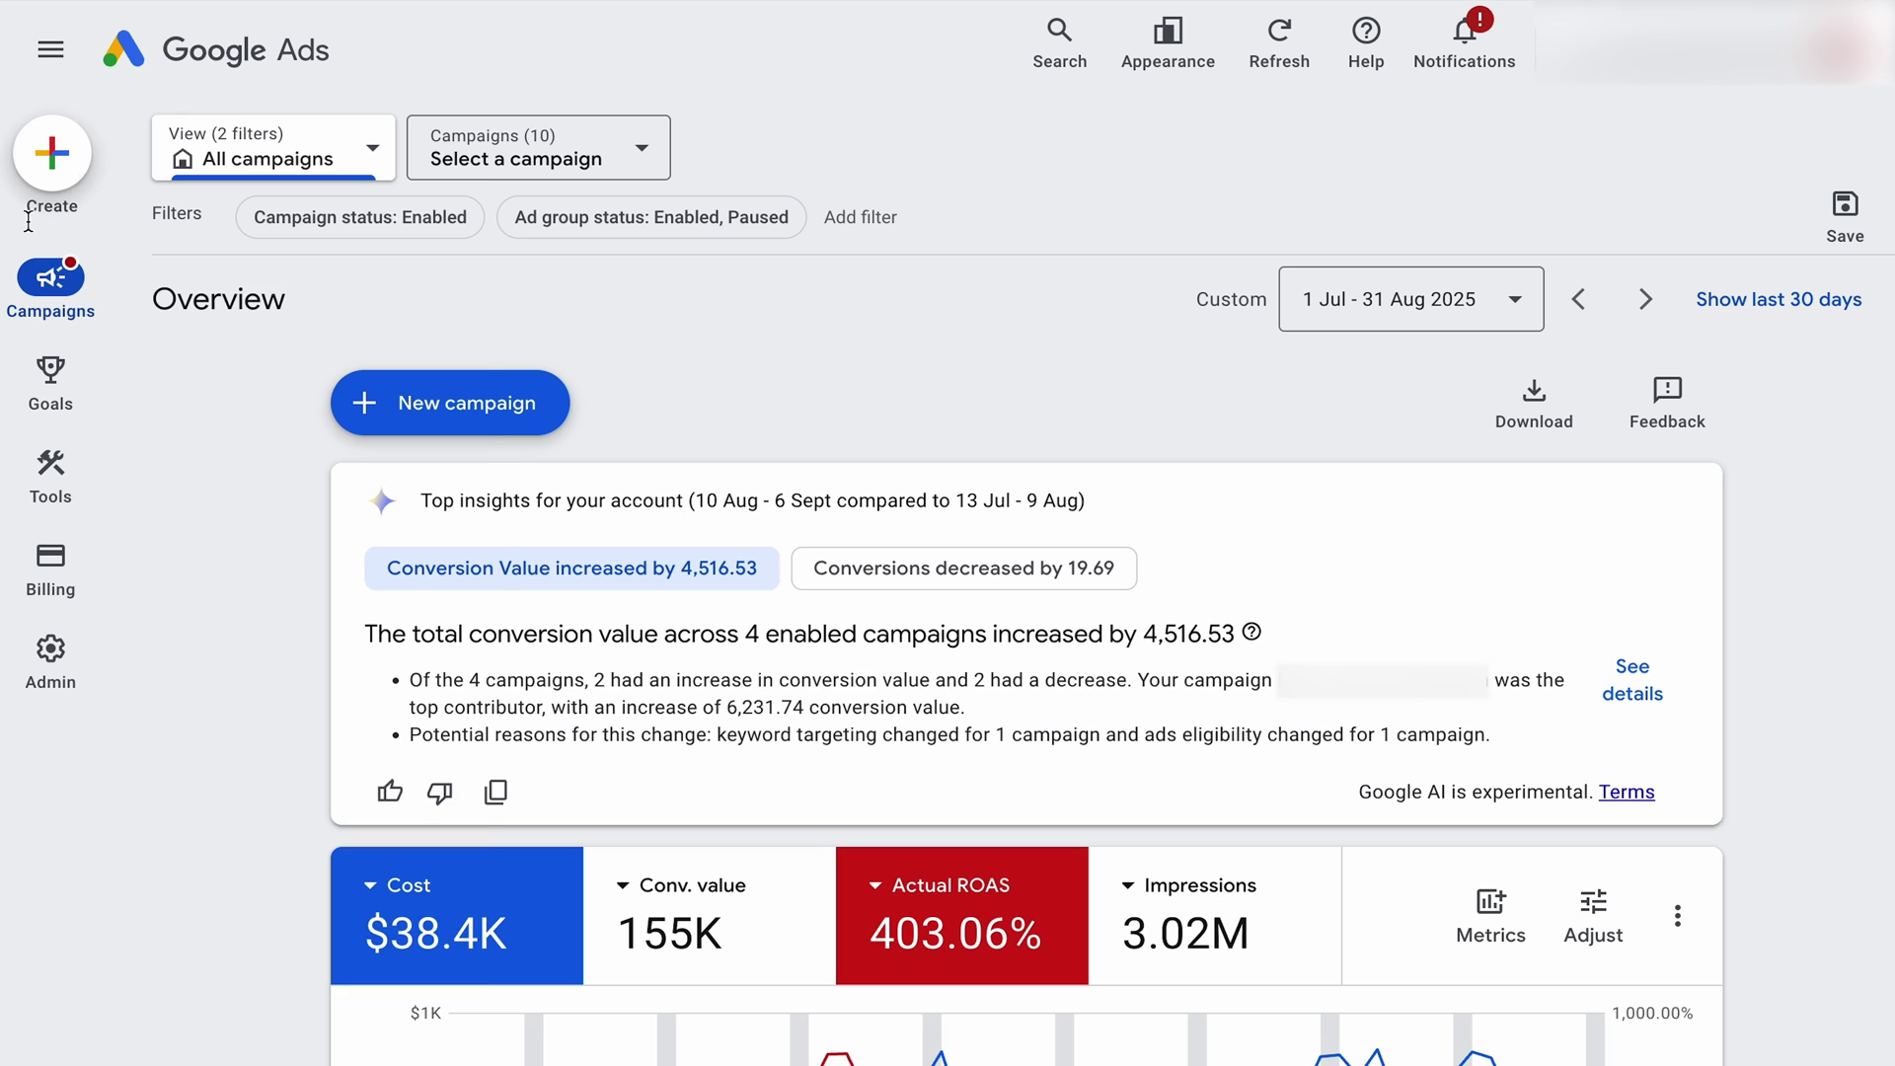
mouse_move(34, 543)
mouse_move(33, 682)
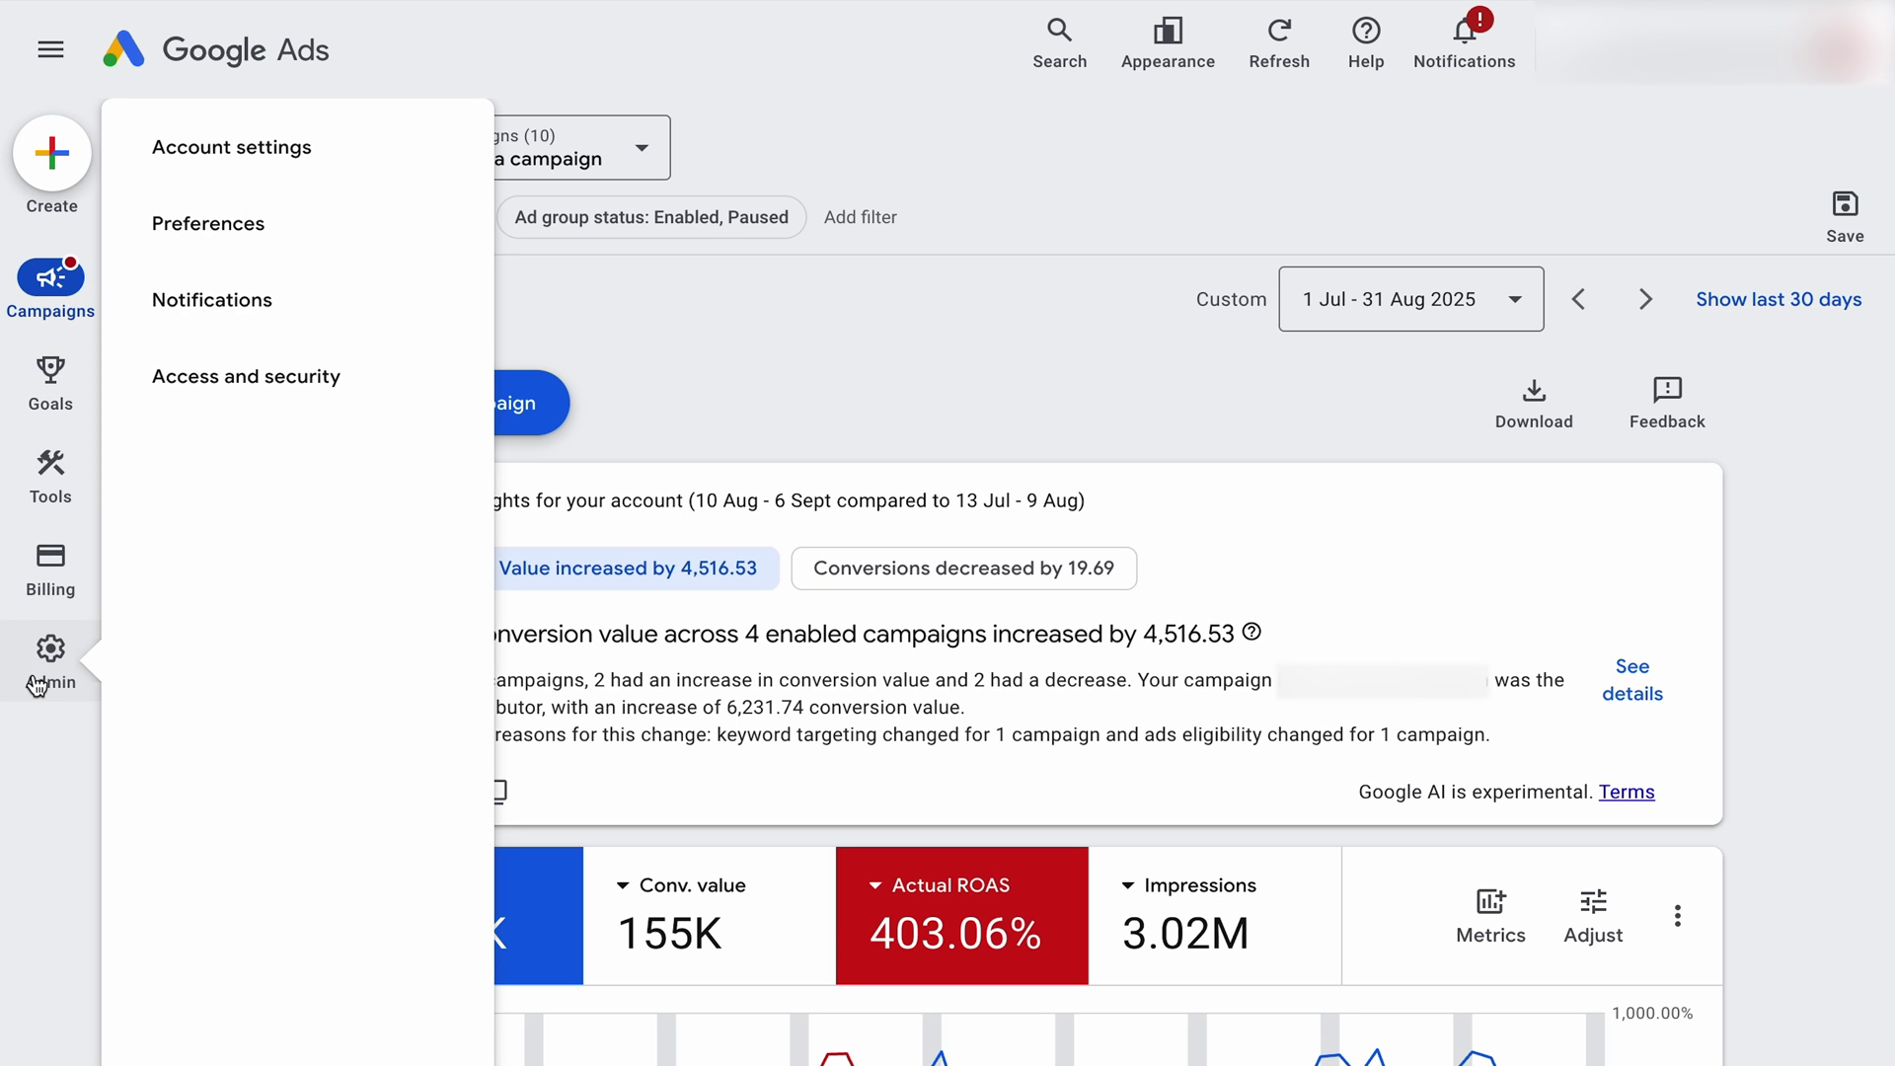
click(50, 162)
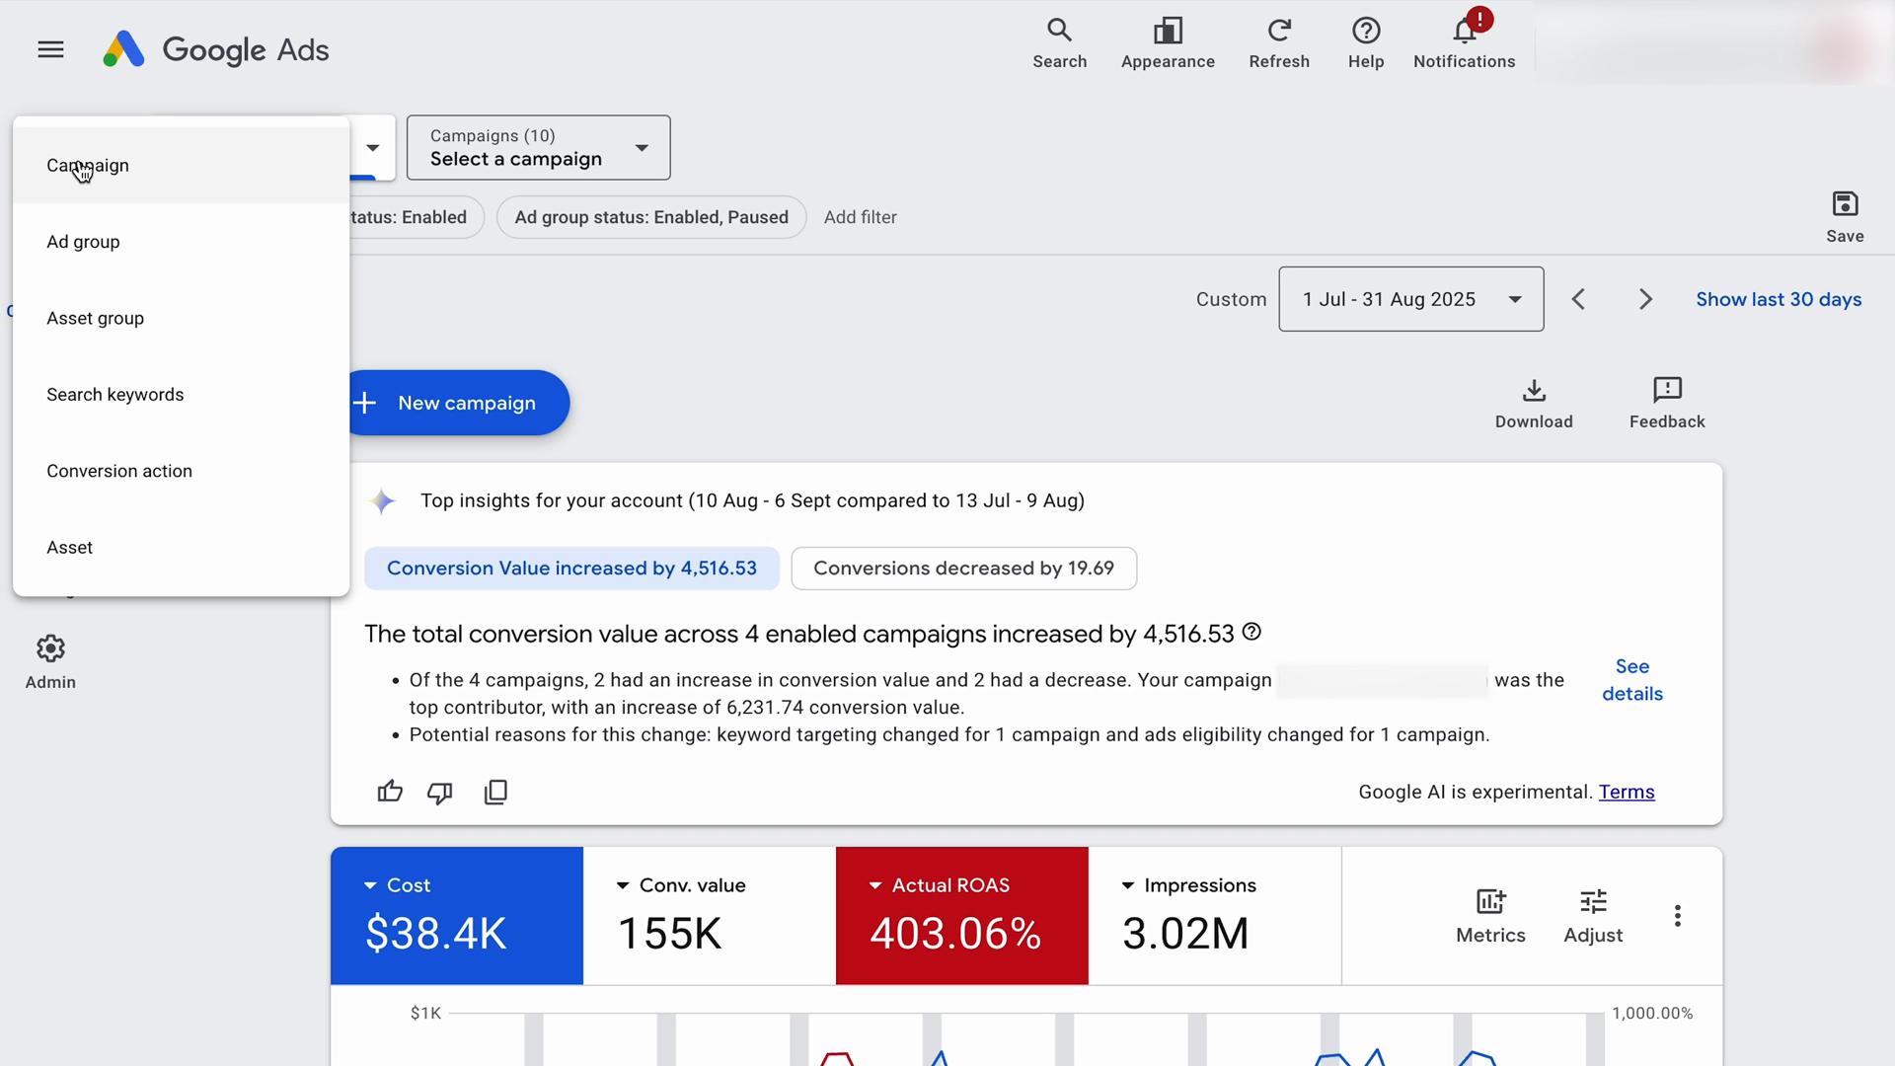
click(35, 293)
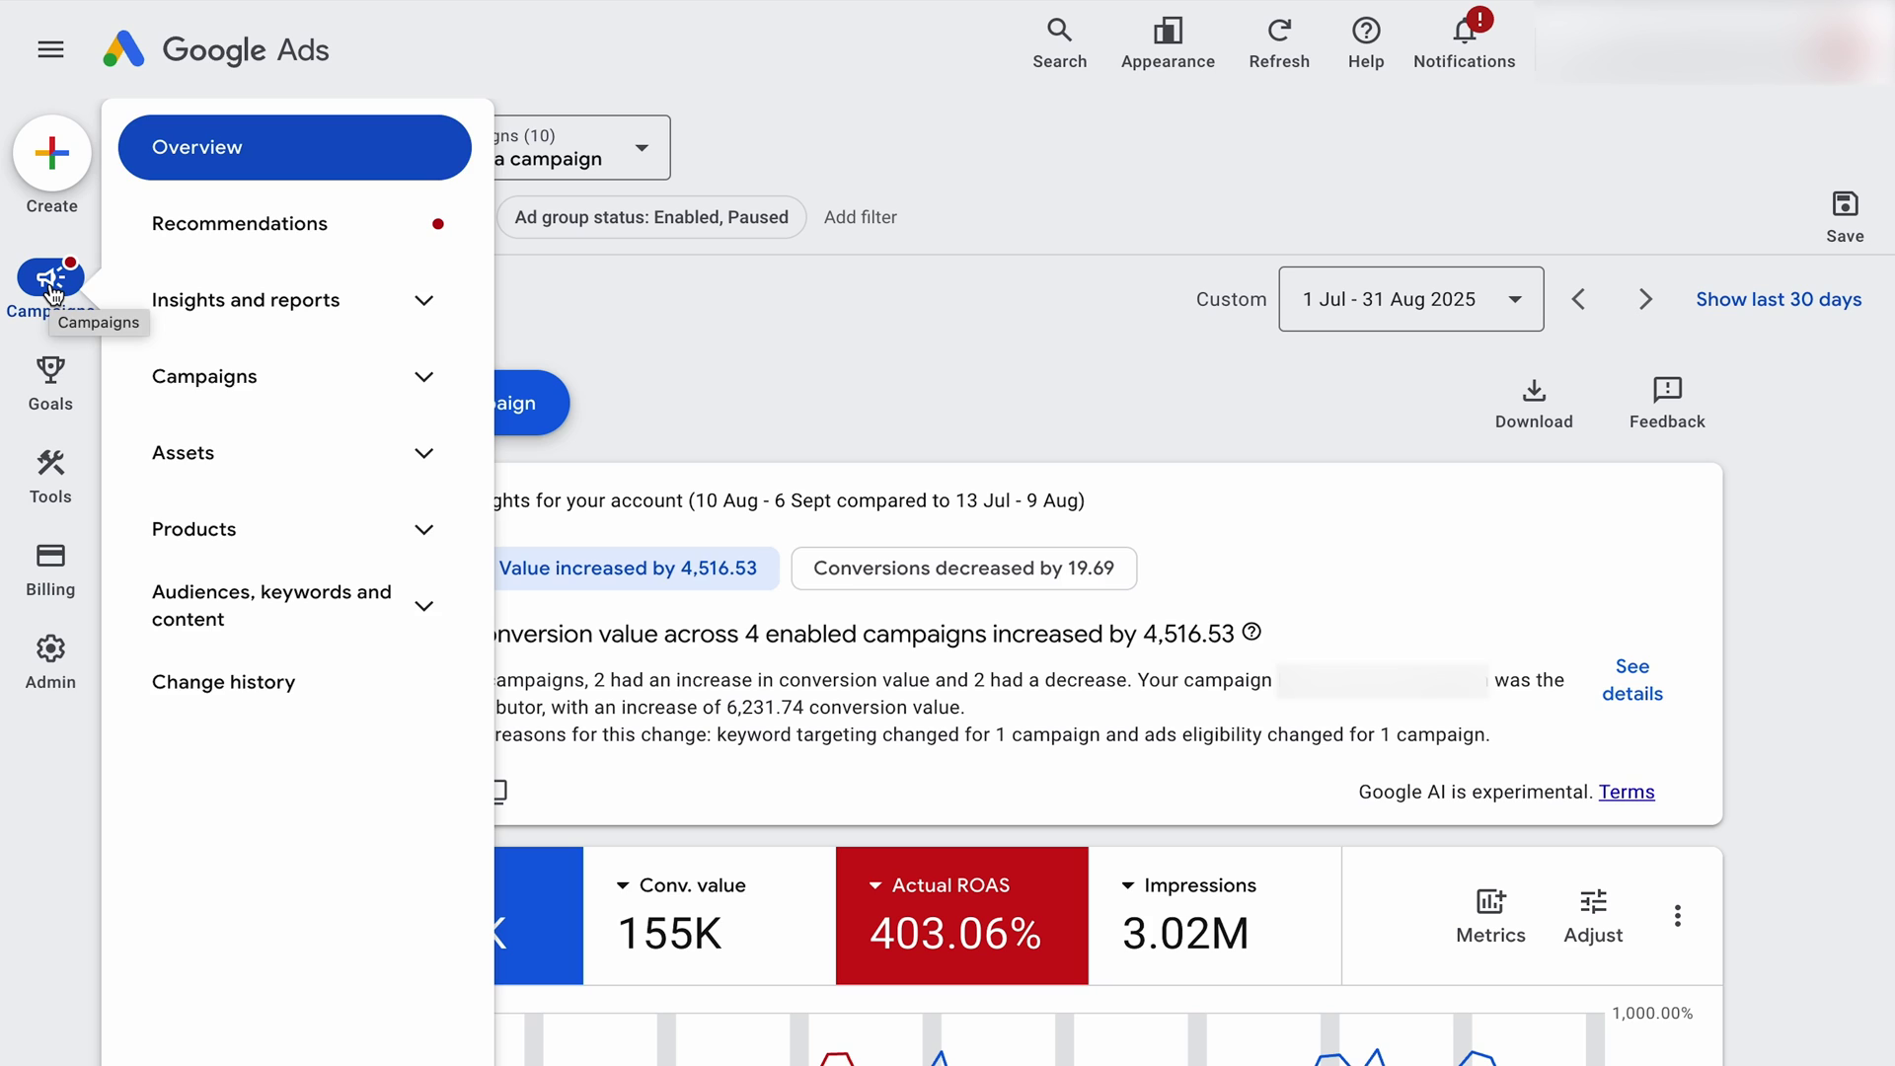
mouse_move(61, 467)
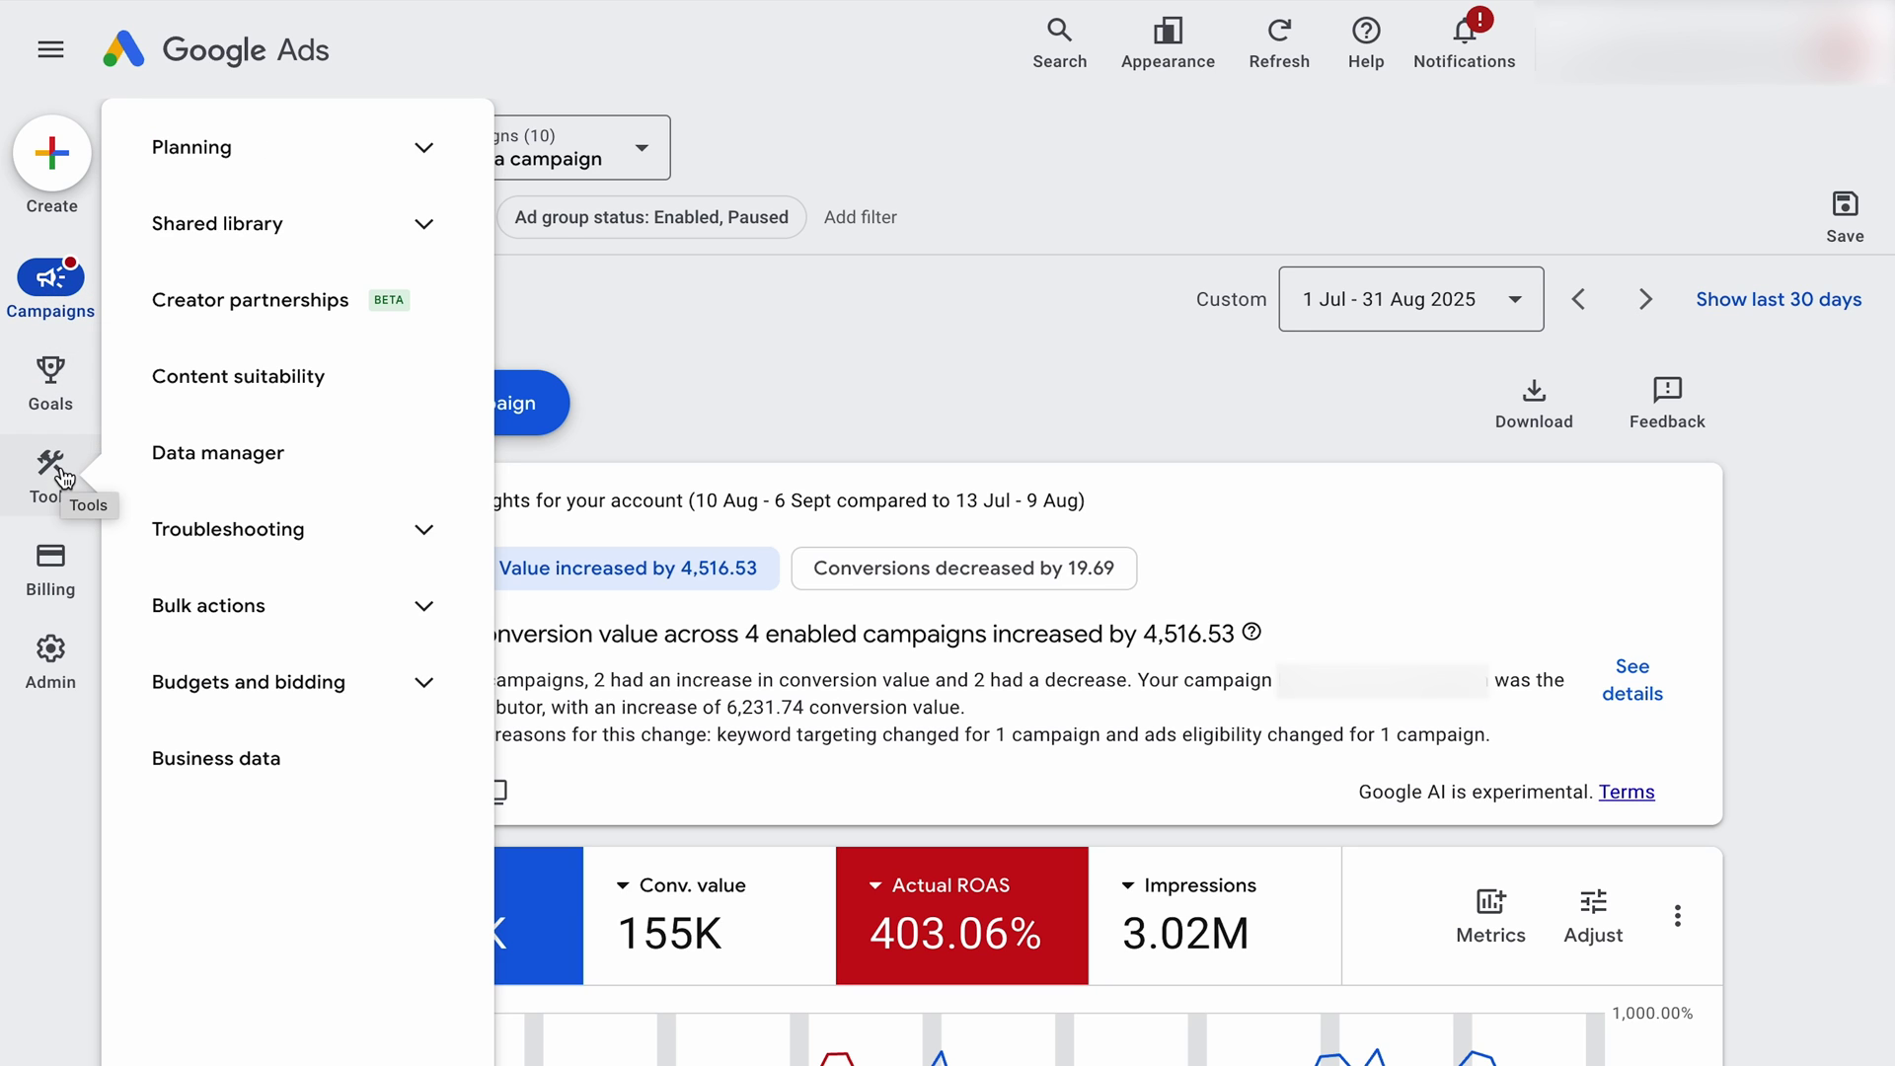
mouse_move(49, 272)
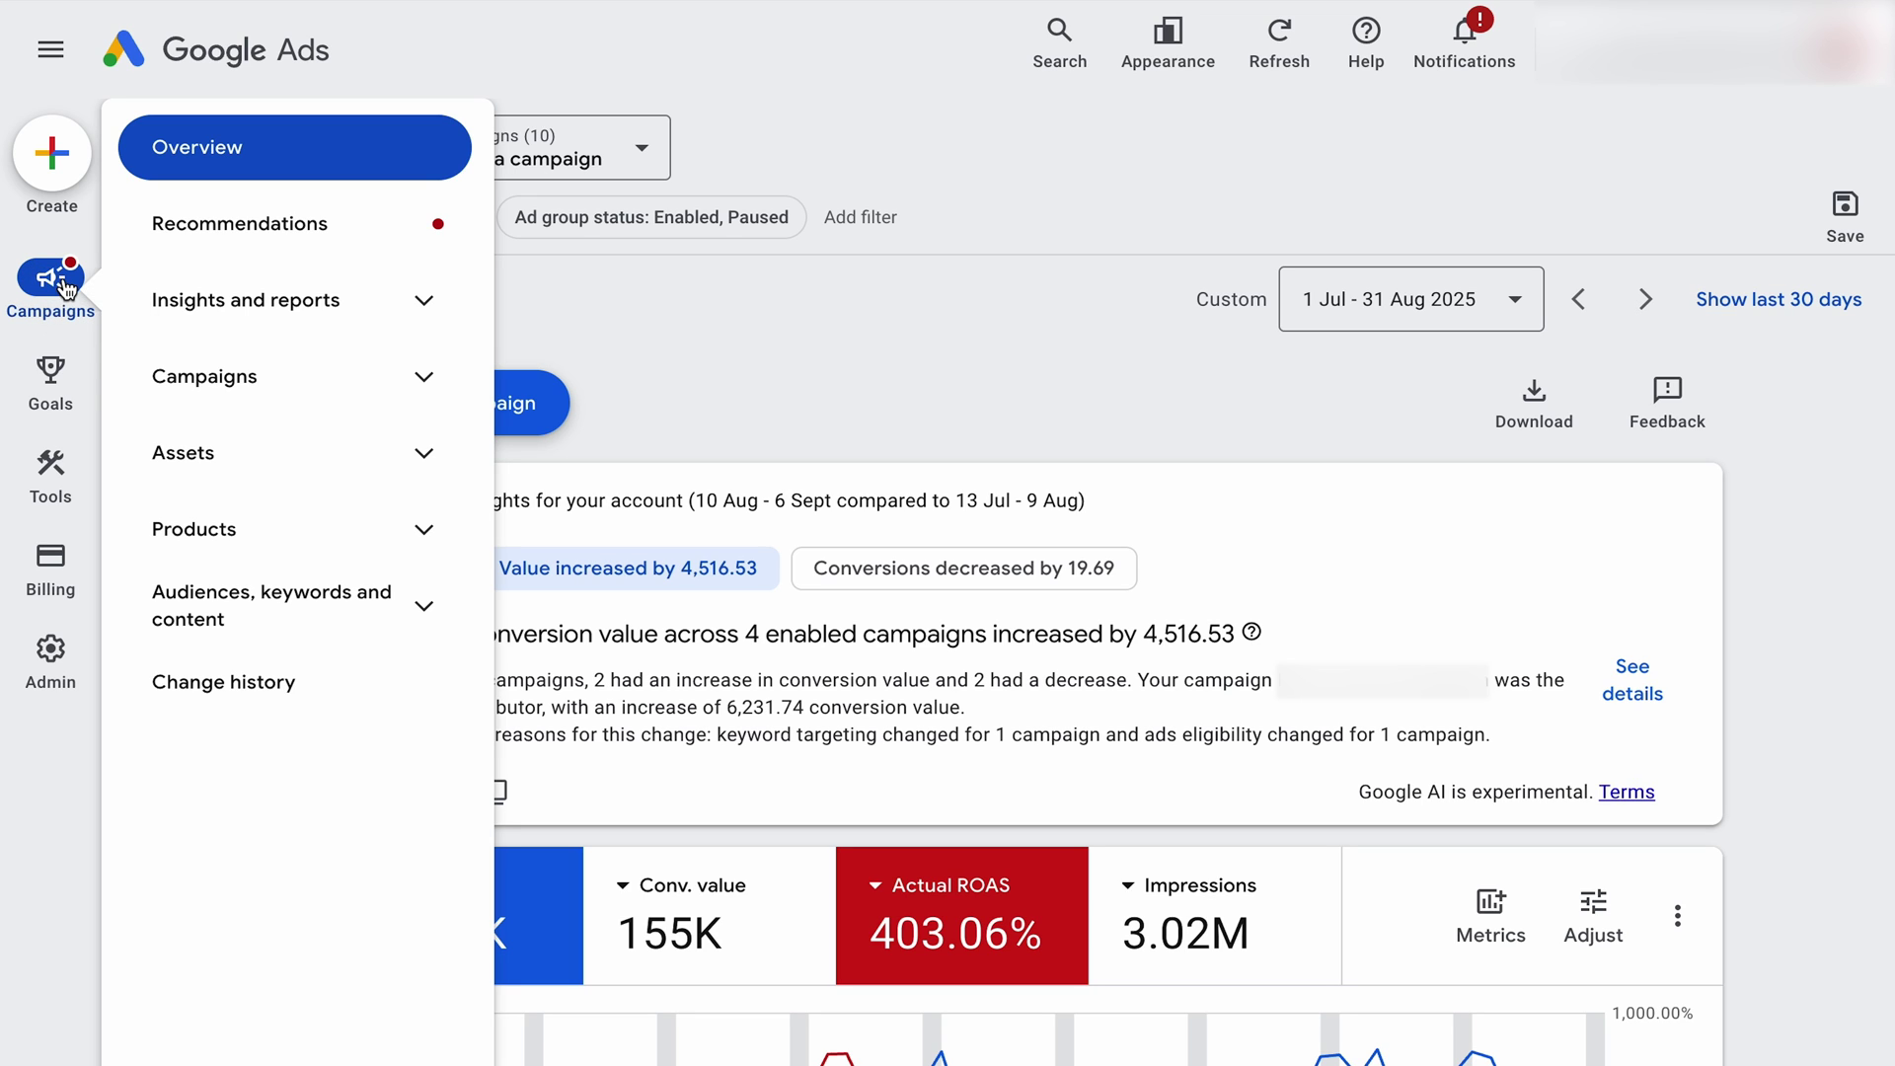
mouse_move(57, 404)
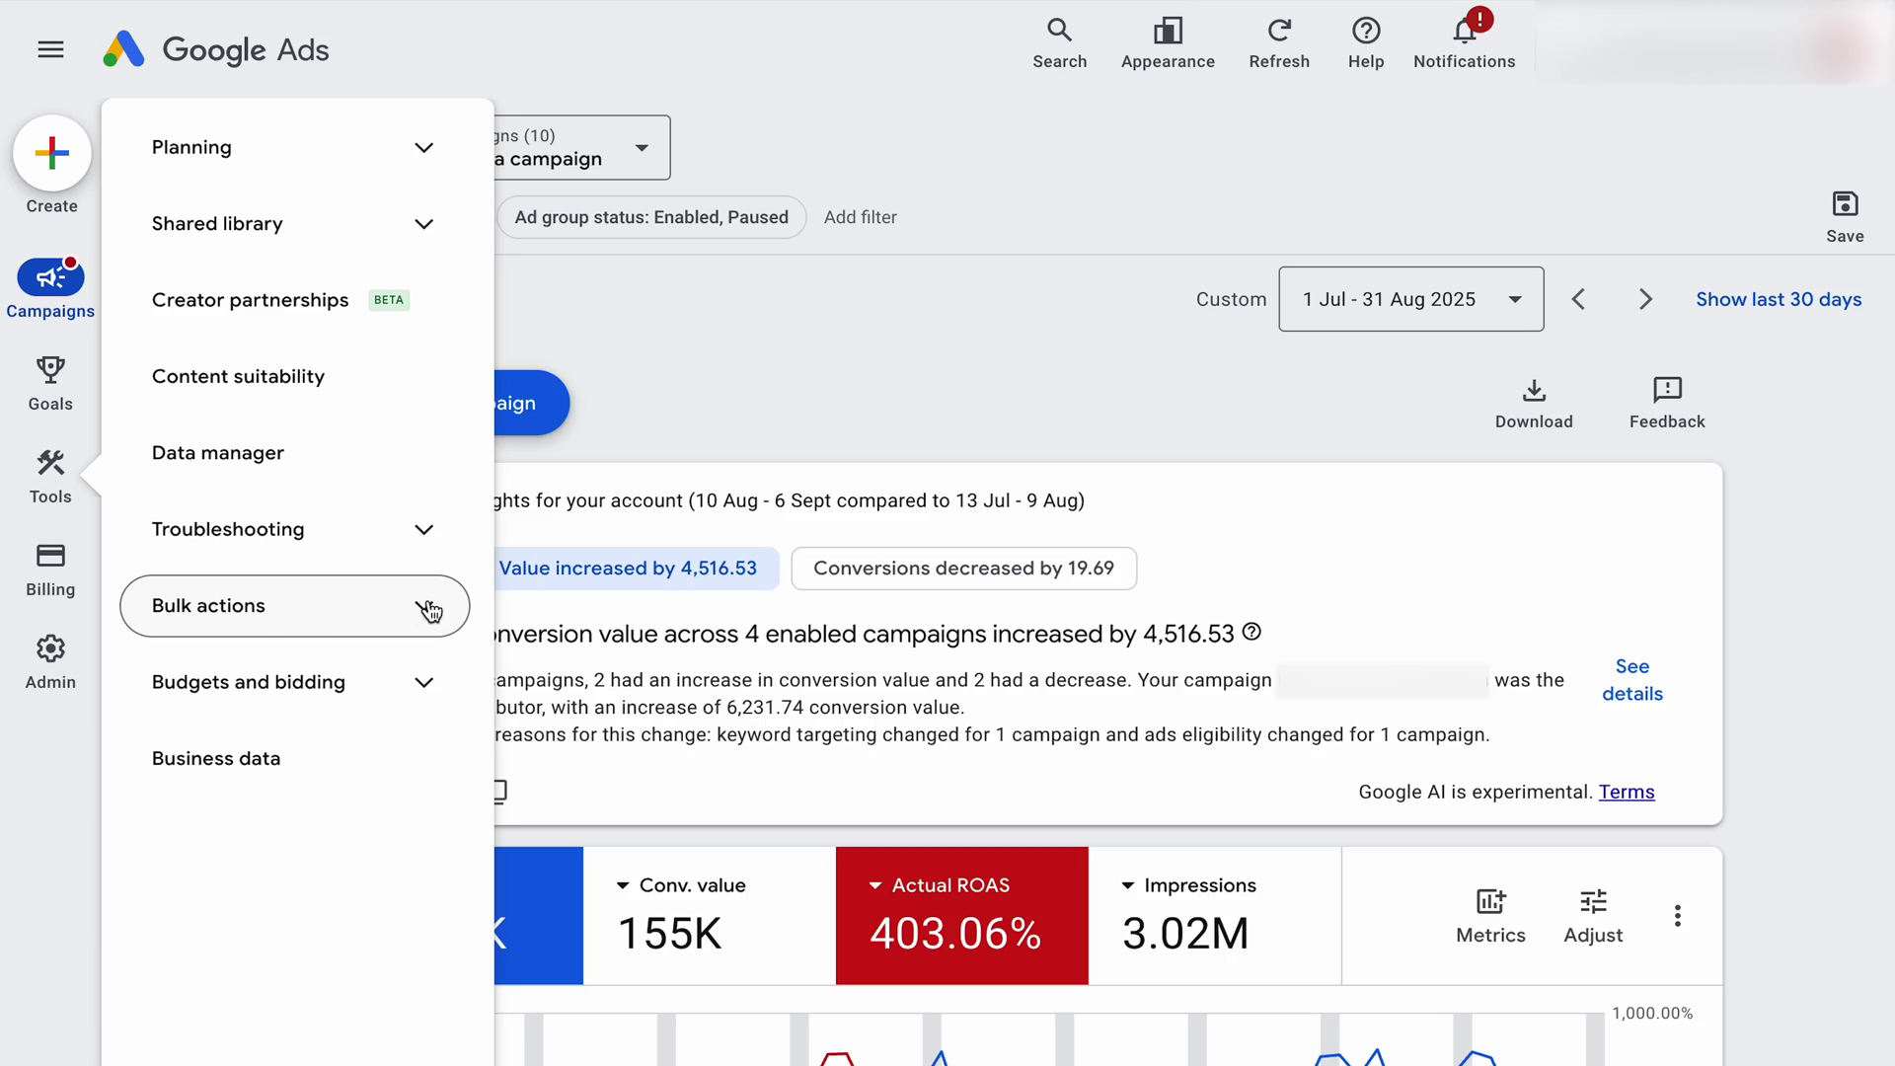
click(430, 607)
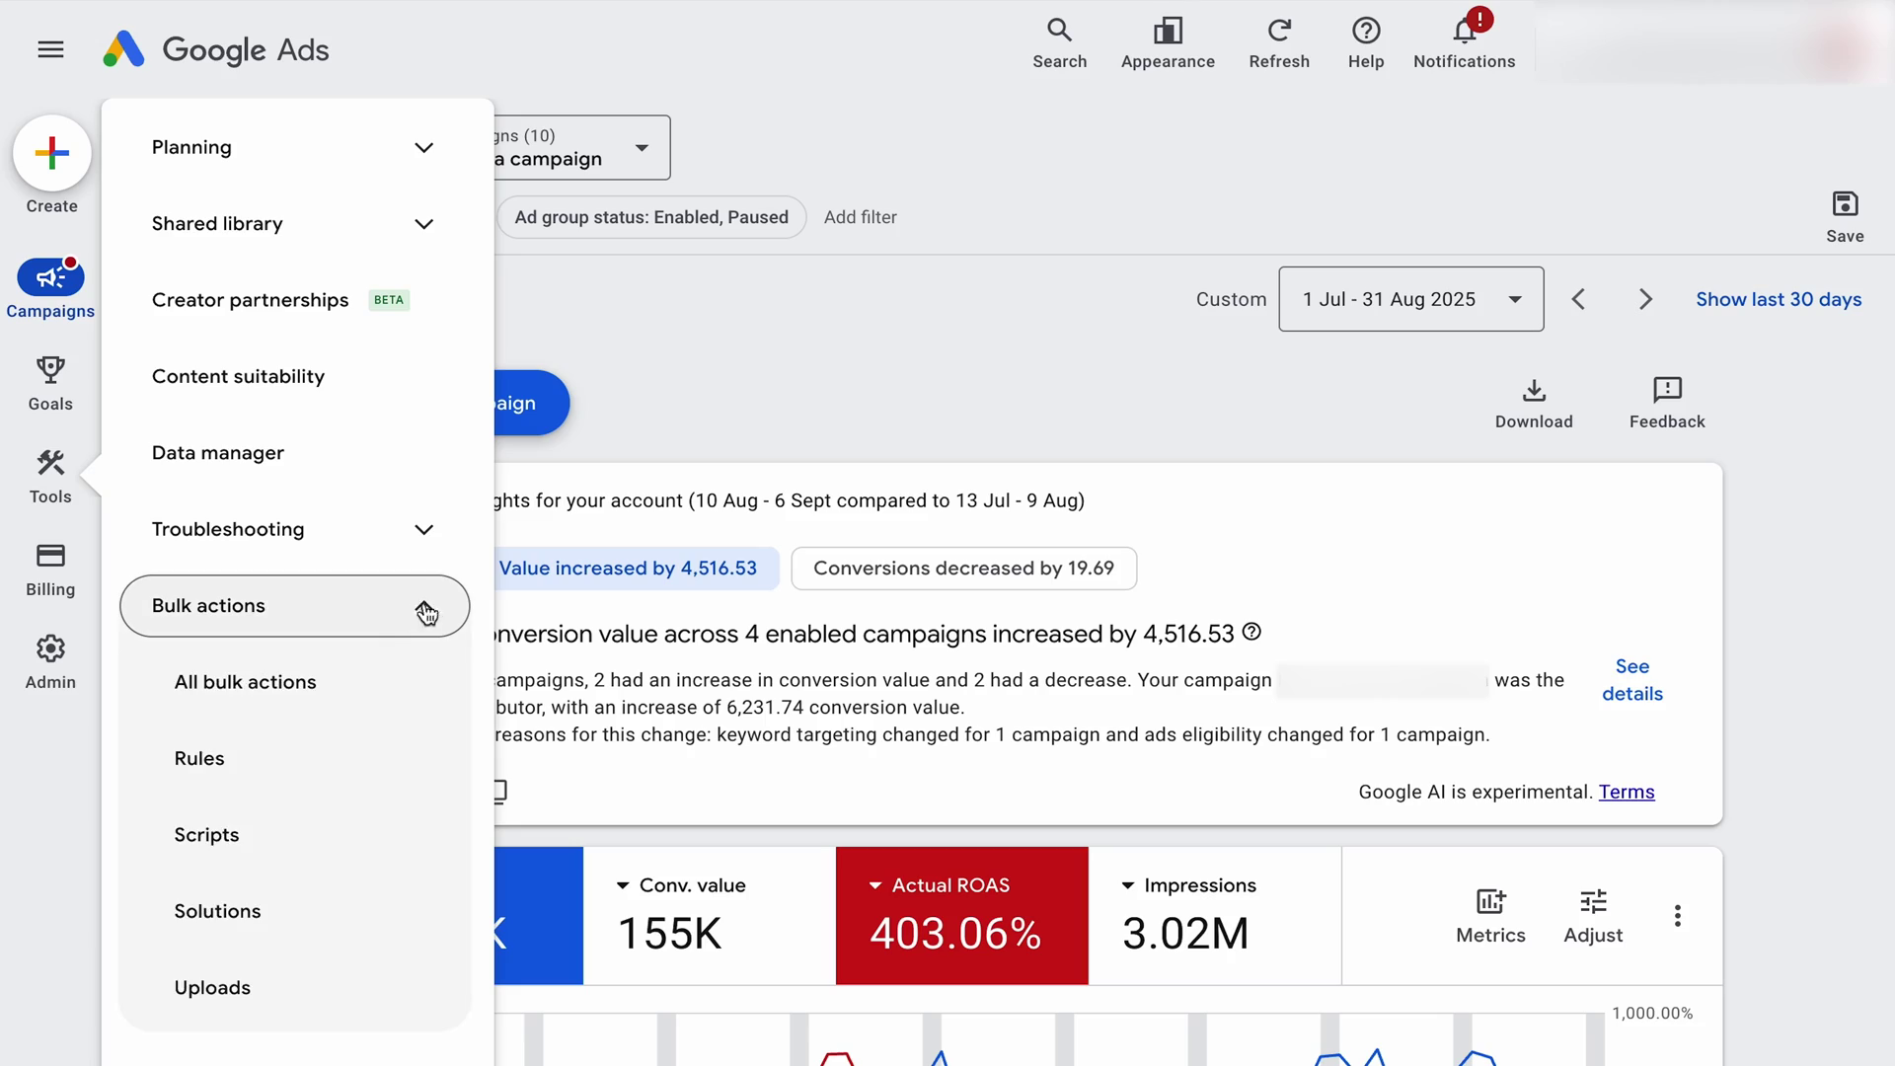
scroll(296, 711, down, 1)
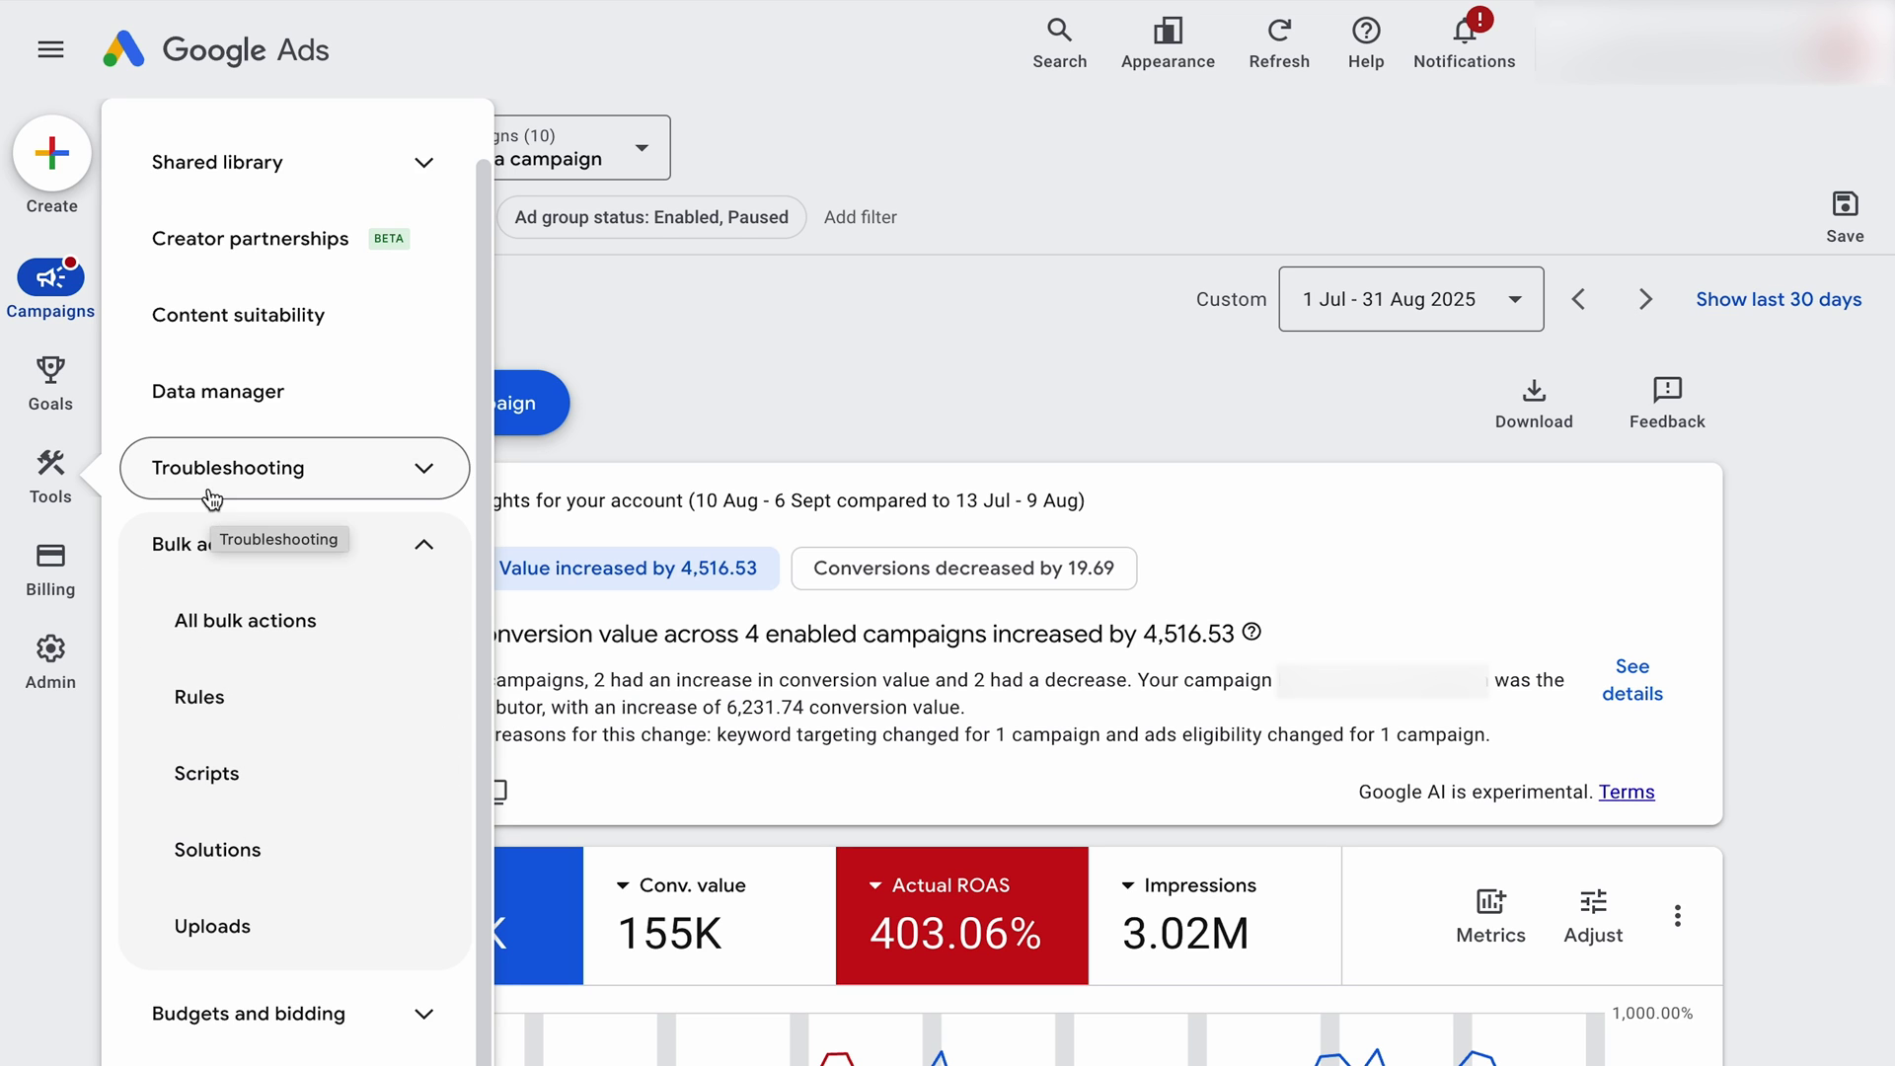
click(51, 463)
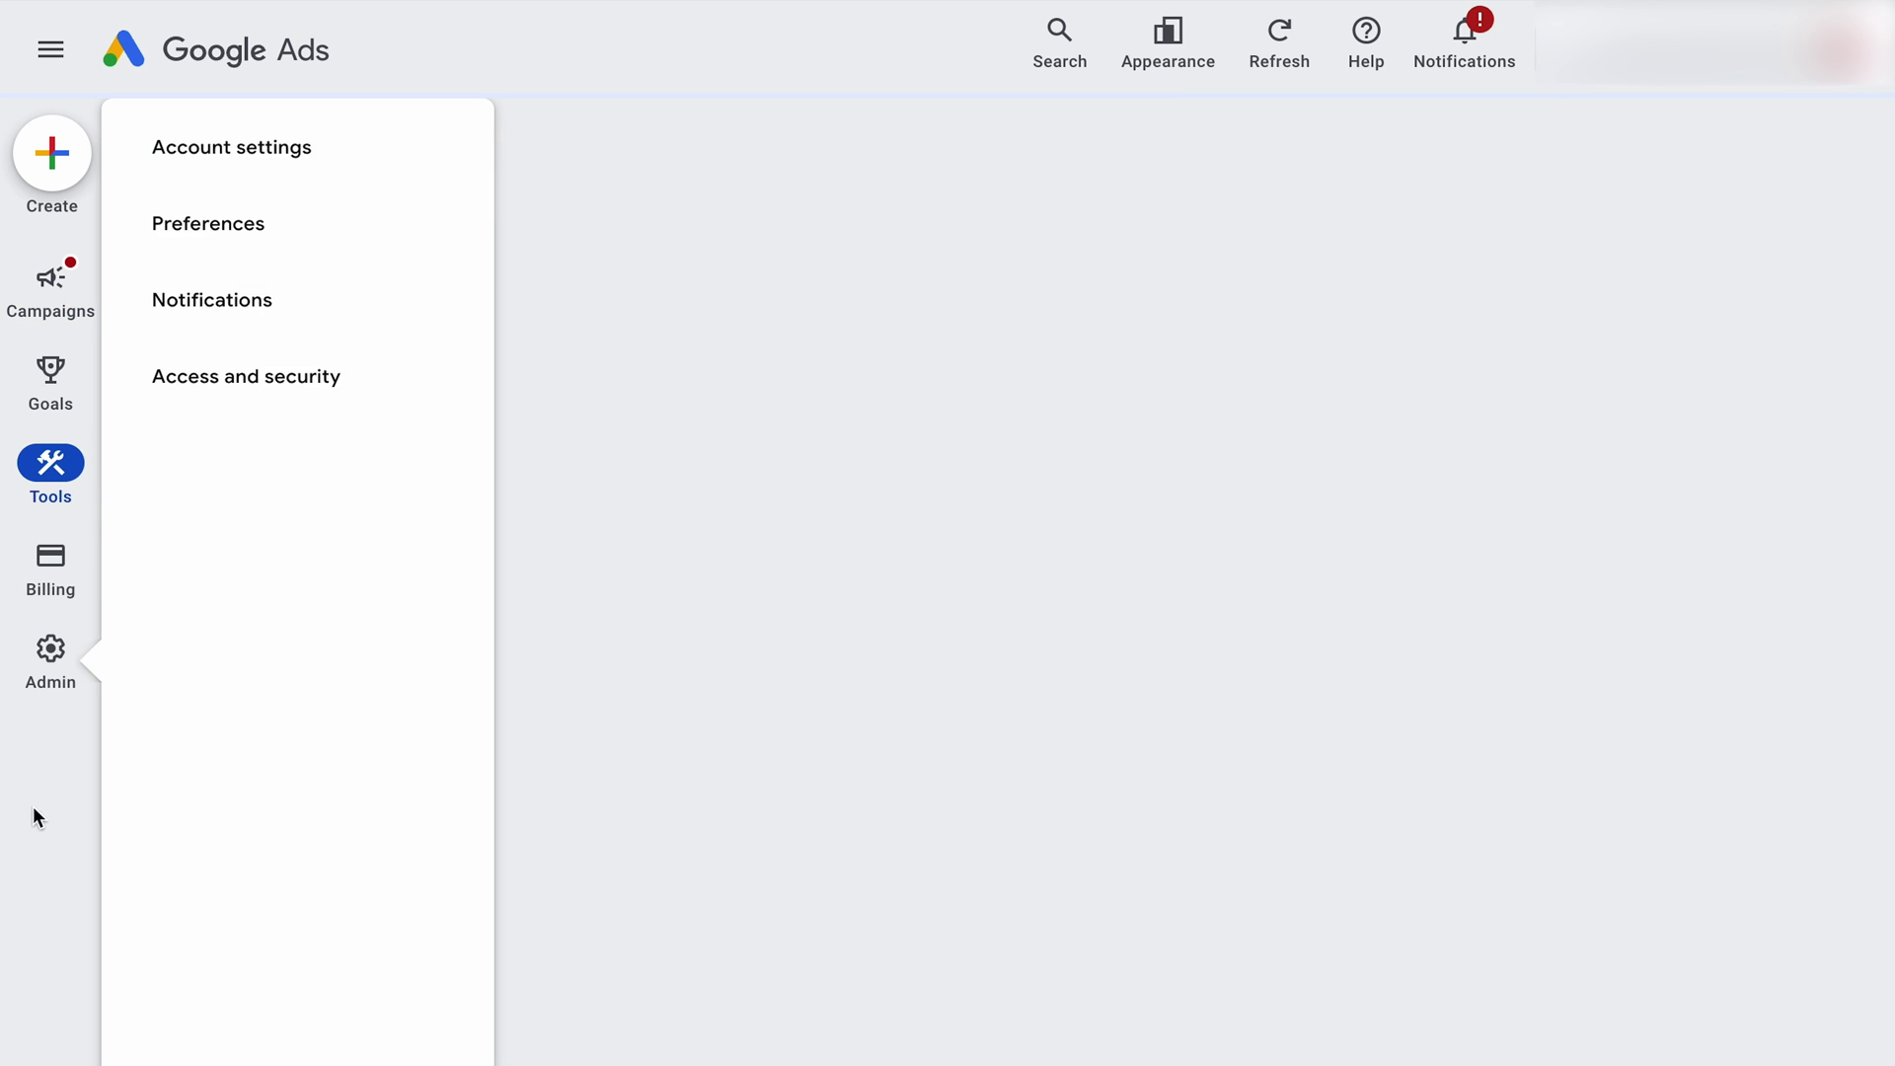
mouse_move(40, 570)
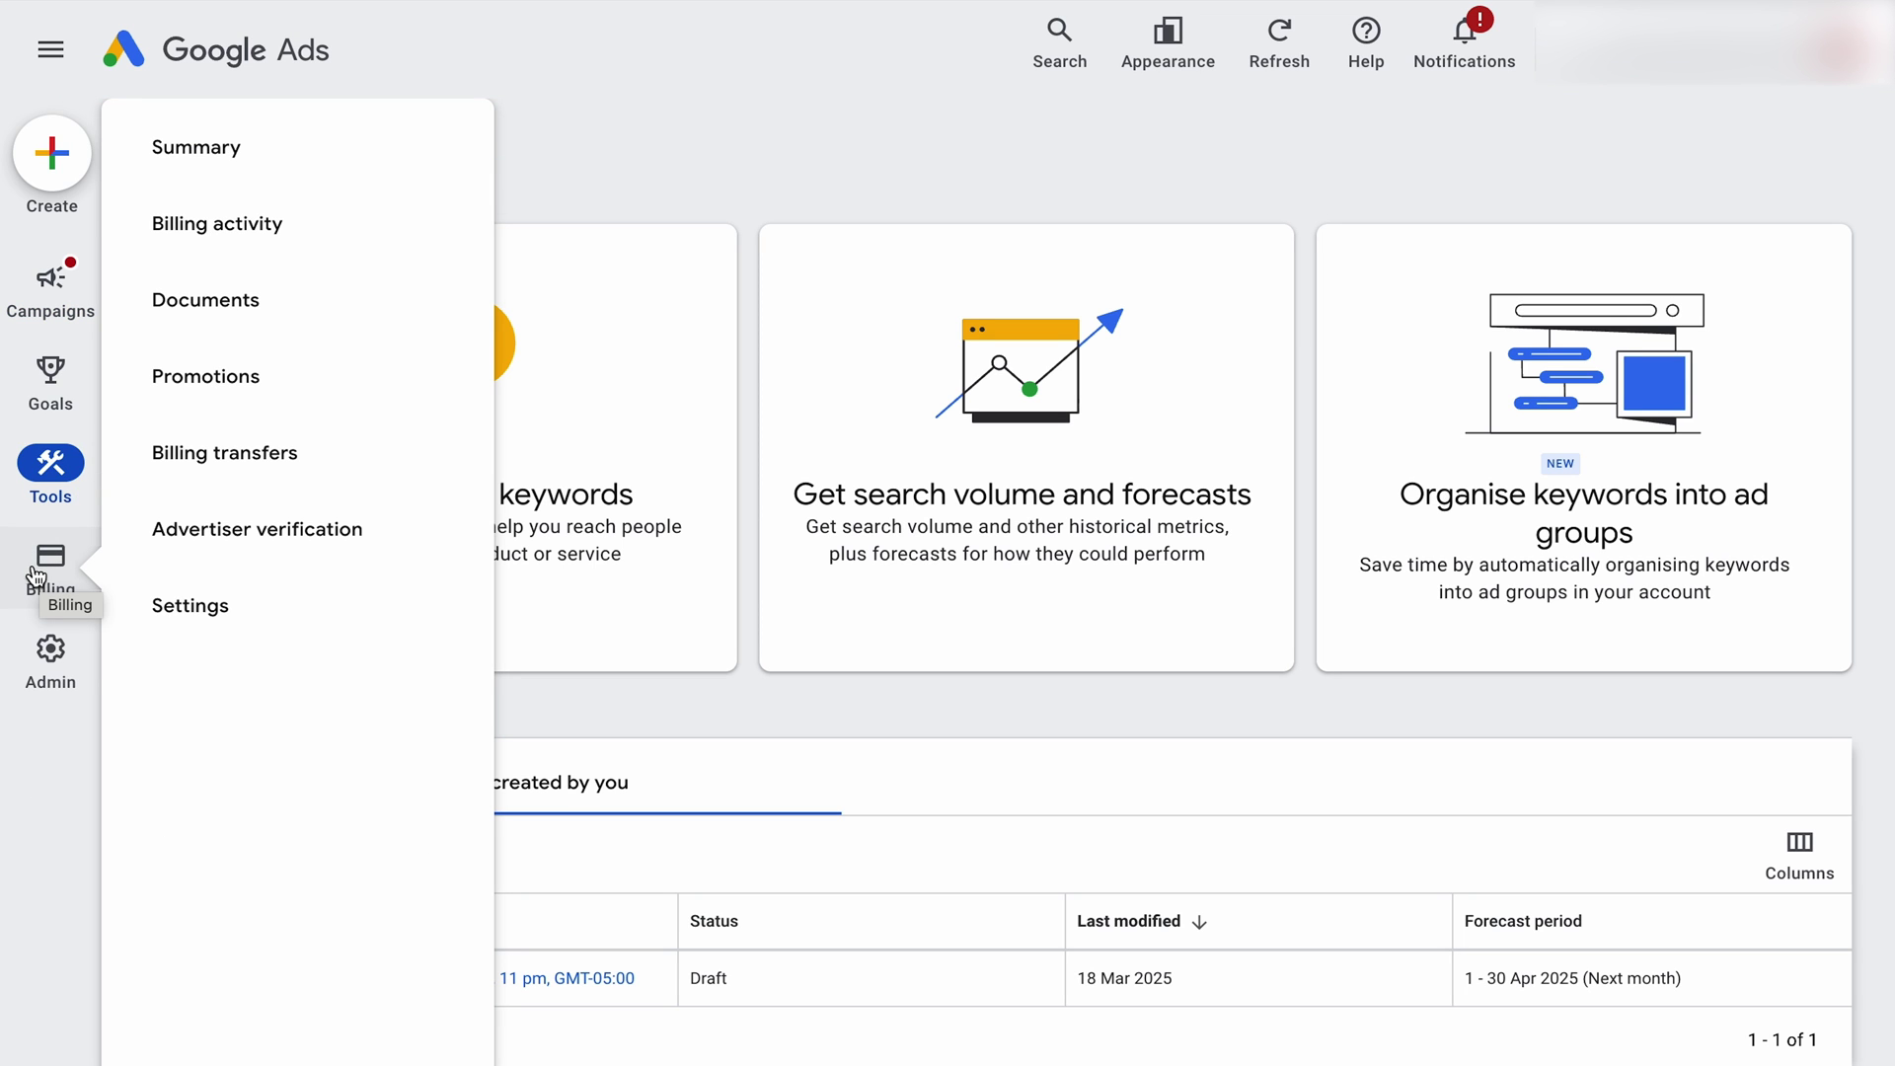
mouse_move(44, 661)
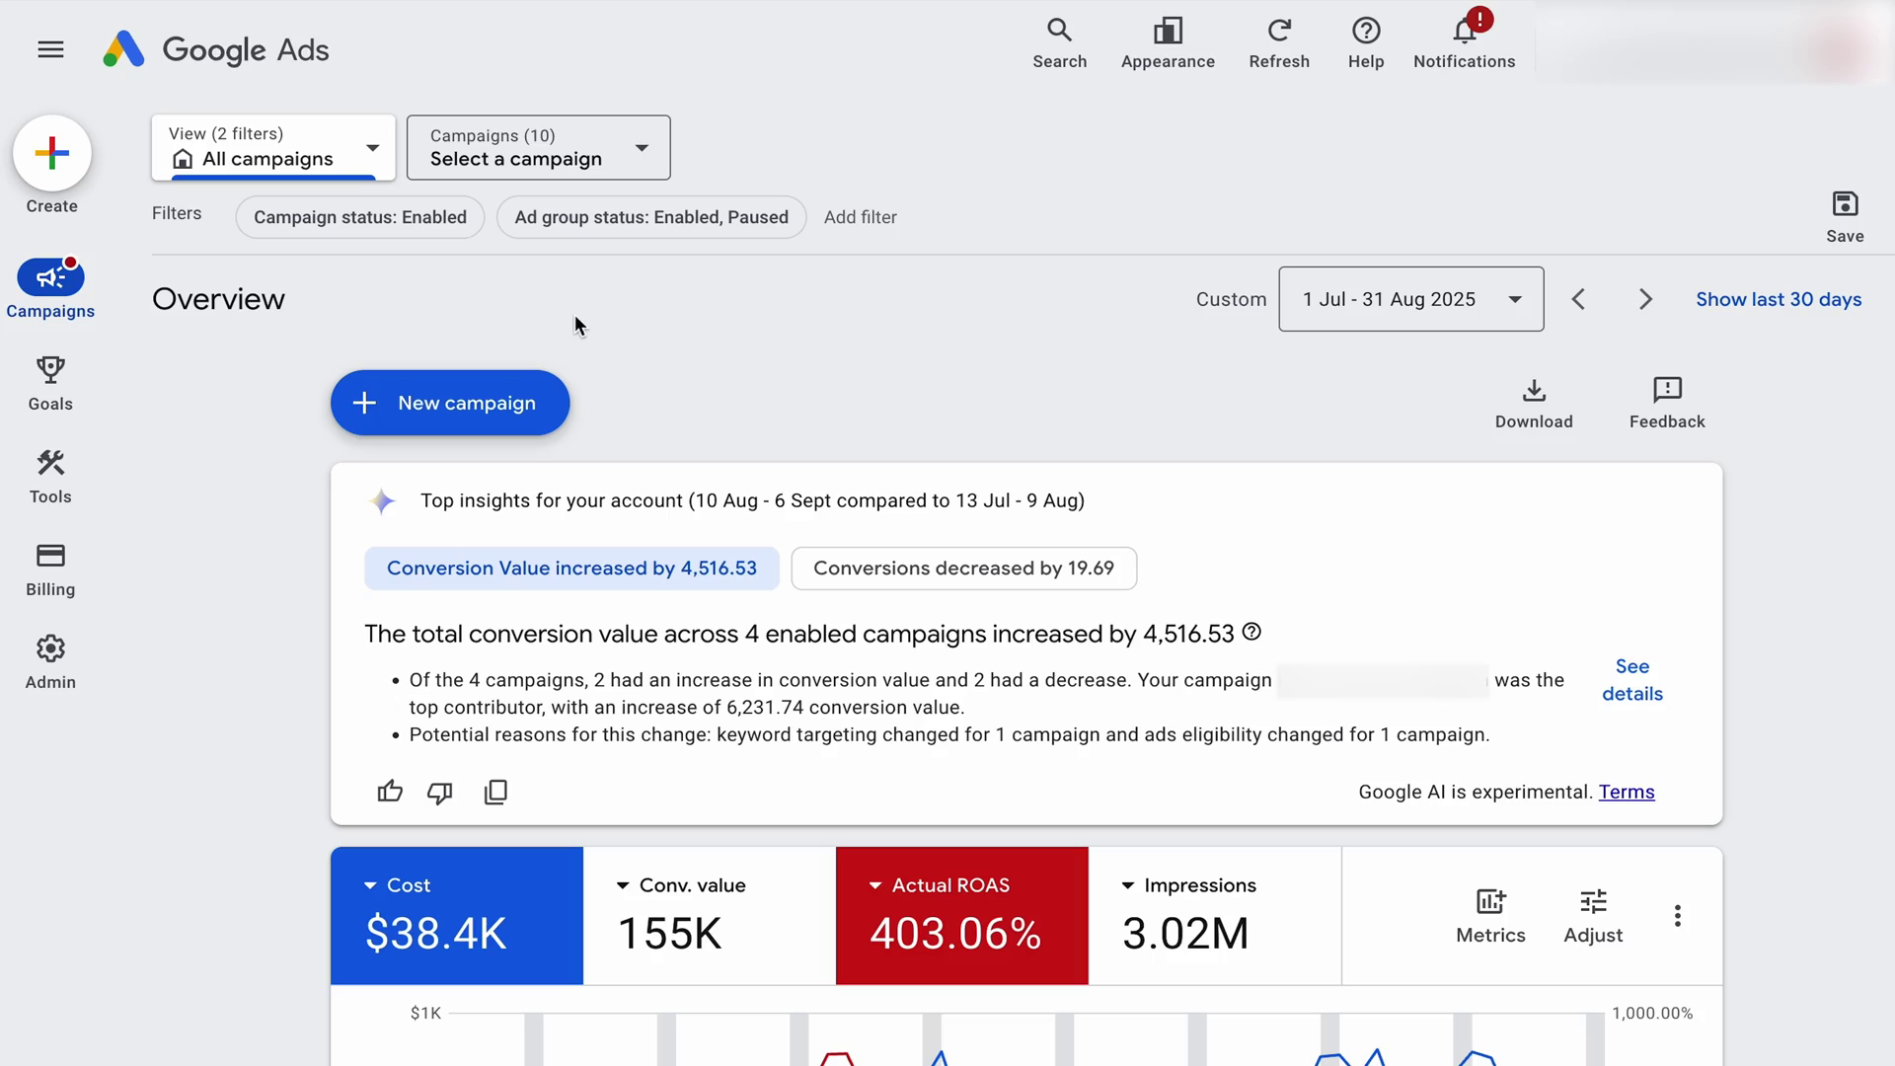
click(51, 51)
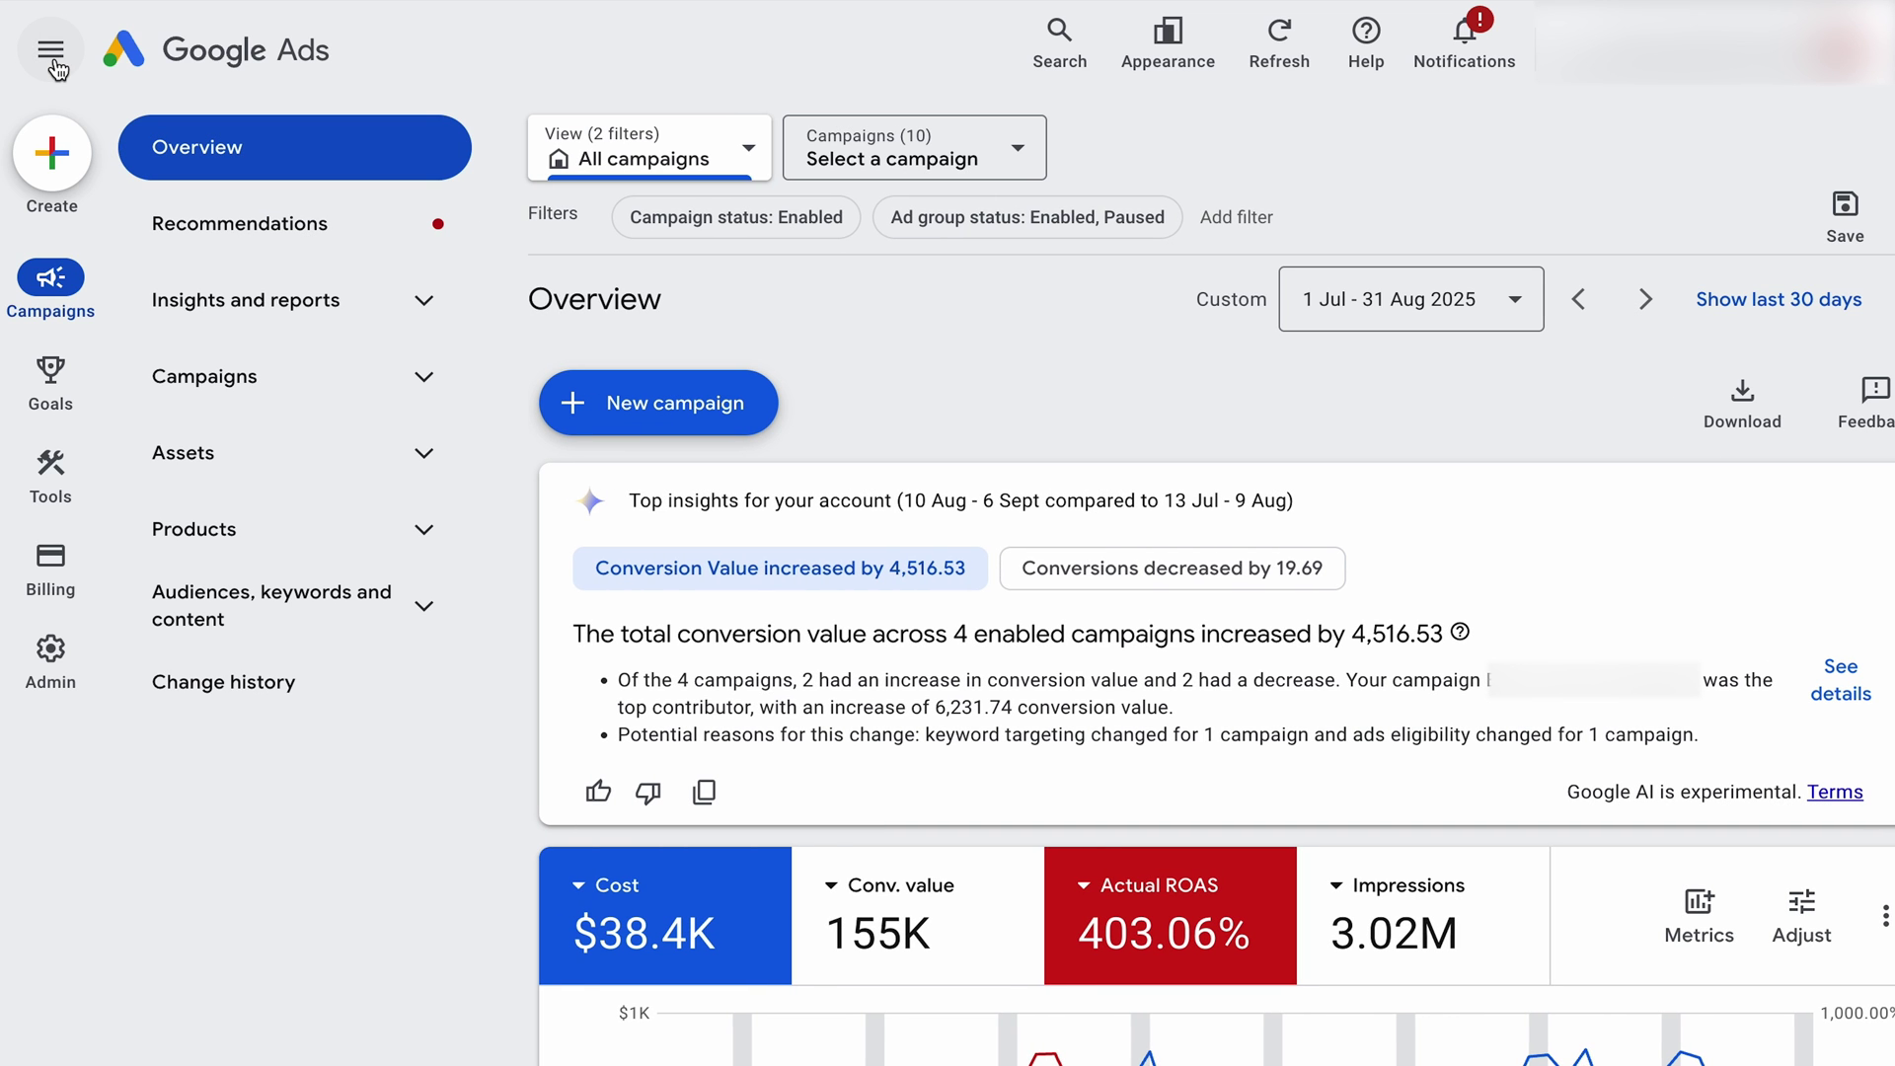
click(56, 66)
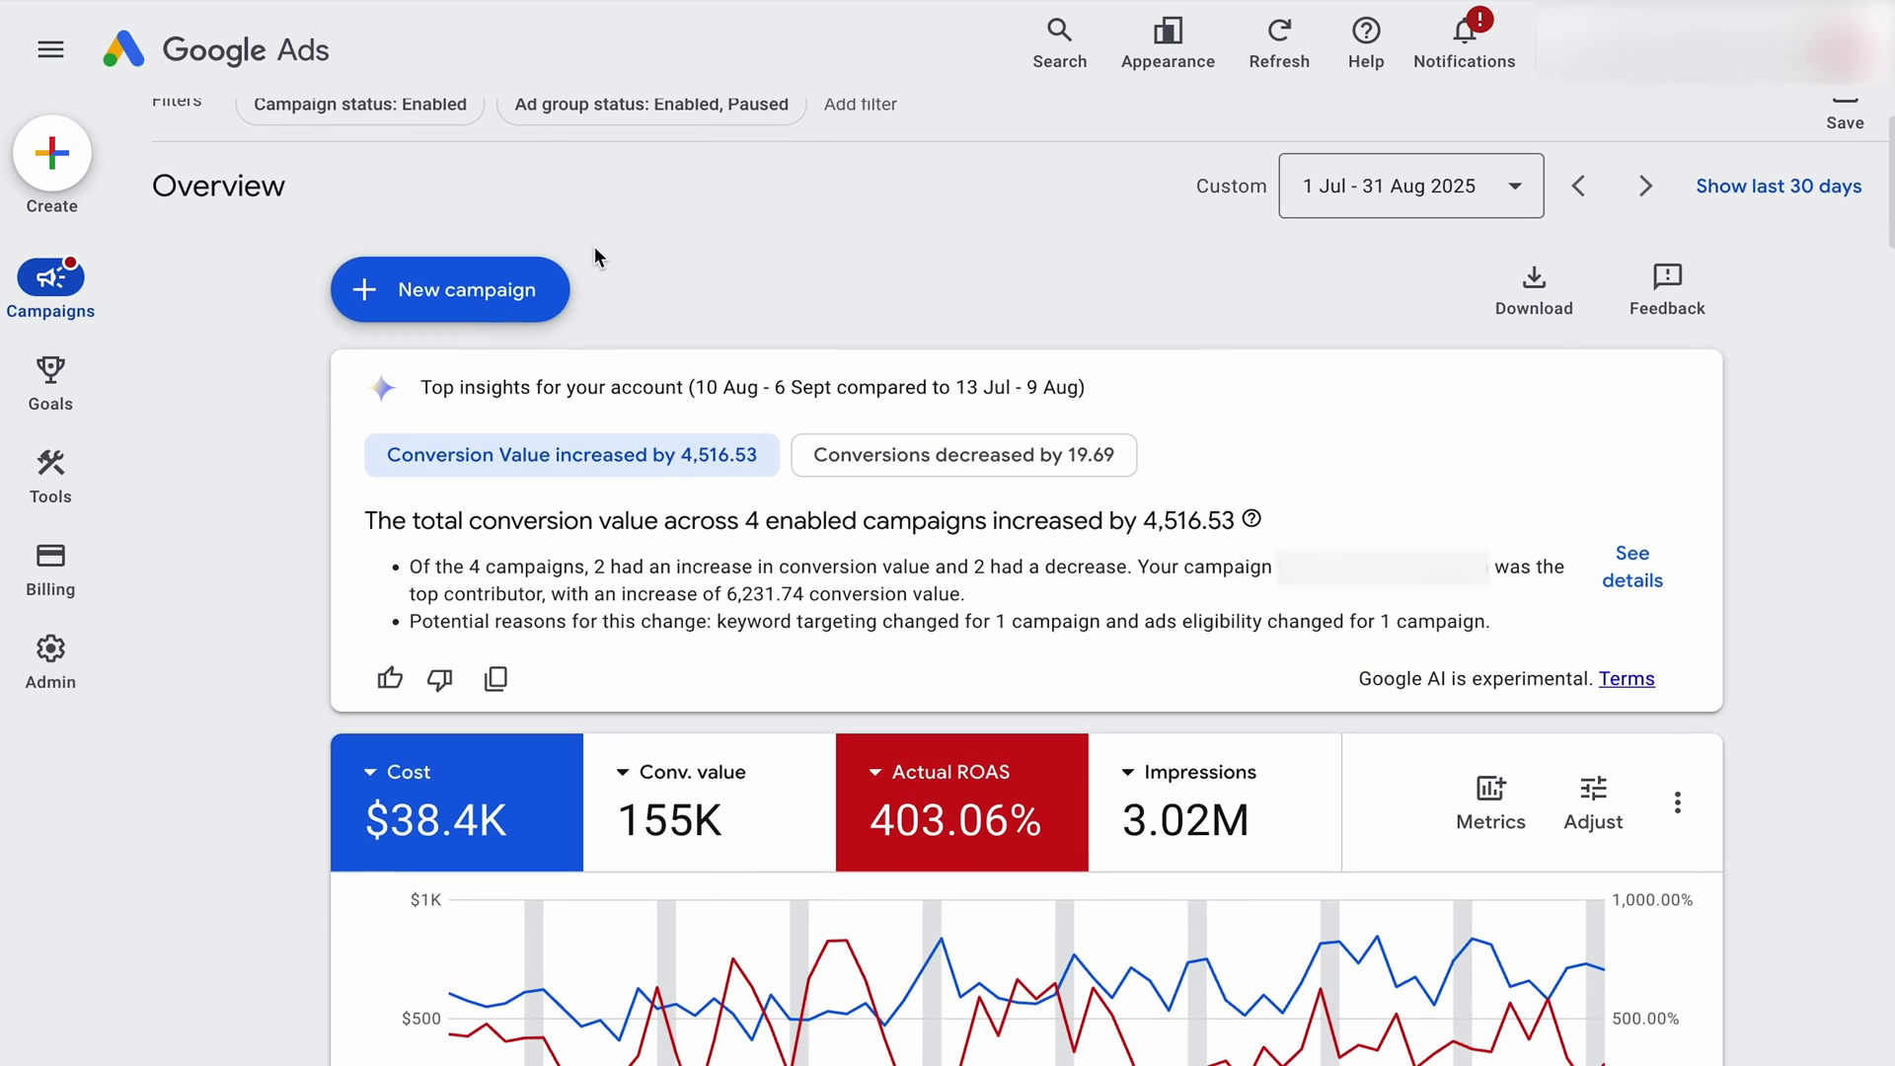
mouse_move(75, 299)
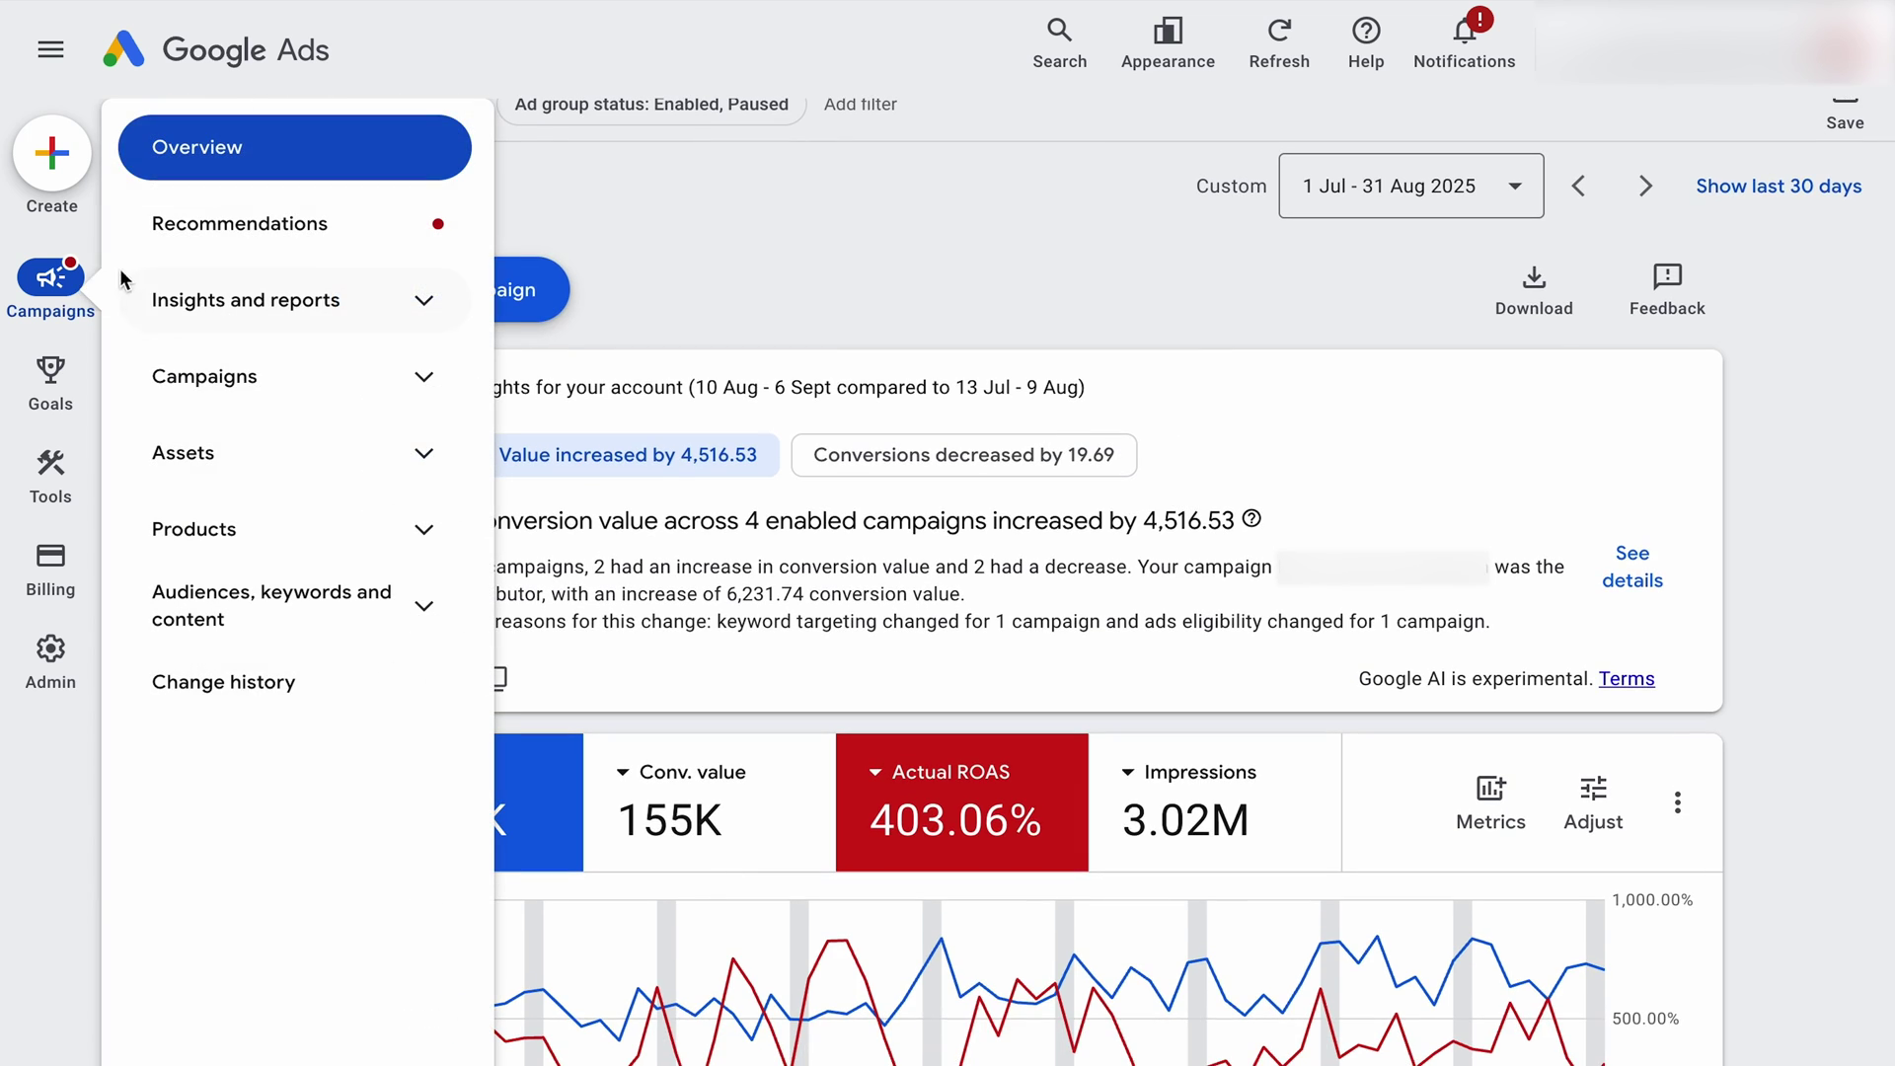
click(235, 402)
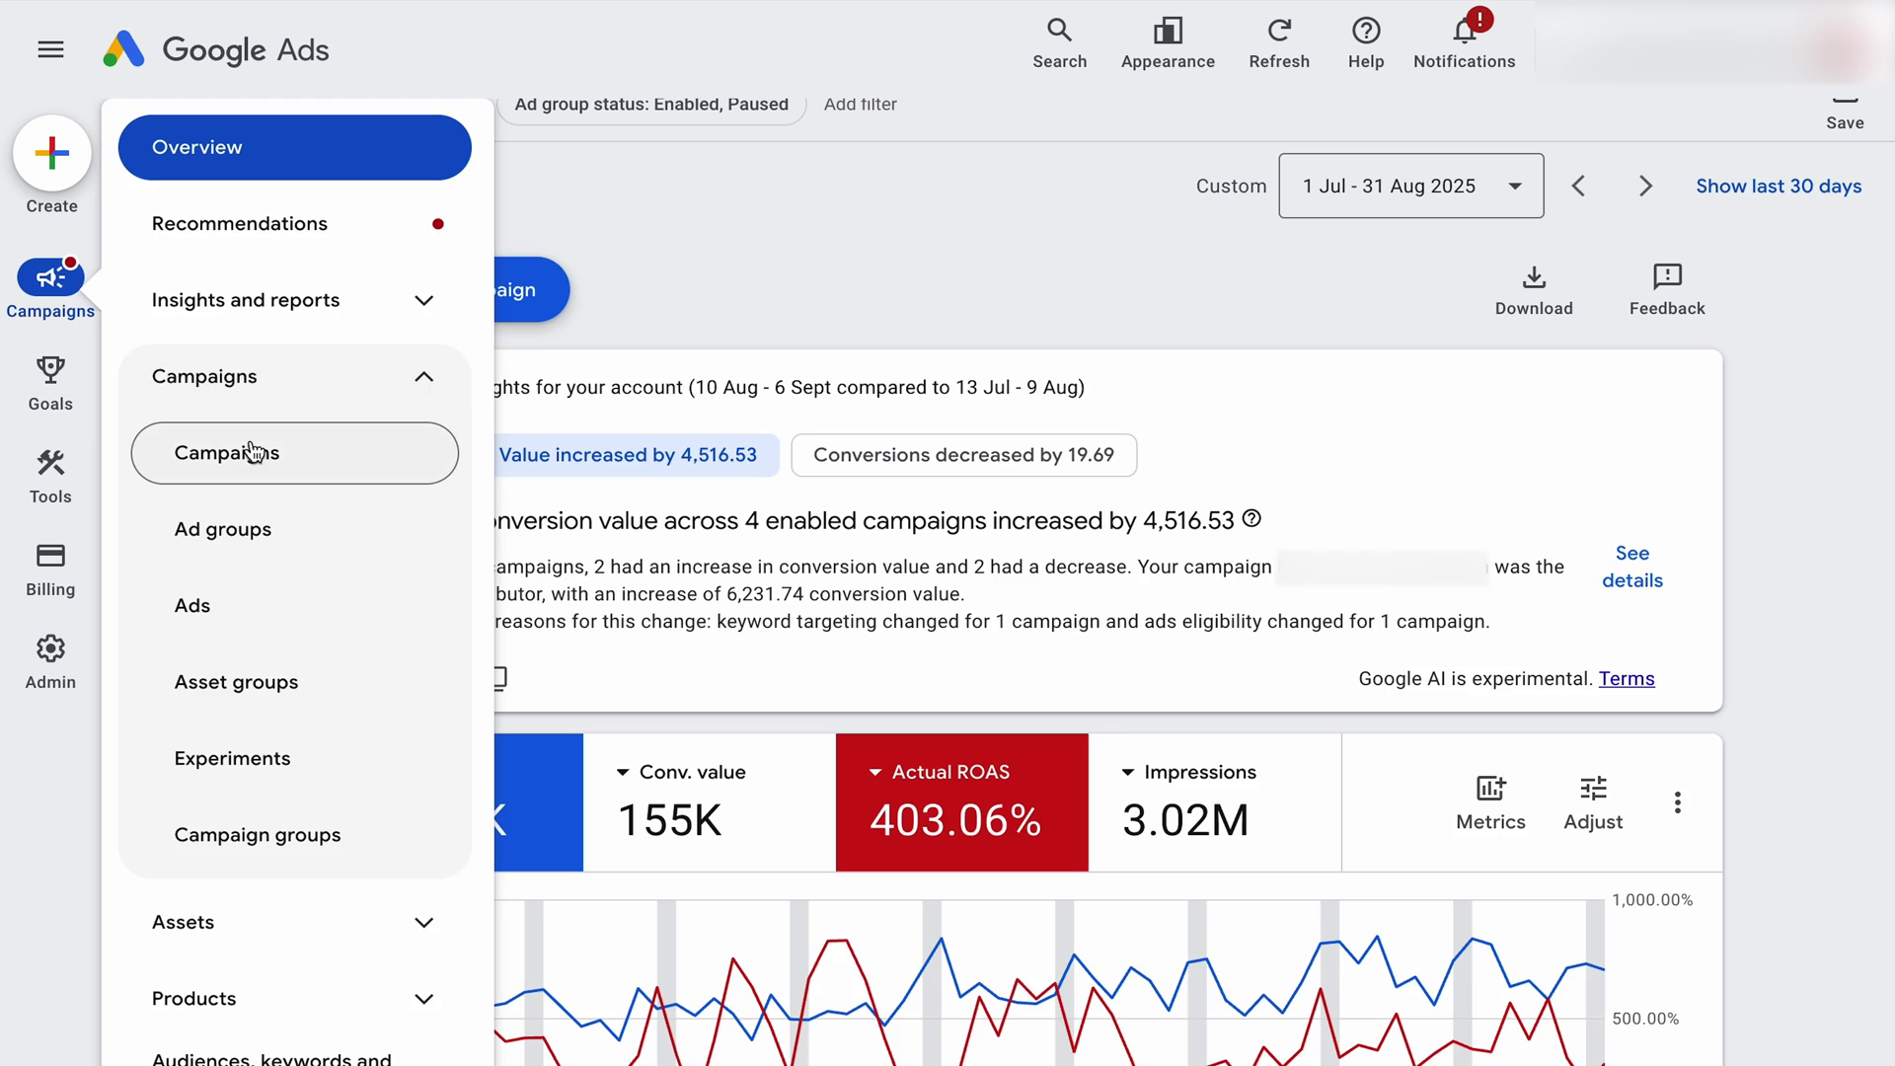
click(252, 452)
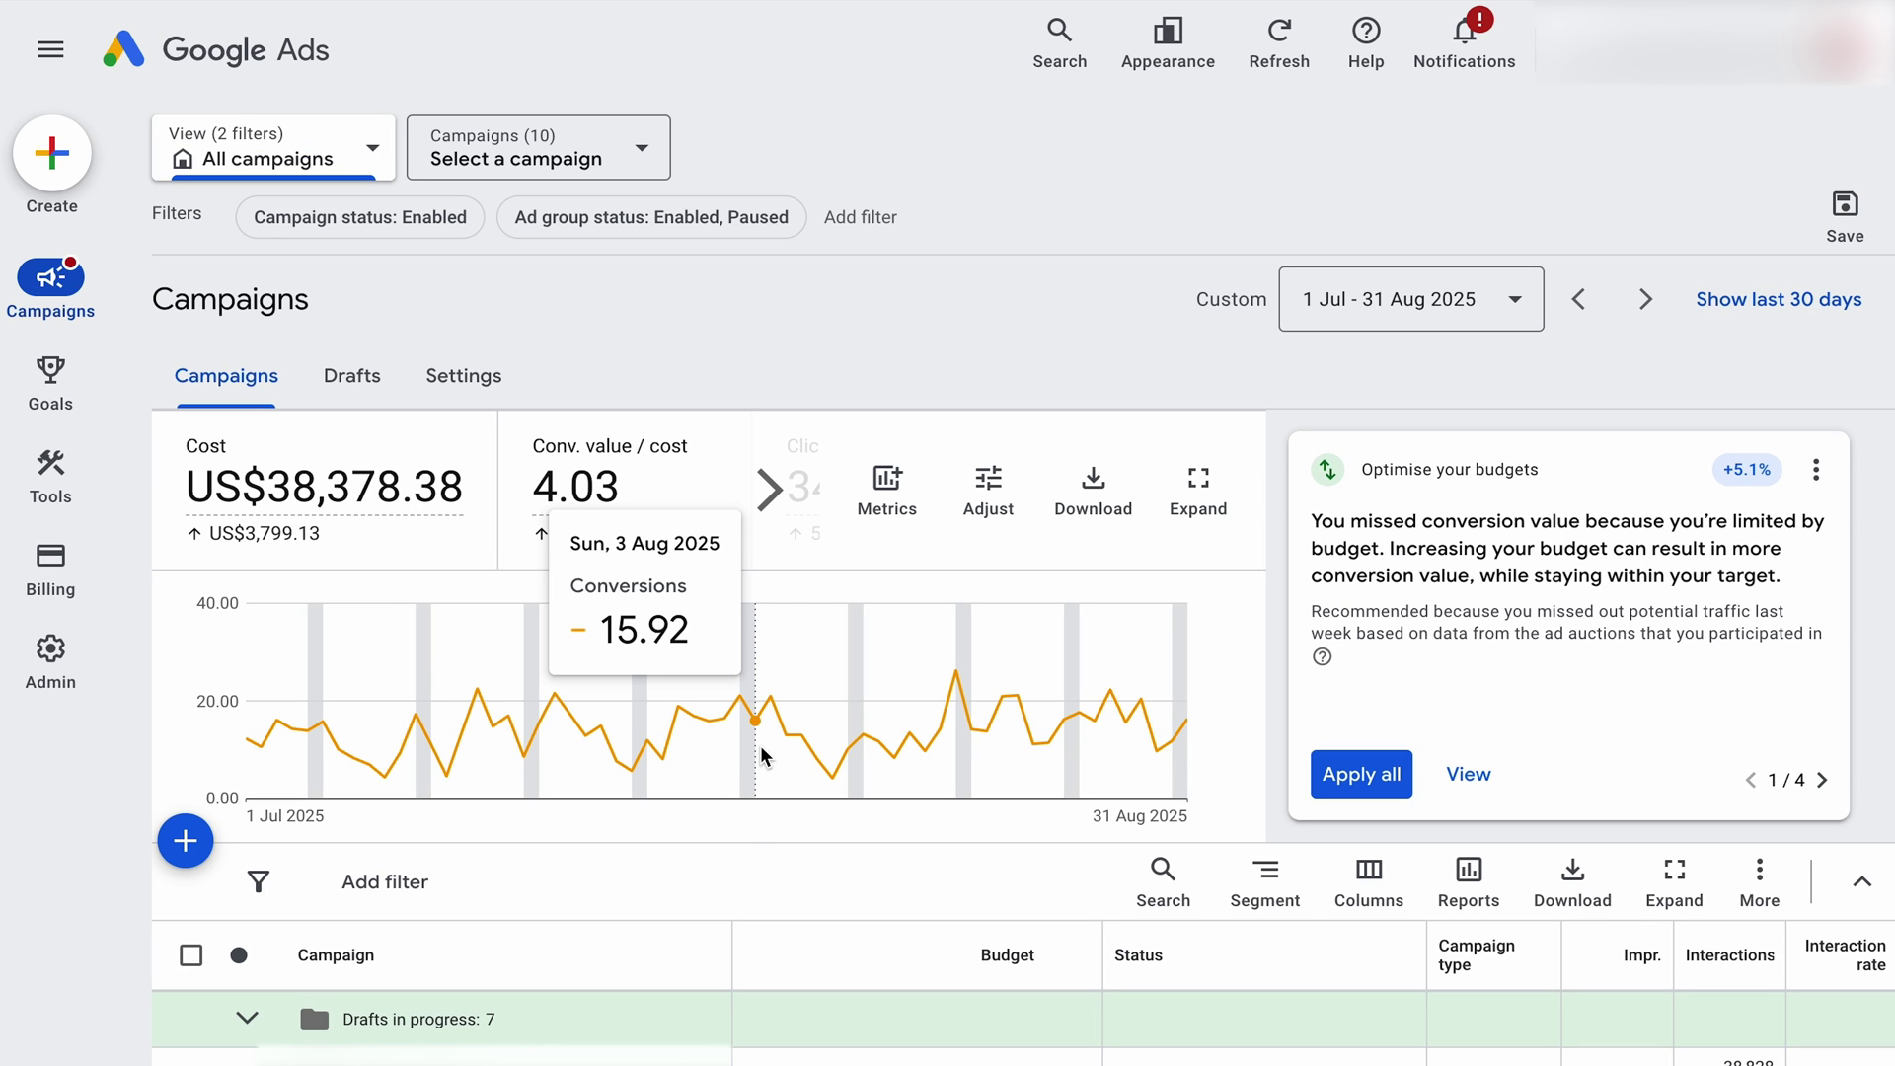
scroll(316, 370, down, 1)
mouse_move(77, 266)
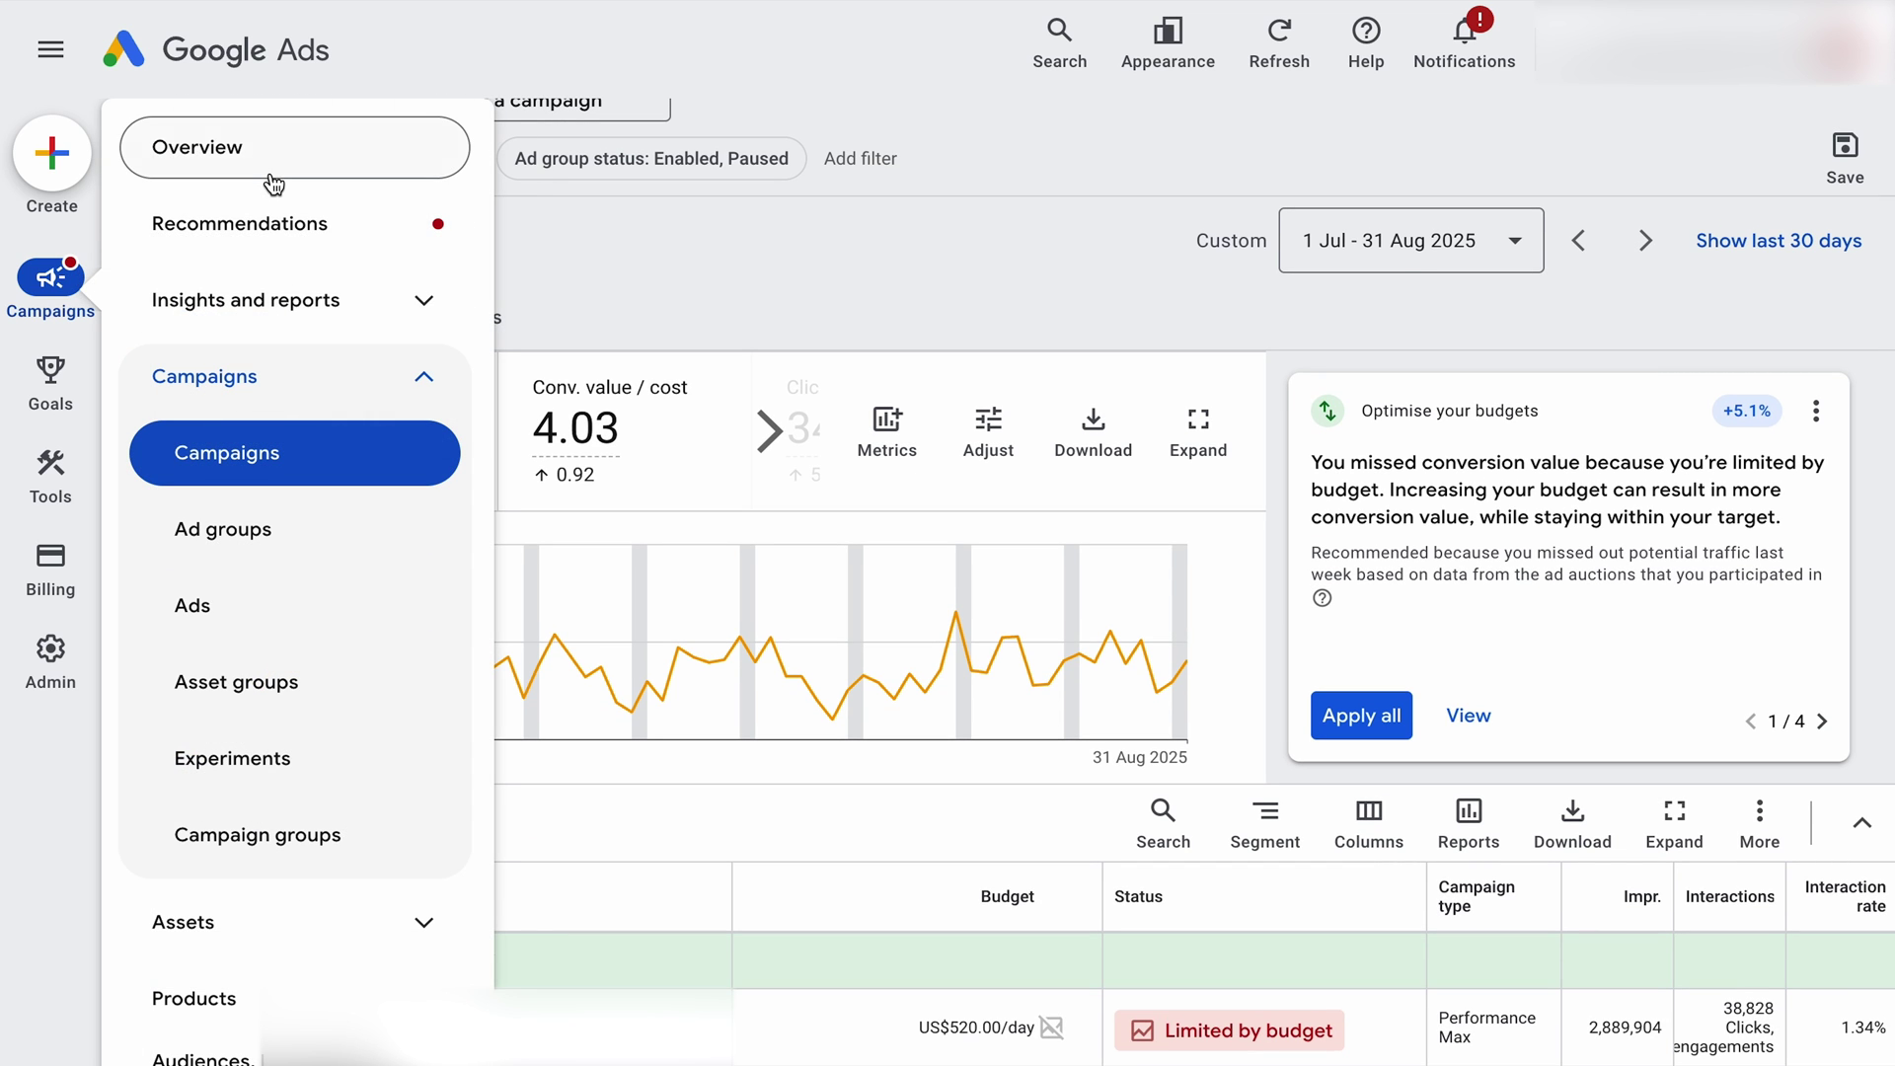
click(274, 185)
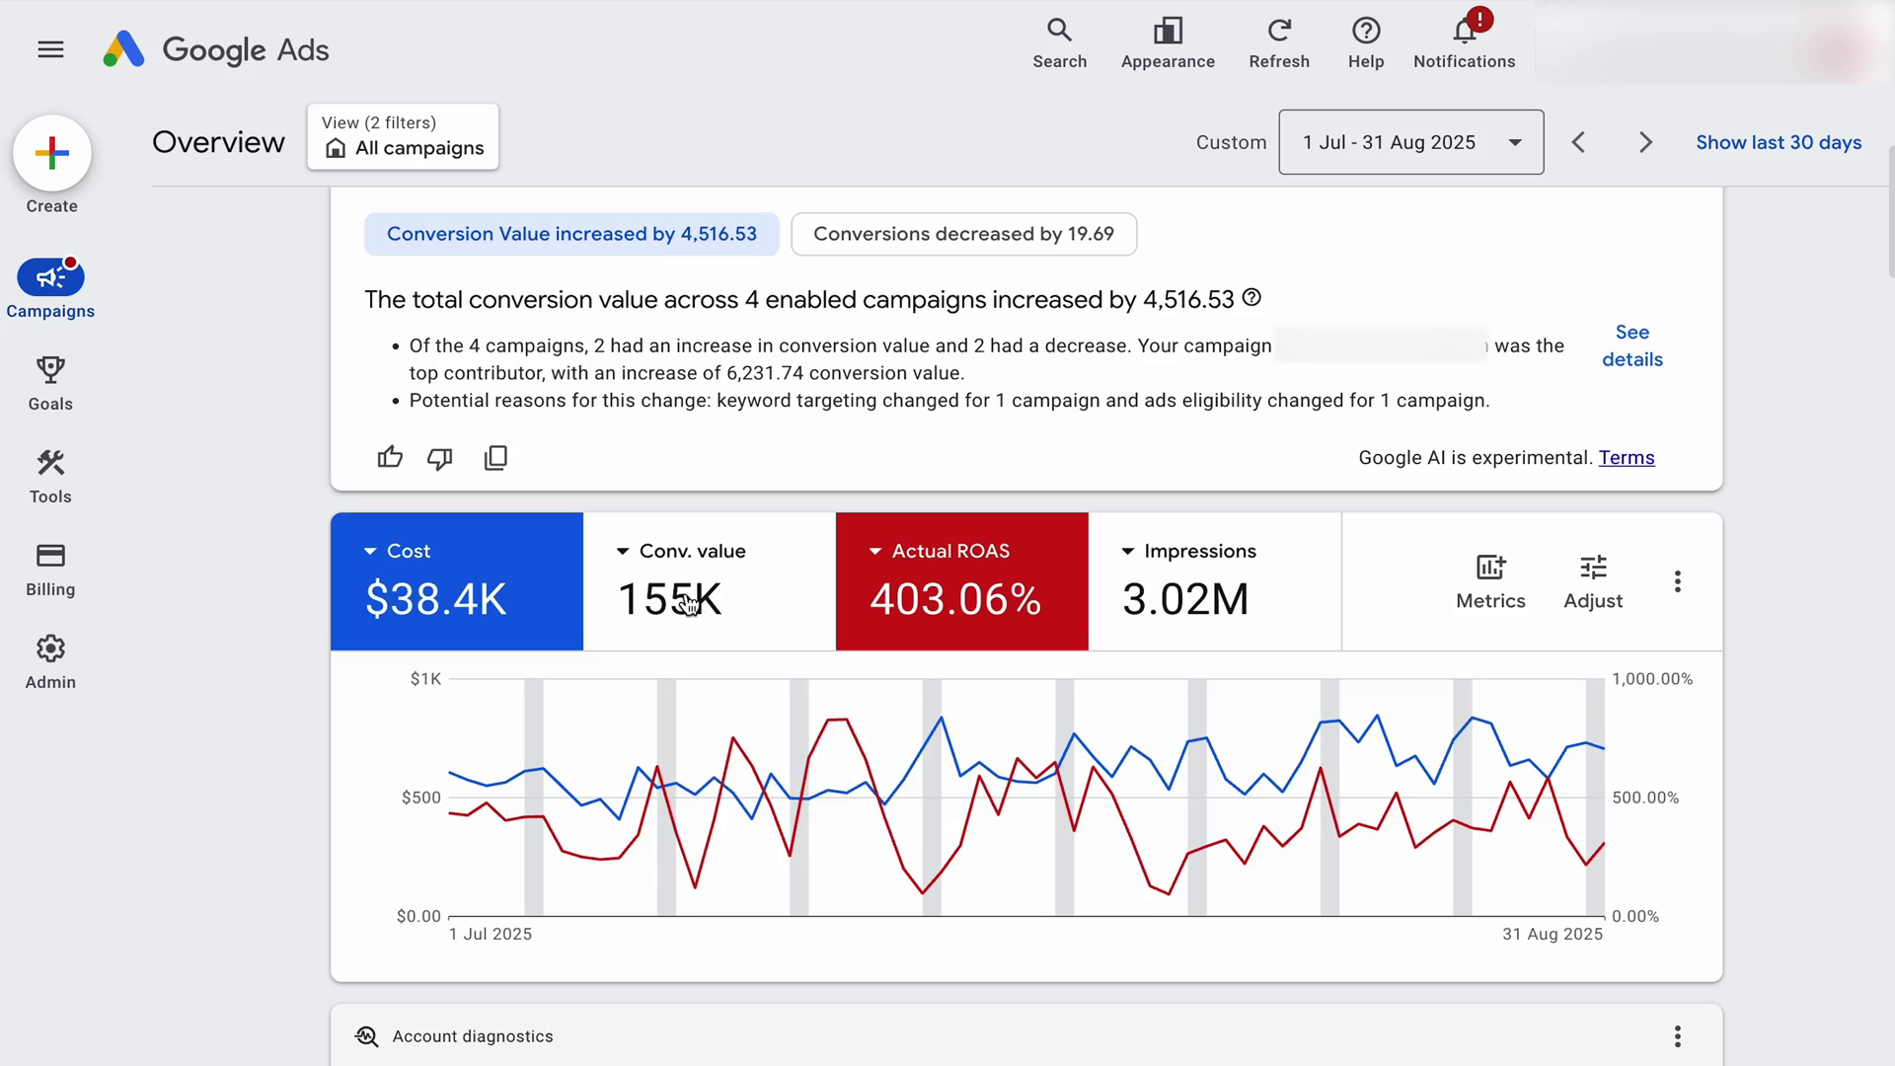
- Set the Overview date range to 2 Jun – 31 Aug 2025
mouse_move(832, 604)
click(1322, 161)
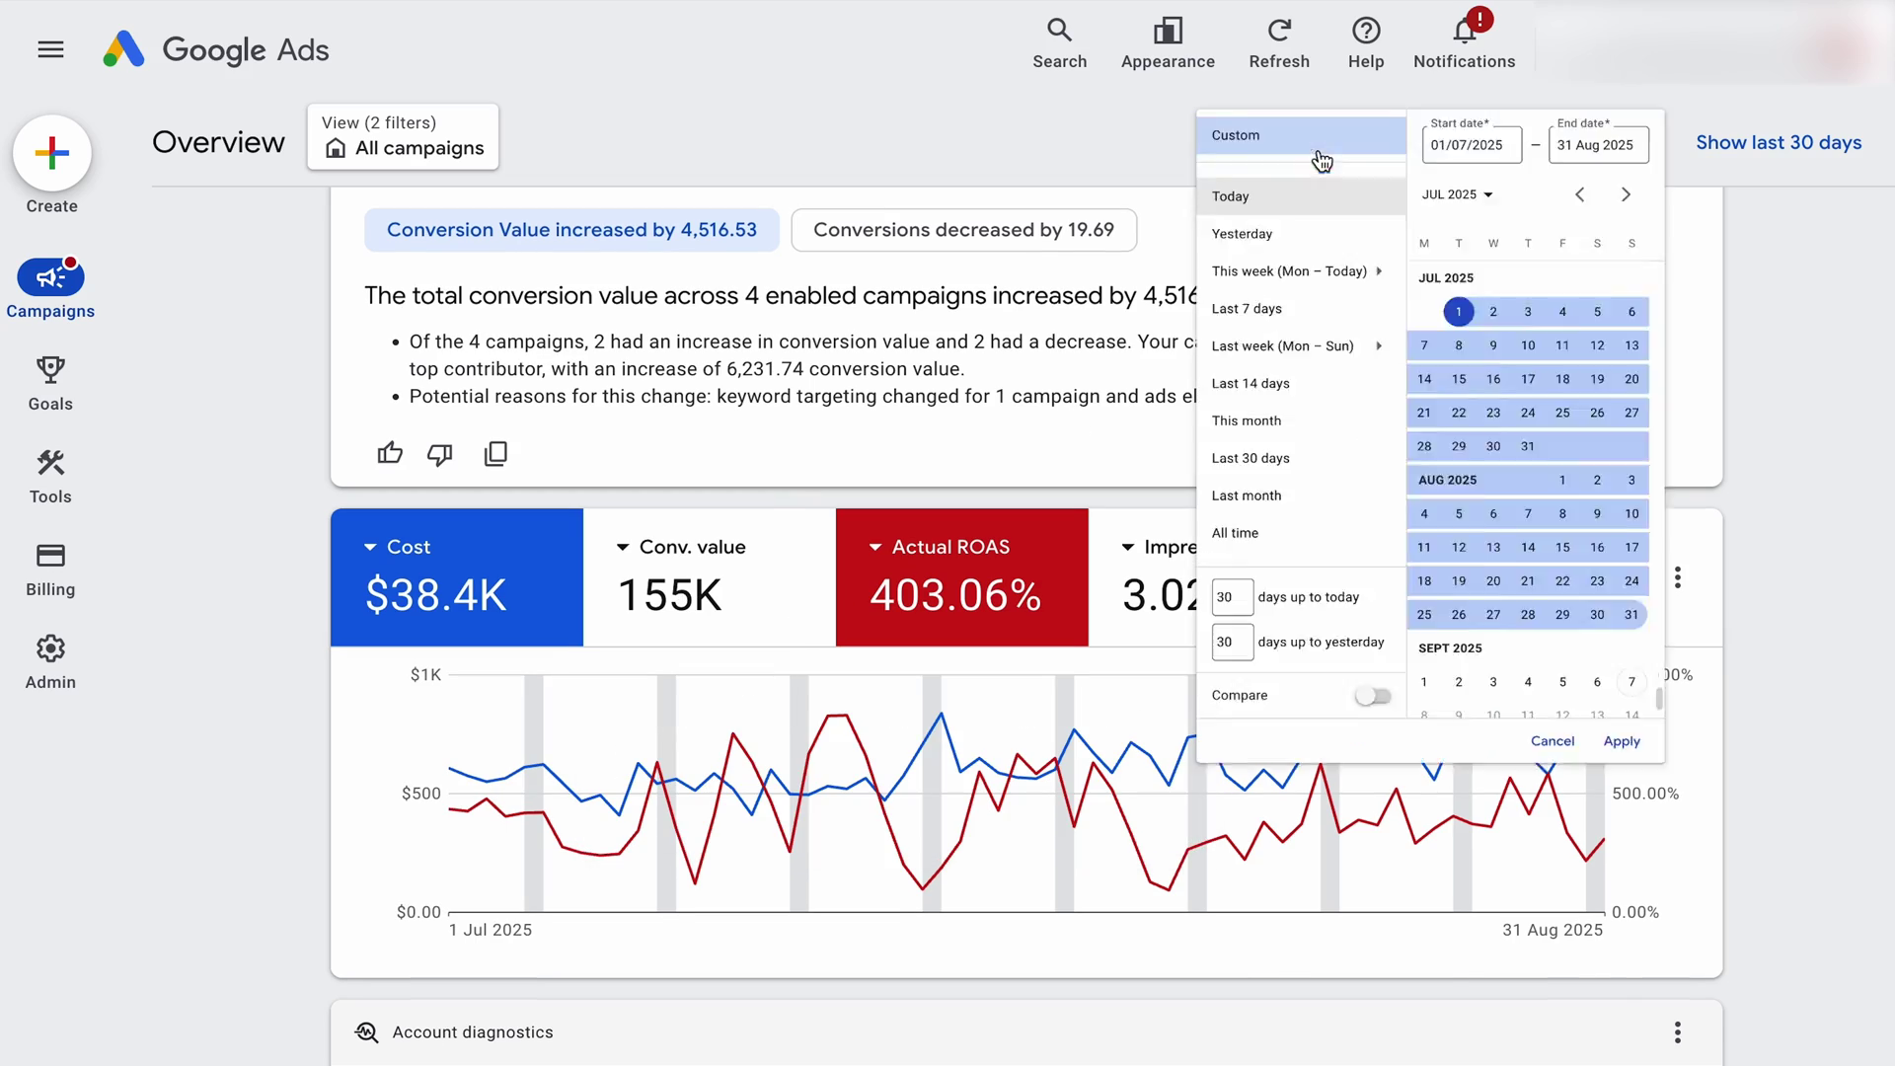
scroll(1555, 694, up, 5)
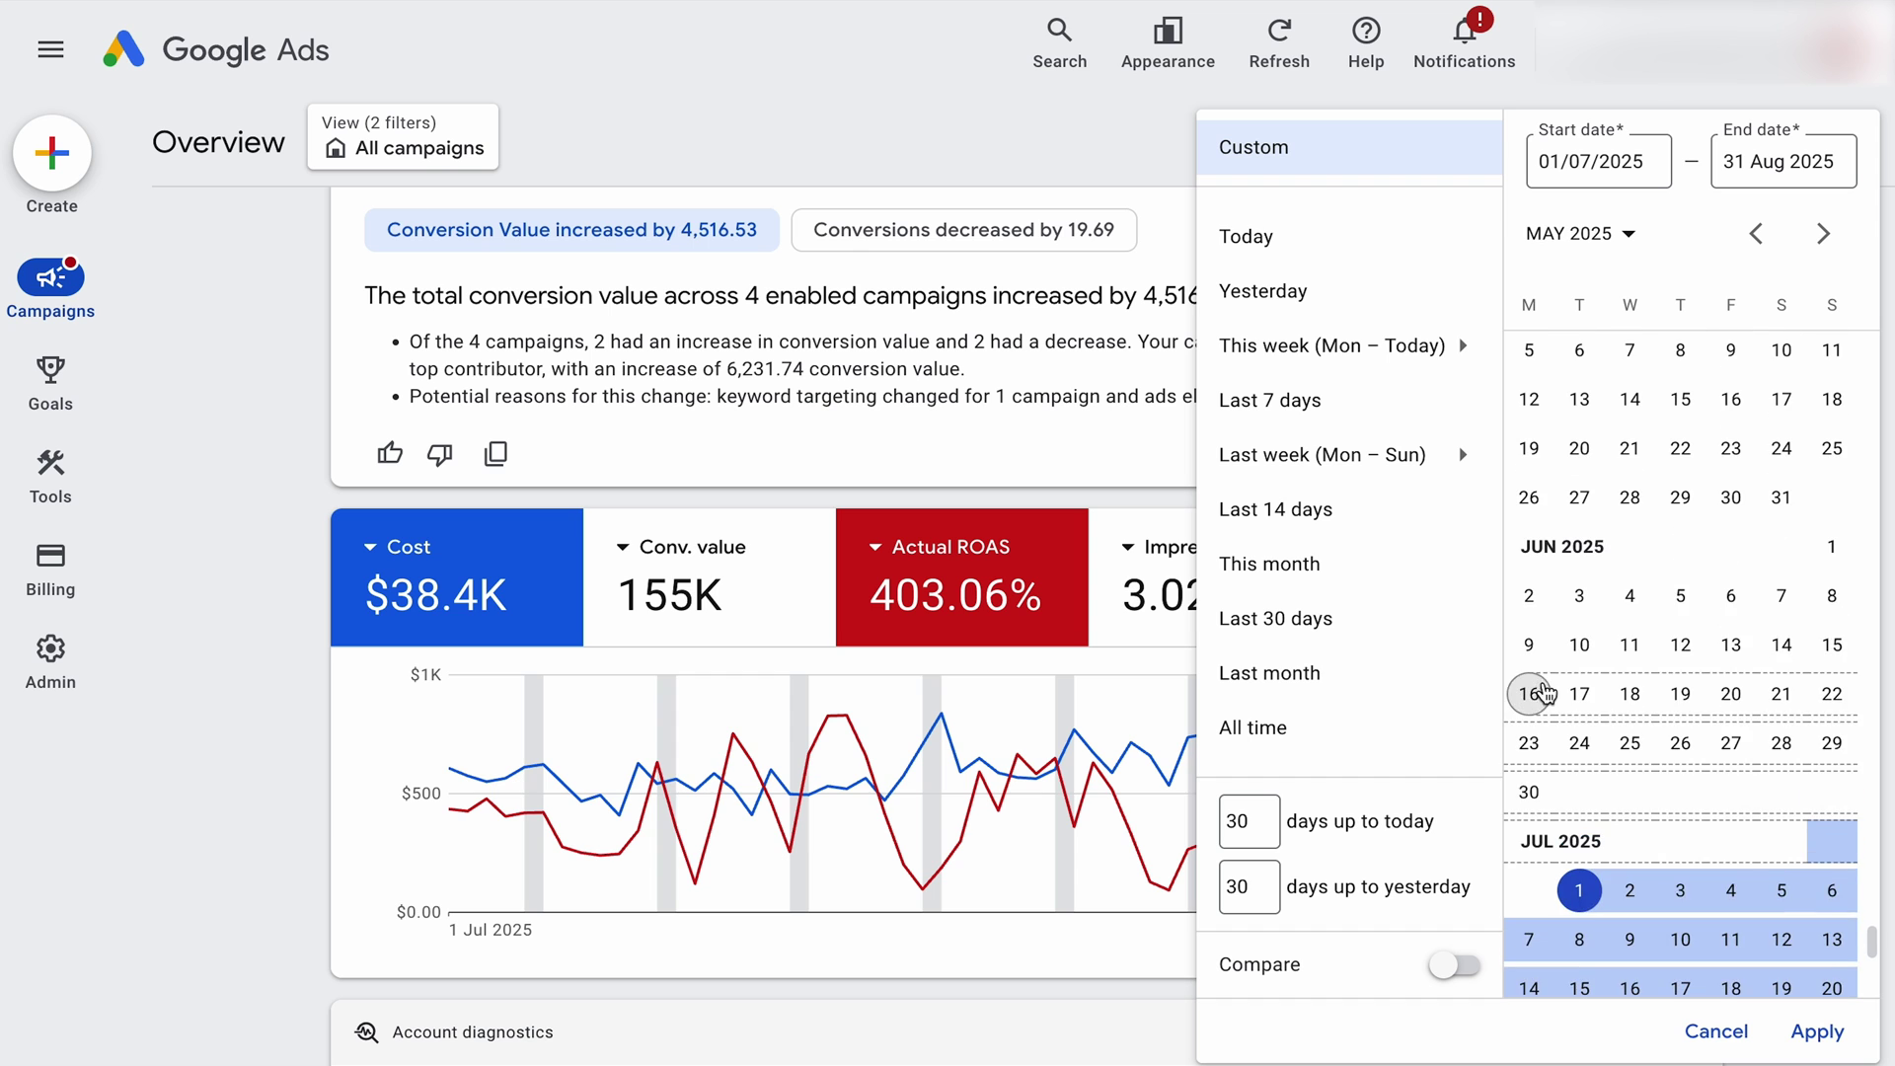
click(1529, 596)
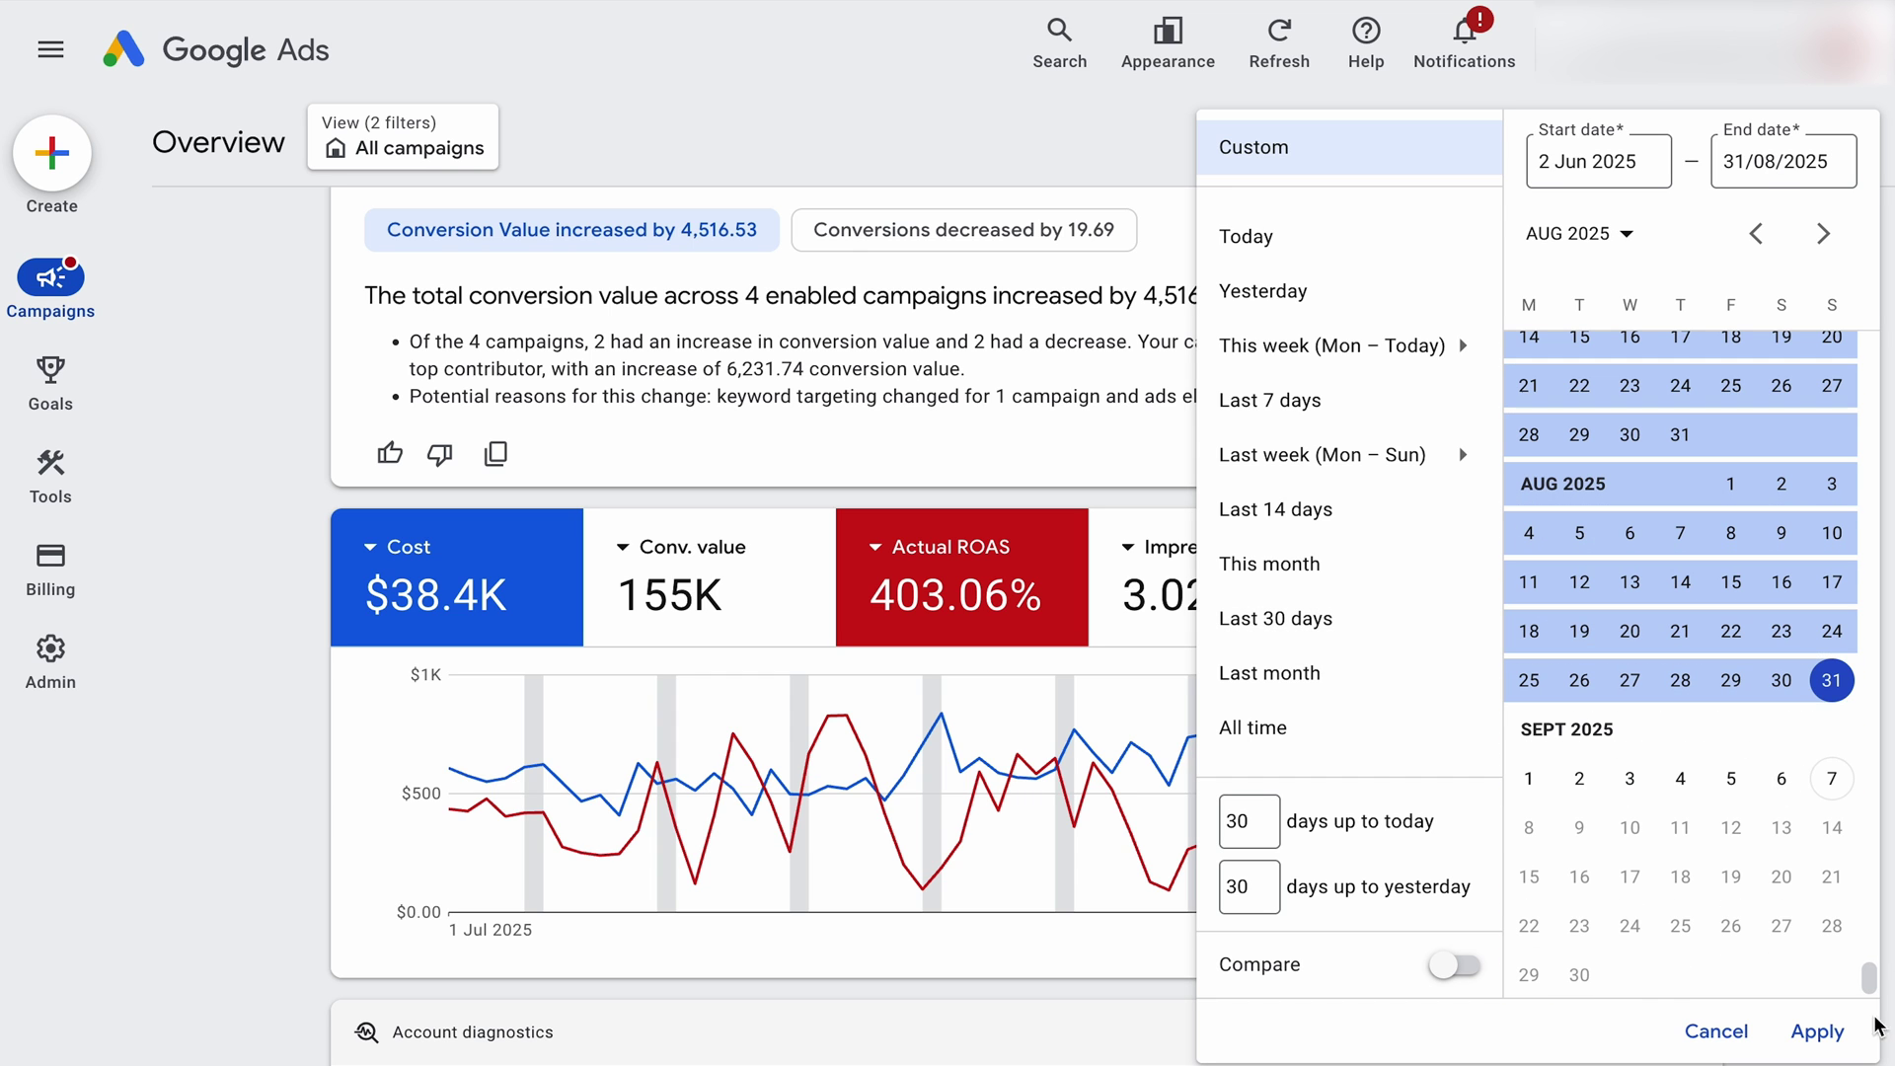
click(1814, 1044)
- Add conversion value to the performance chart and view the Impressions tile's metric choices
scroll(1459, 787, down, 3)
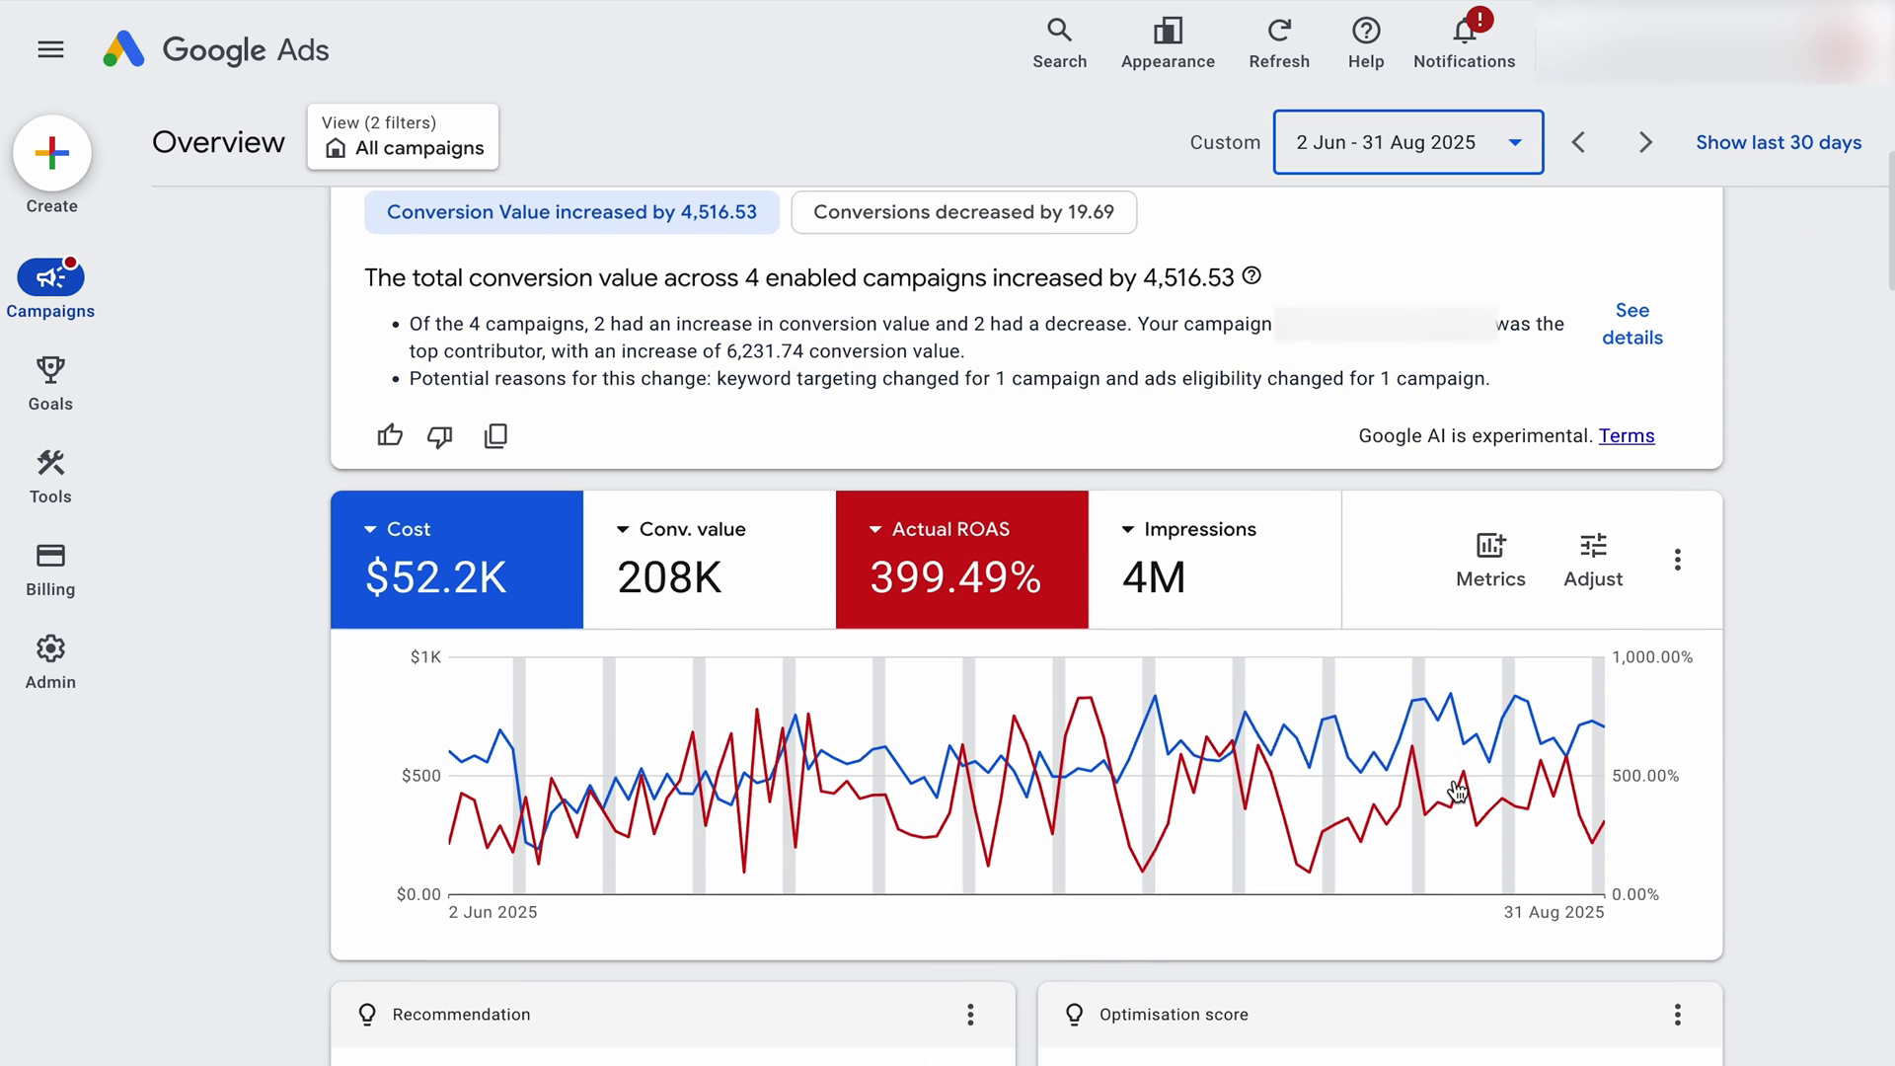
click(713, 553)
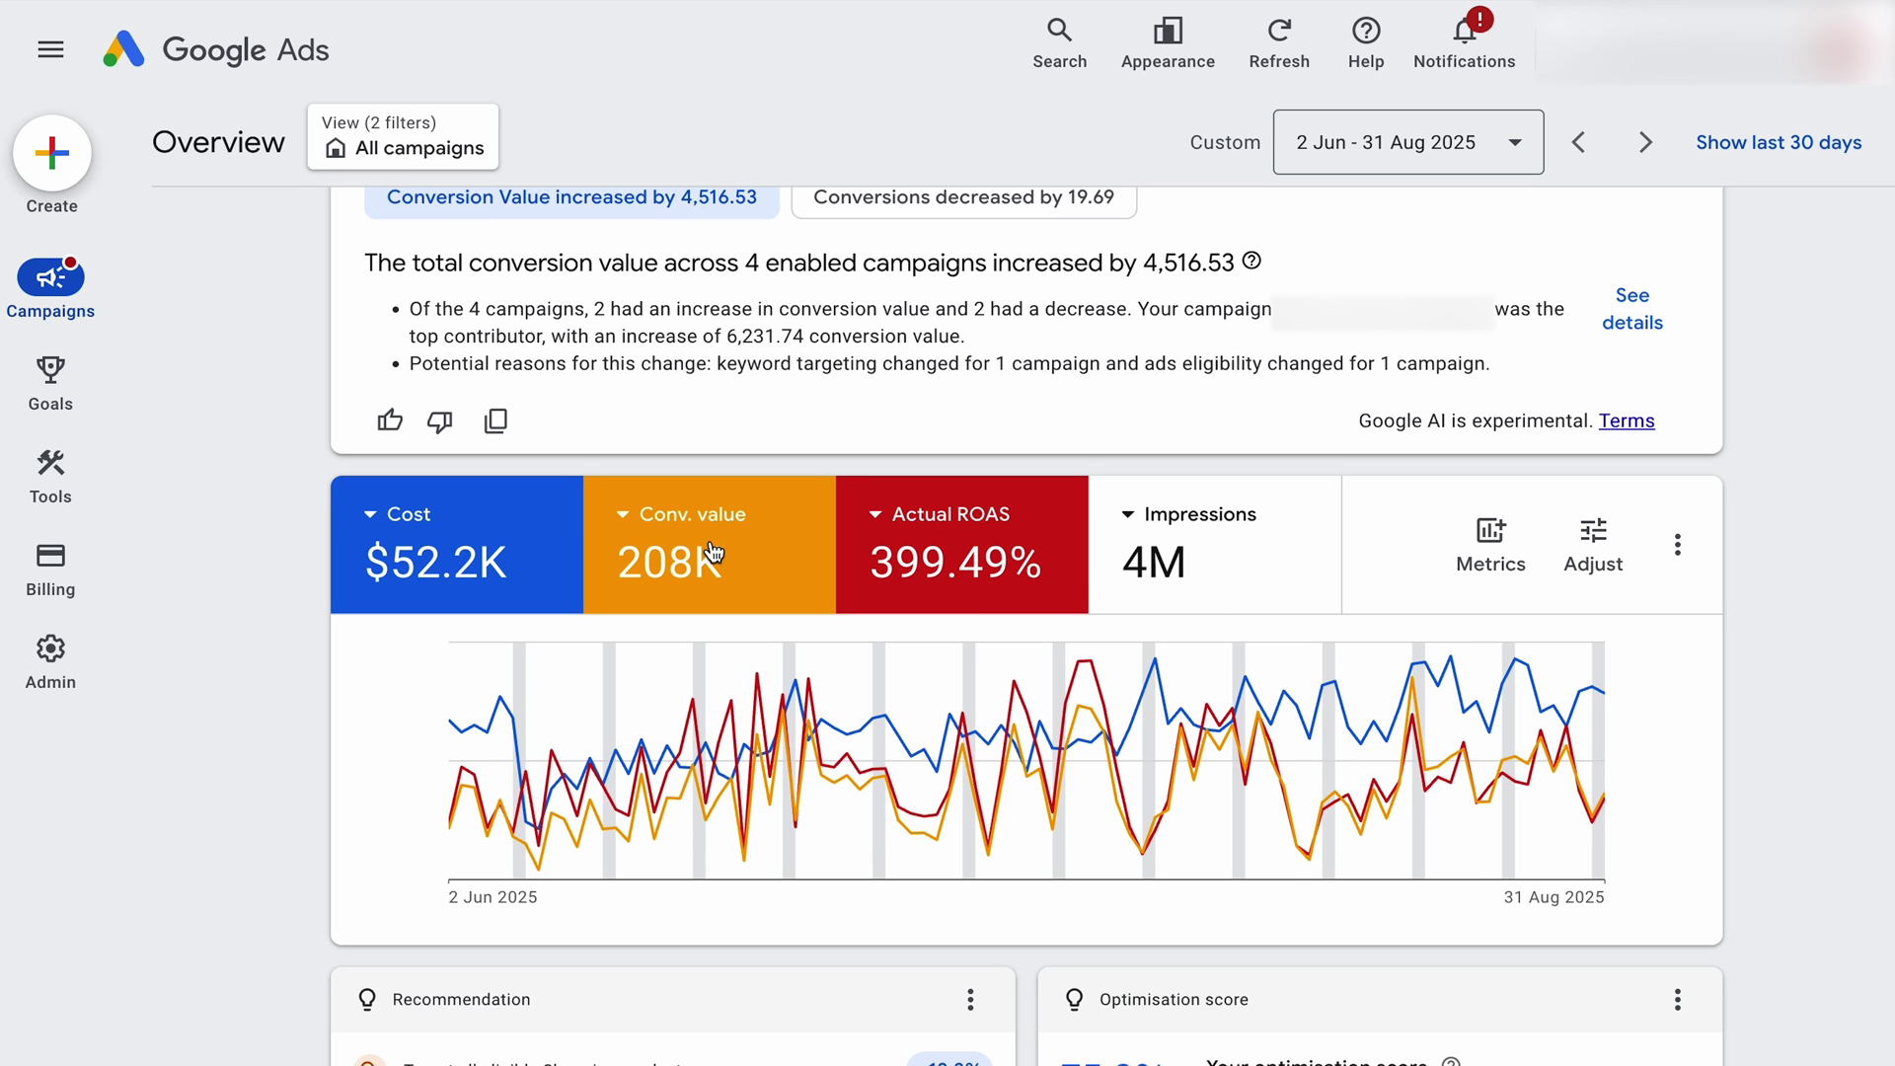
click(1121, 515)
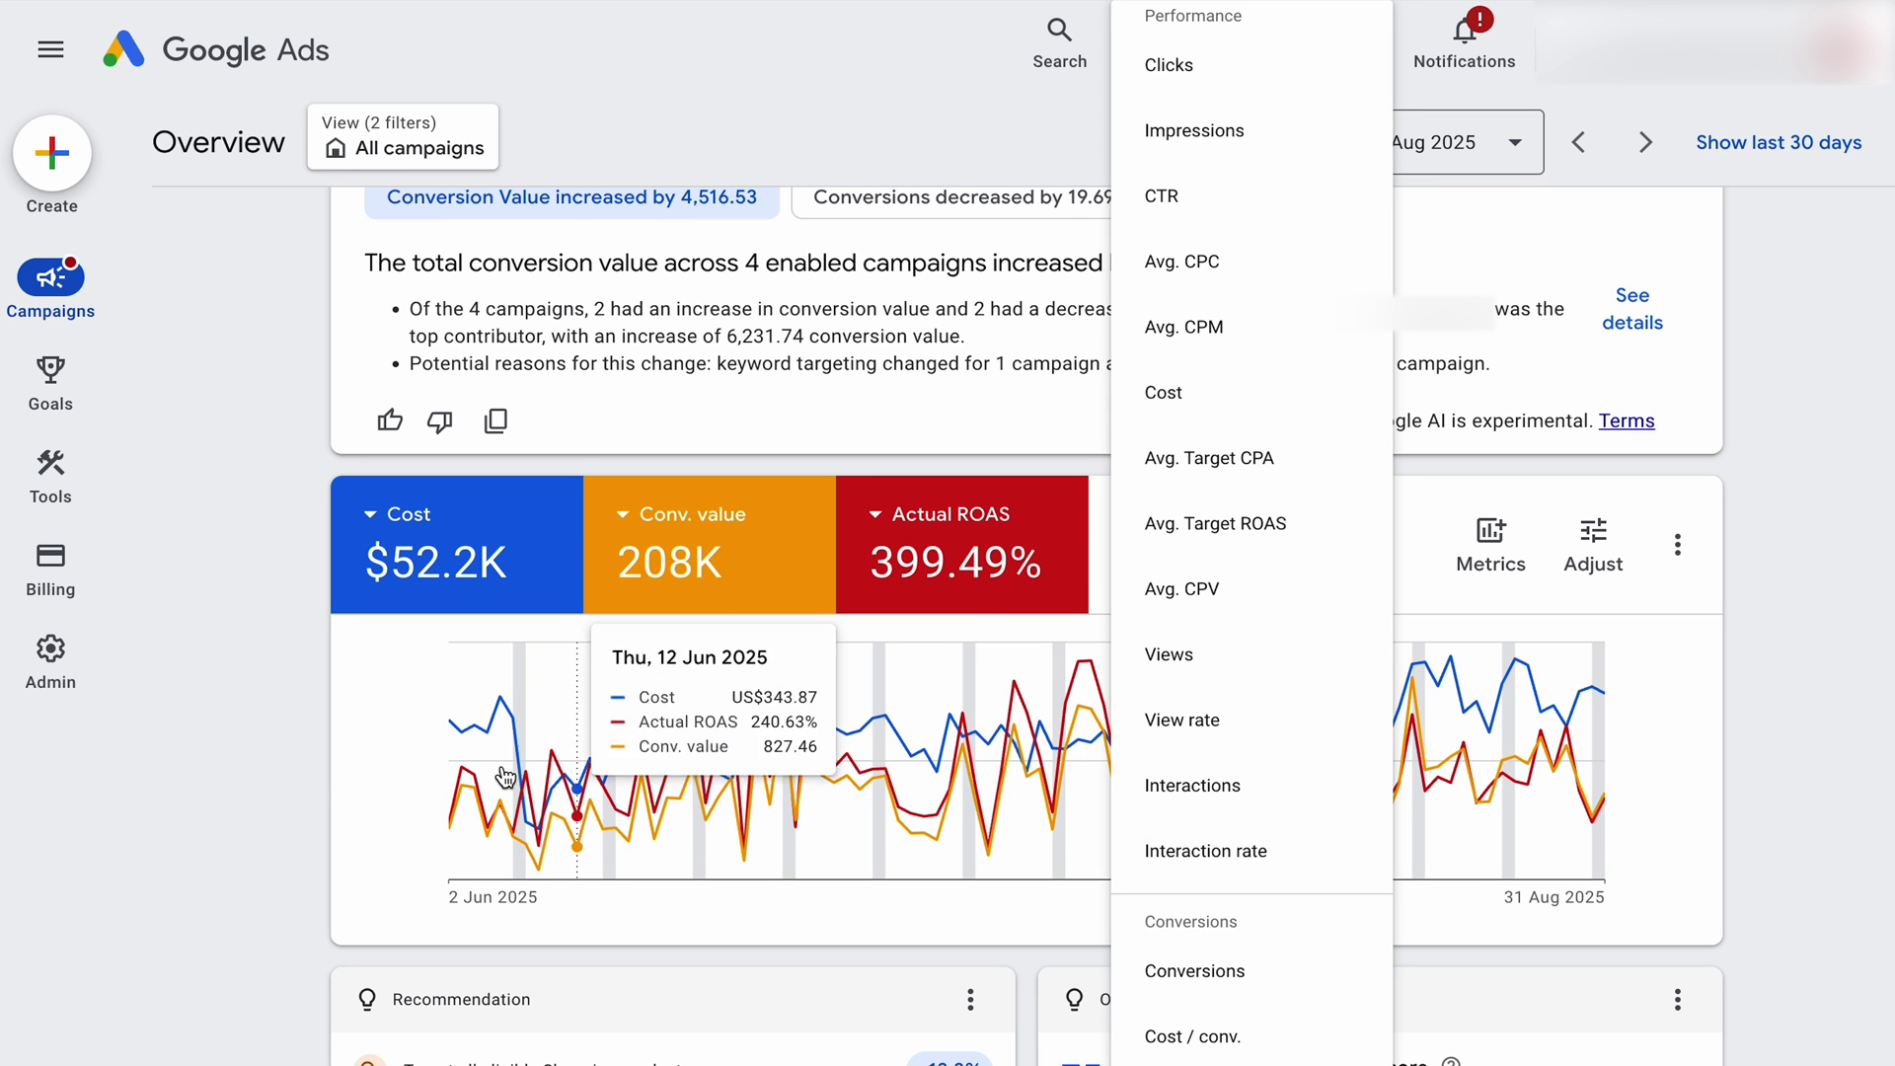
scroll(306, 786, up, 4)
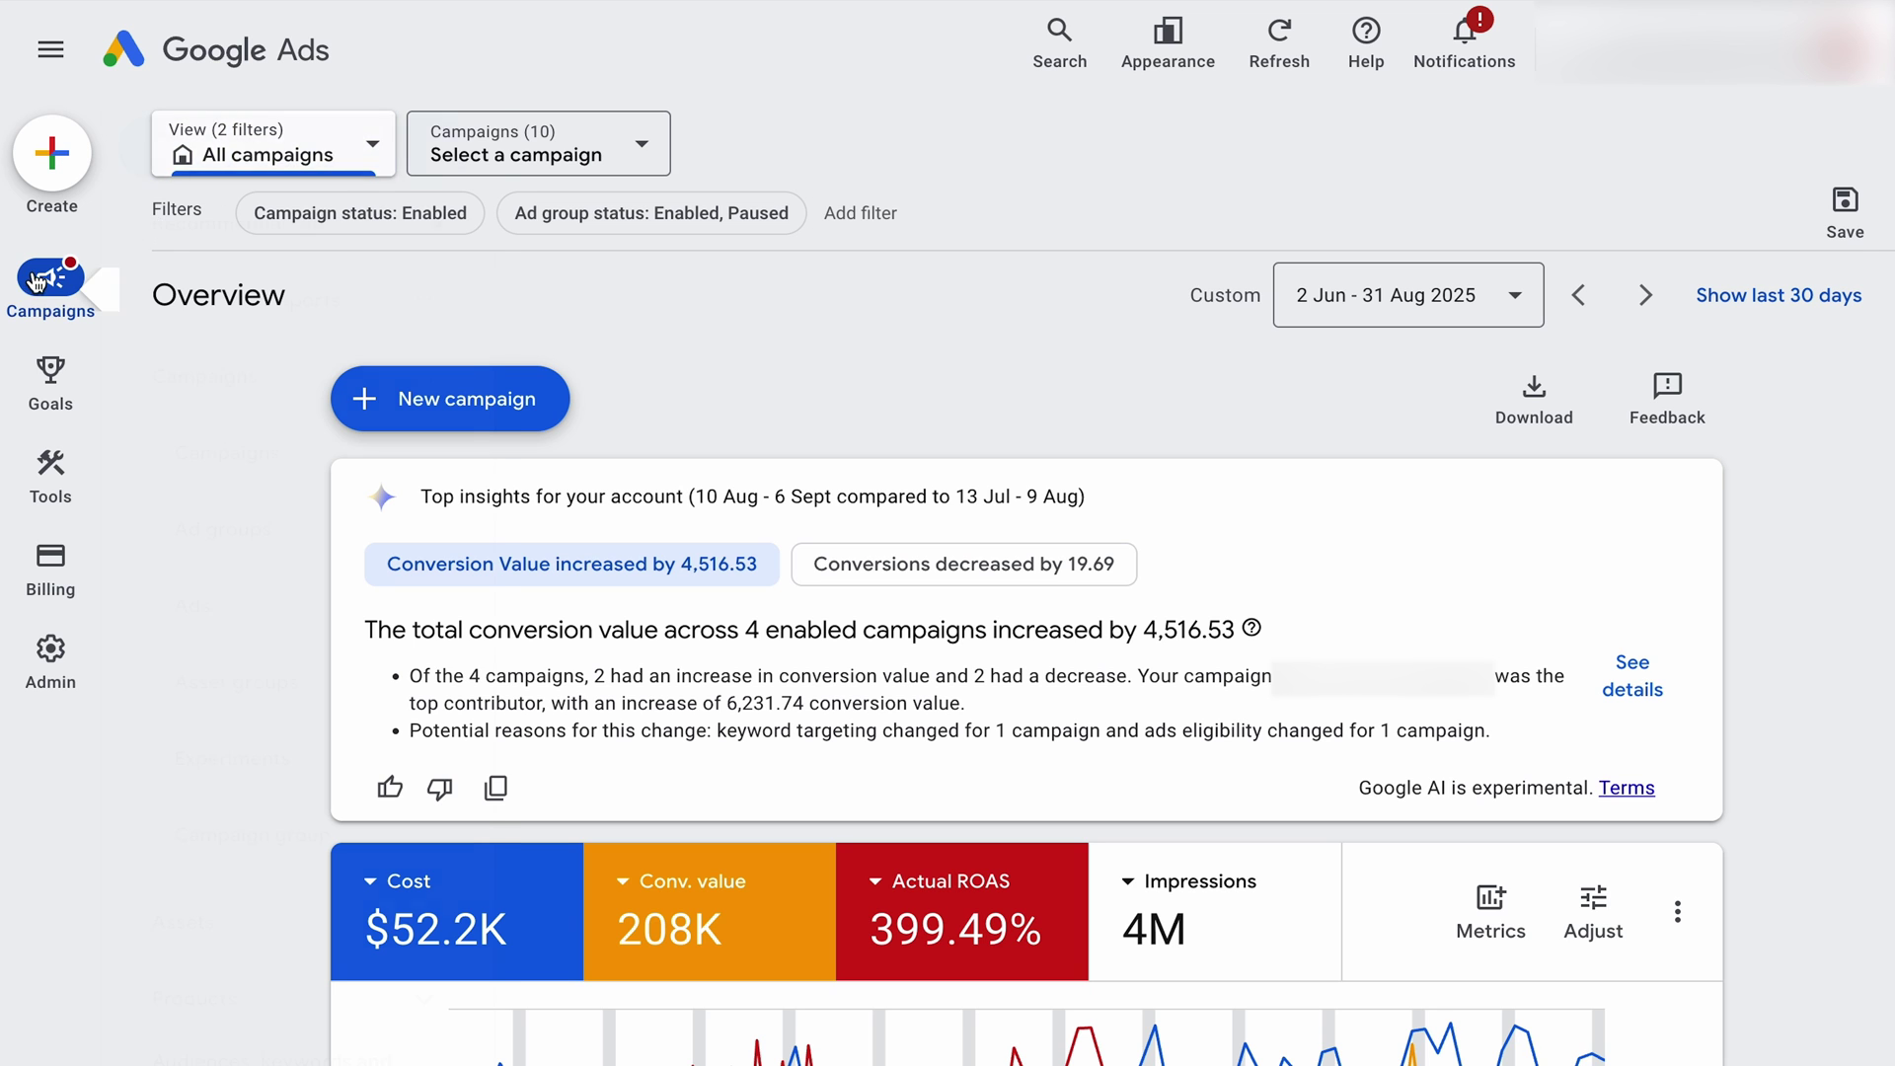
mouse_move(33, 283)
click(309, 456)
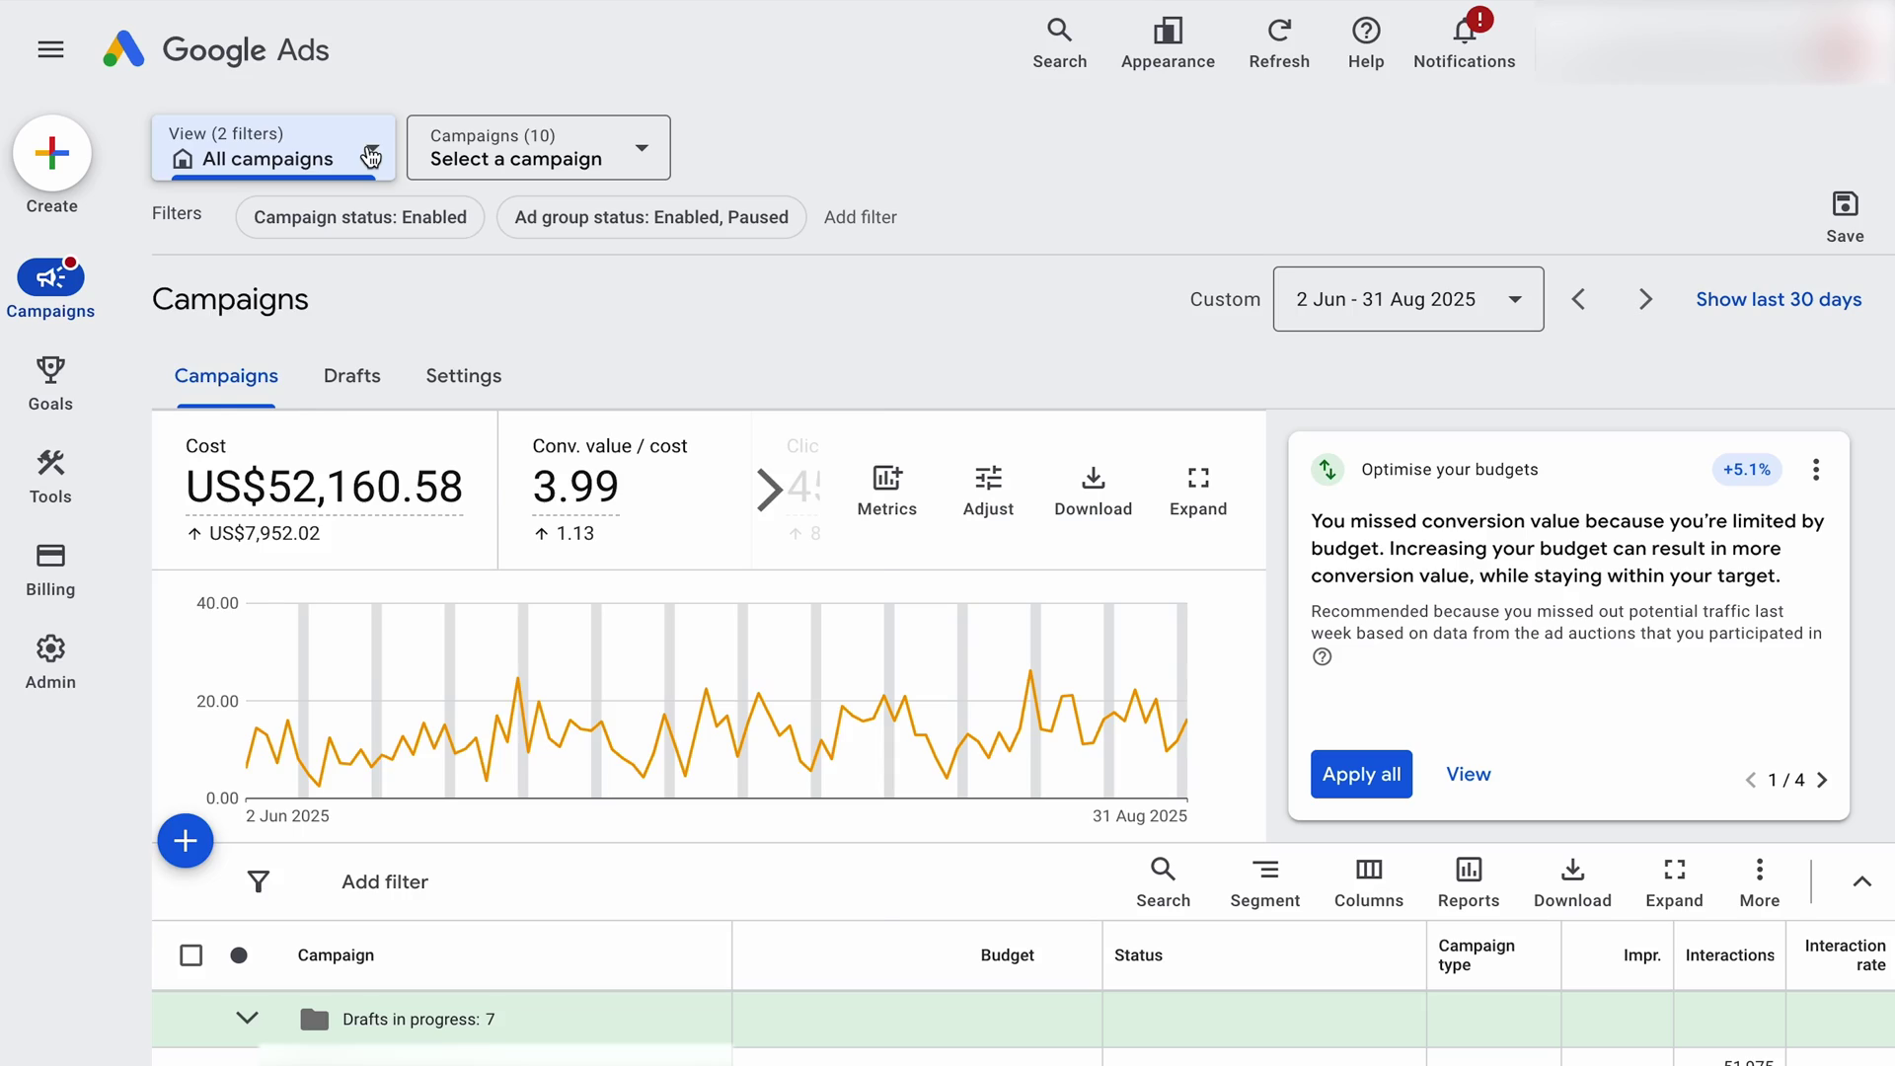
click(266, 153)
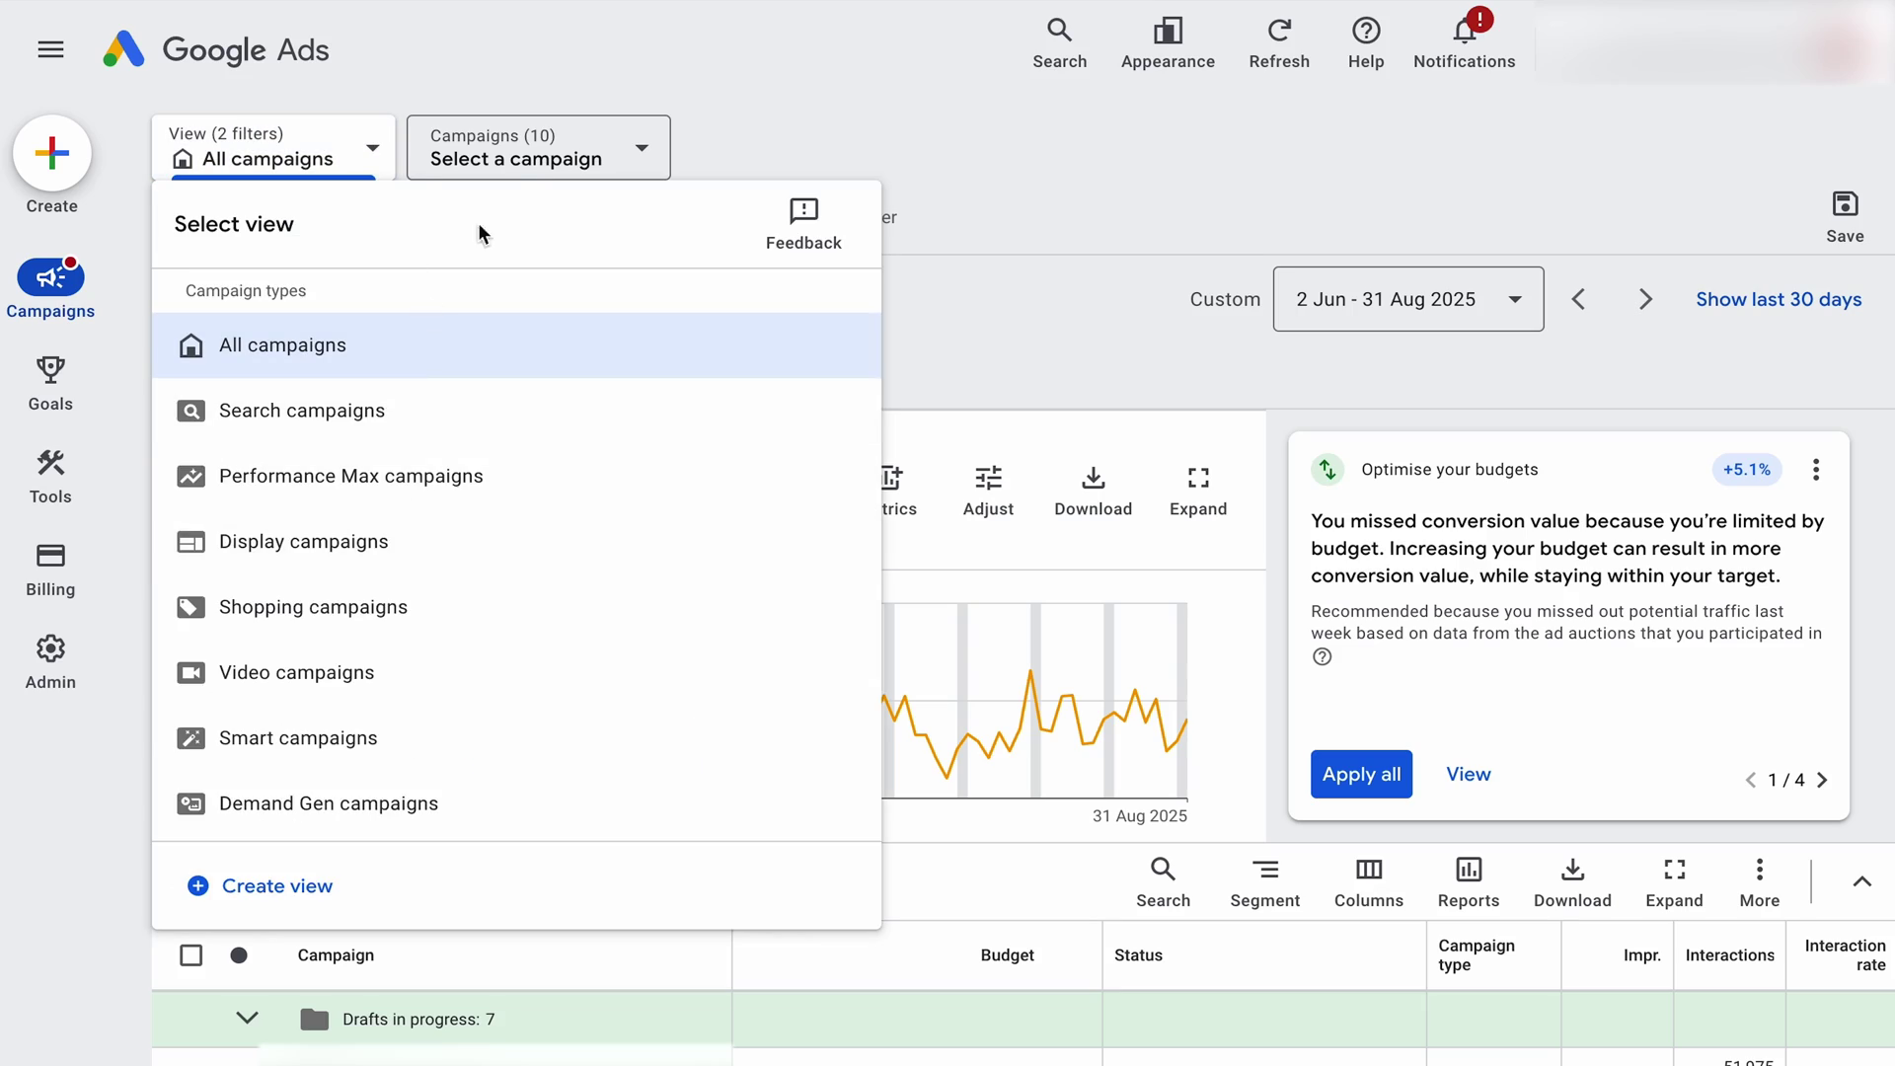
click(541, 158)
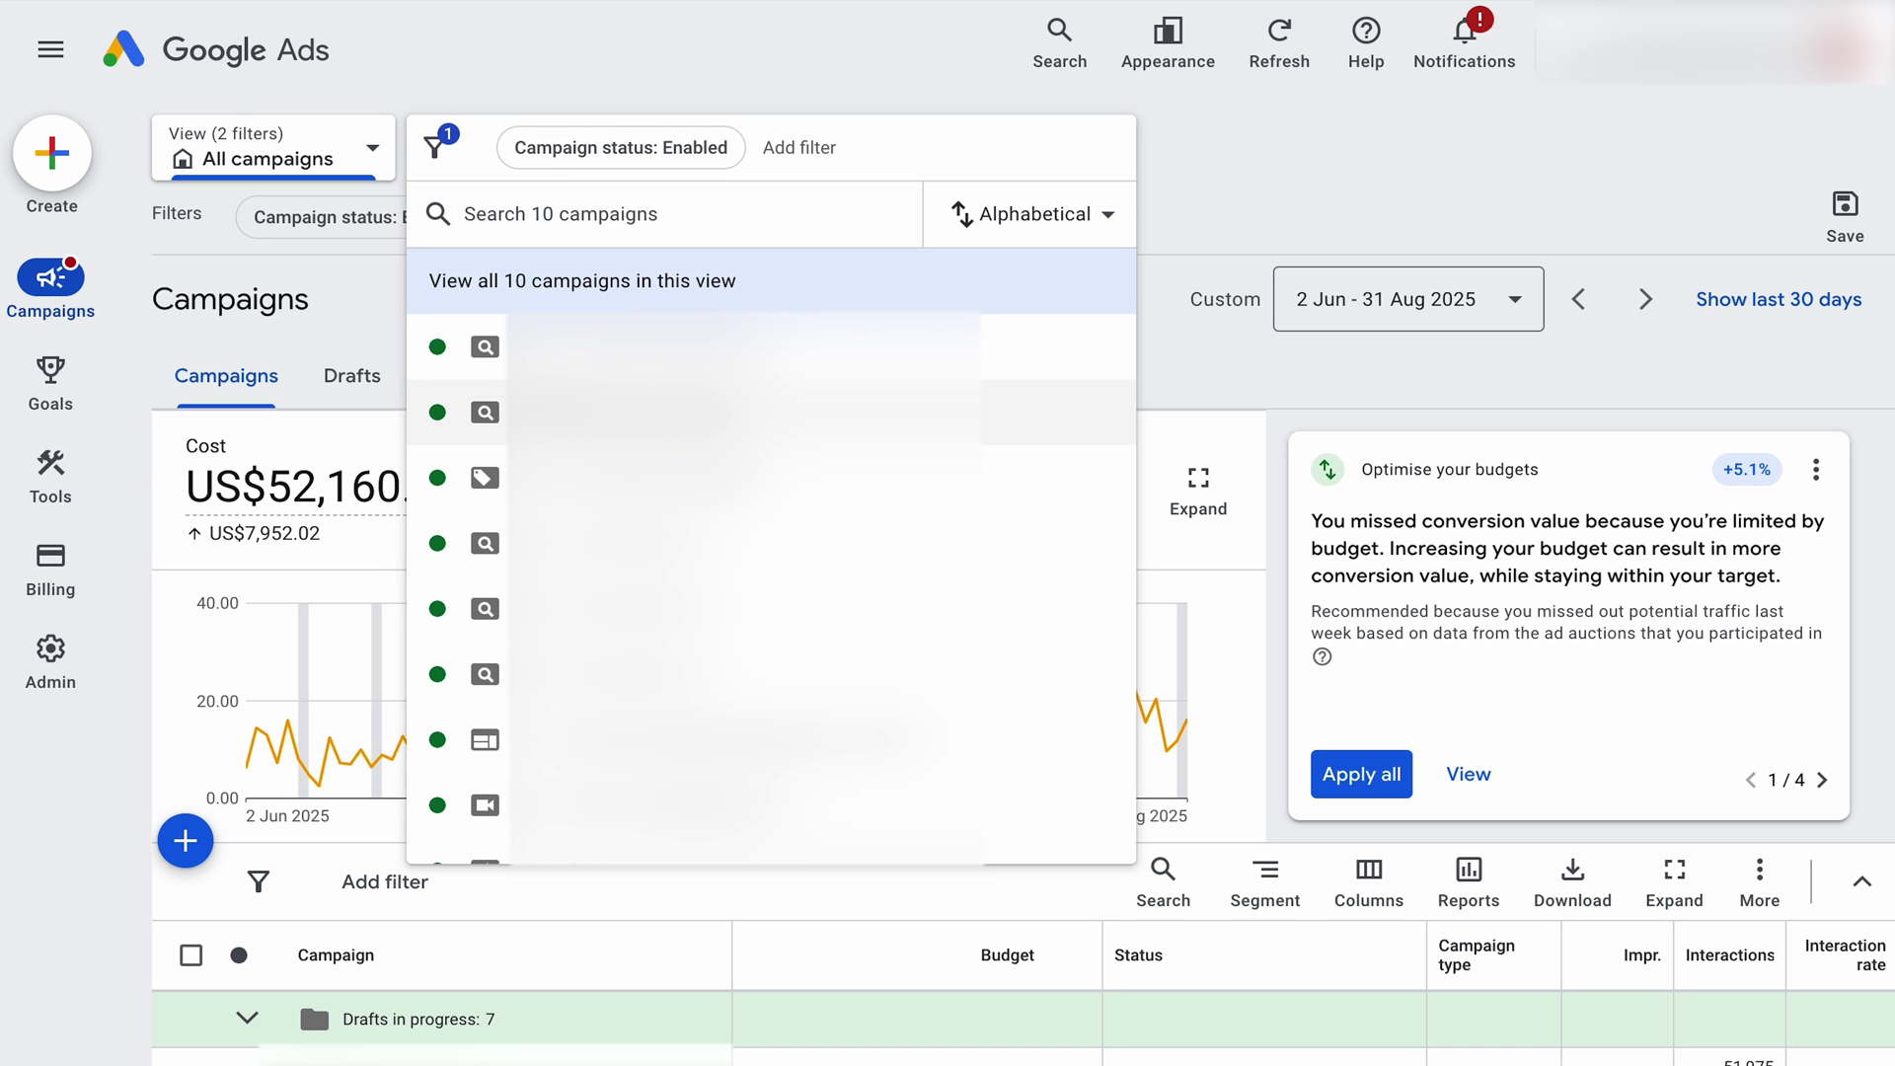
click(552, 281)
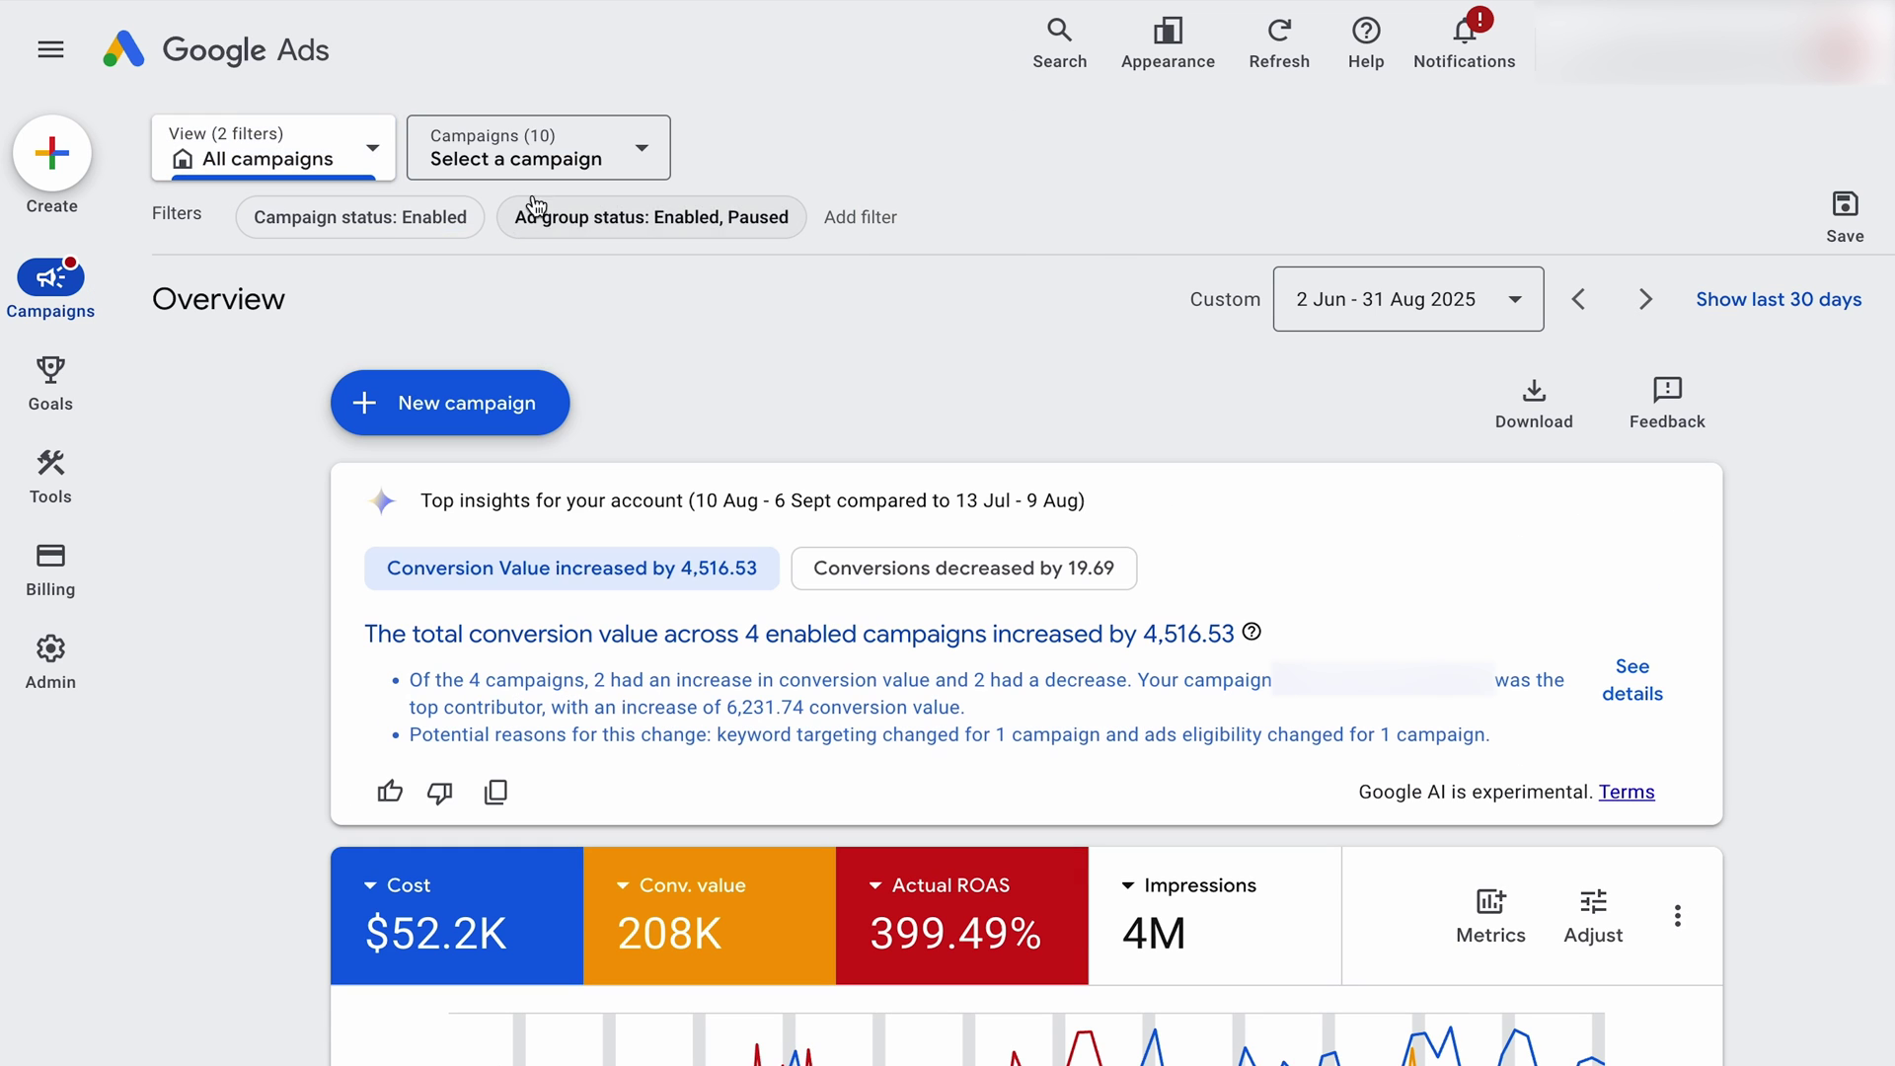
click(539, 163)
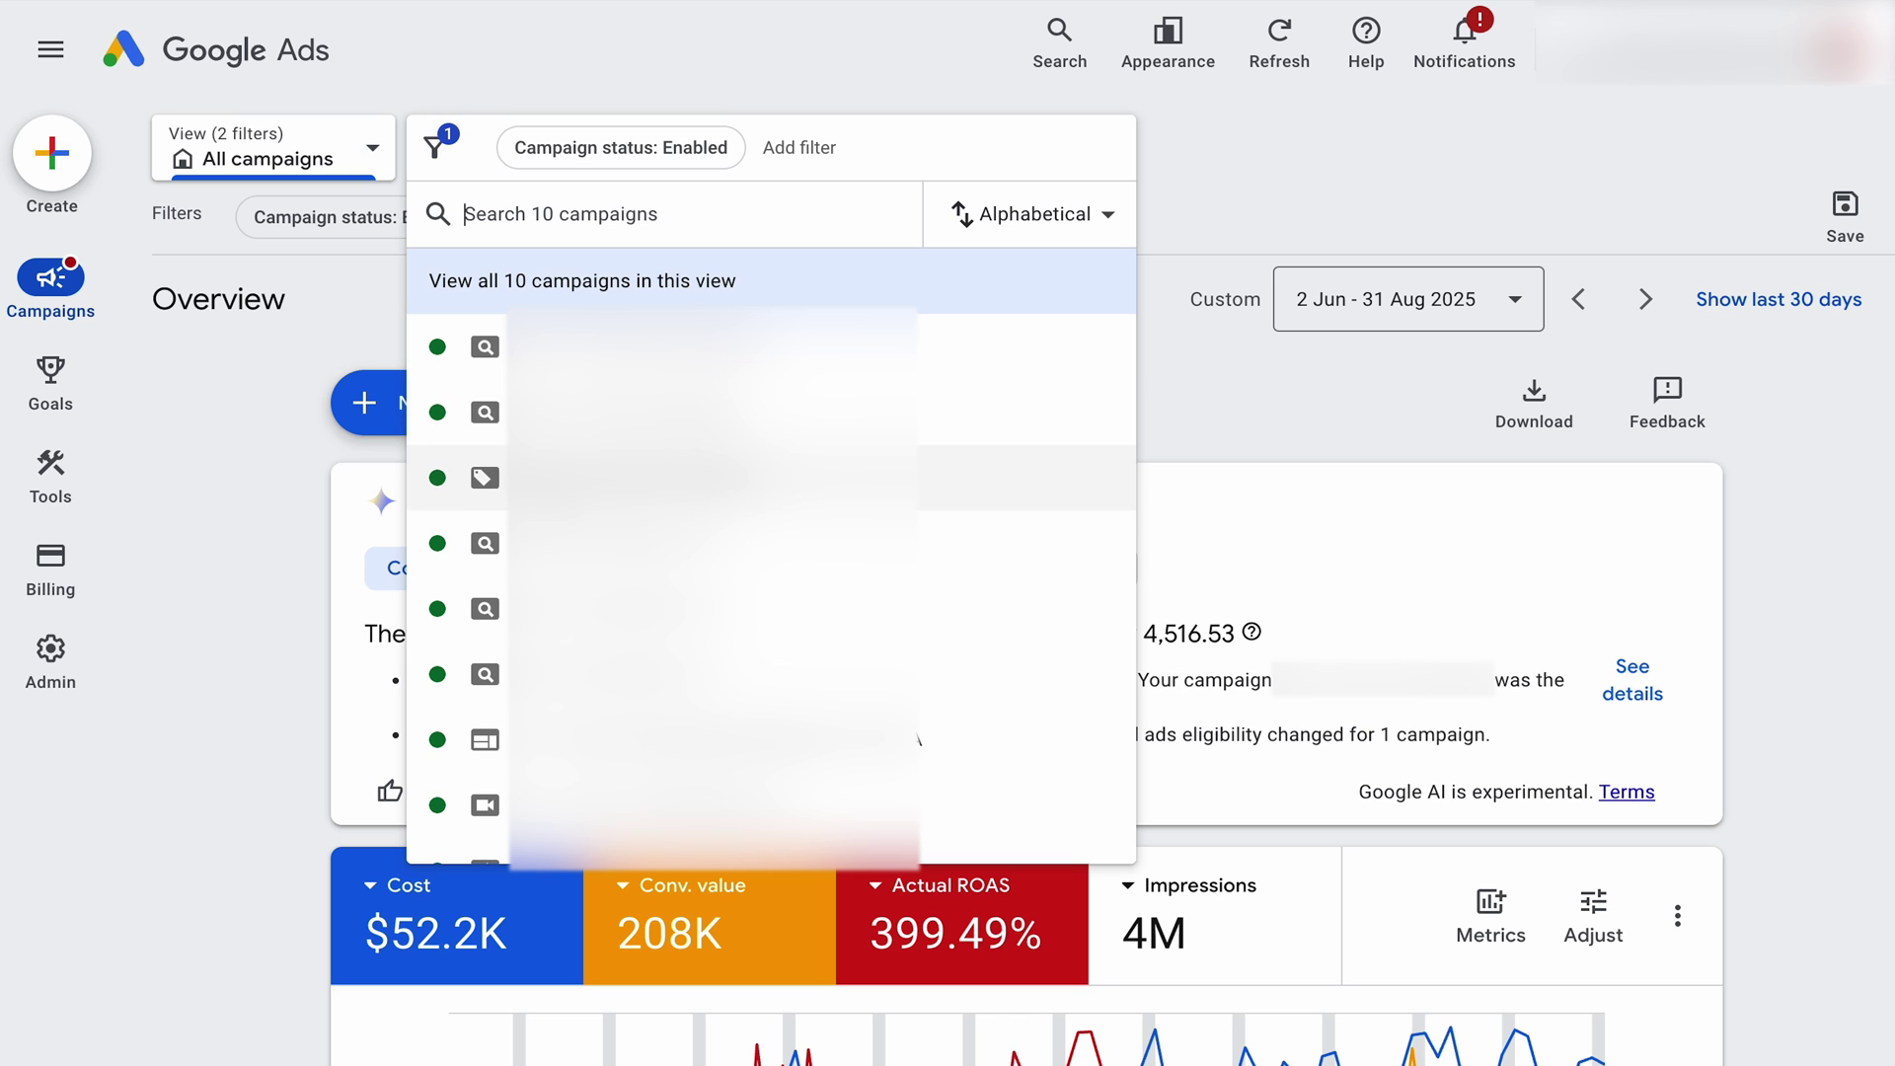
click(578, 756)
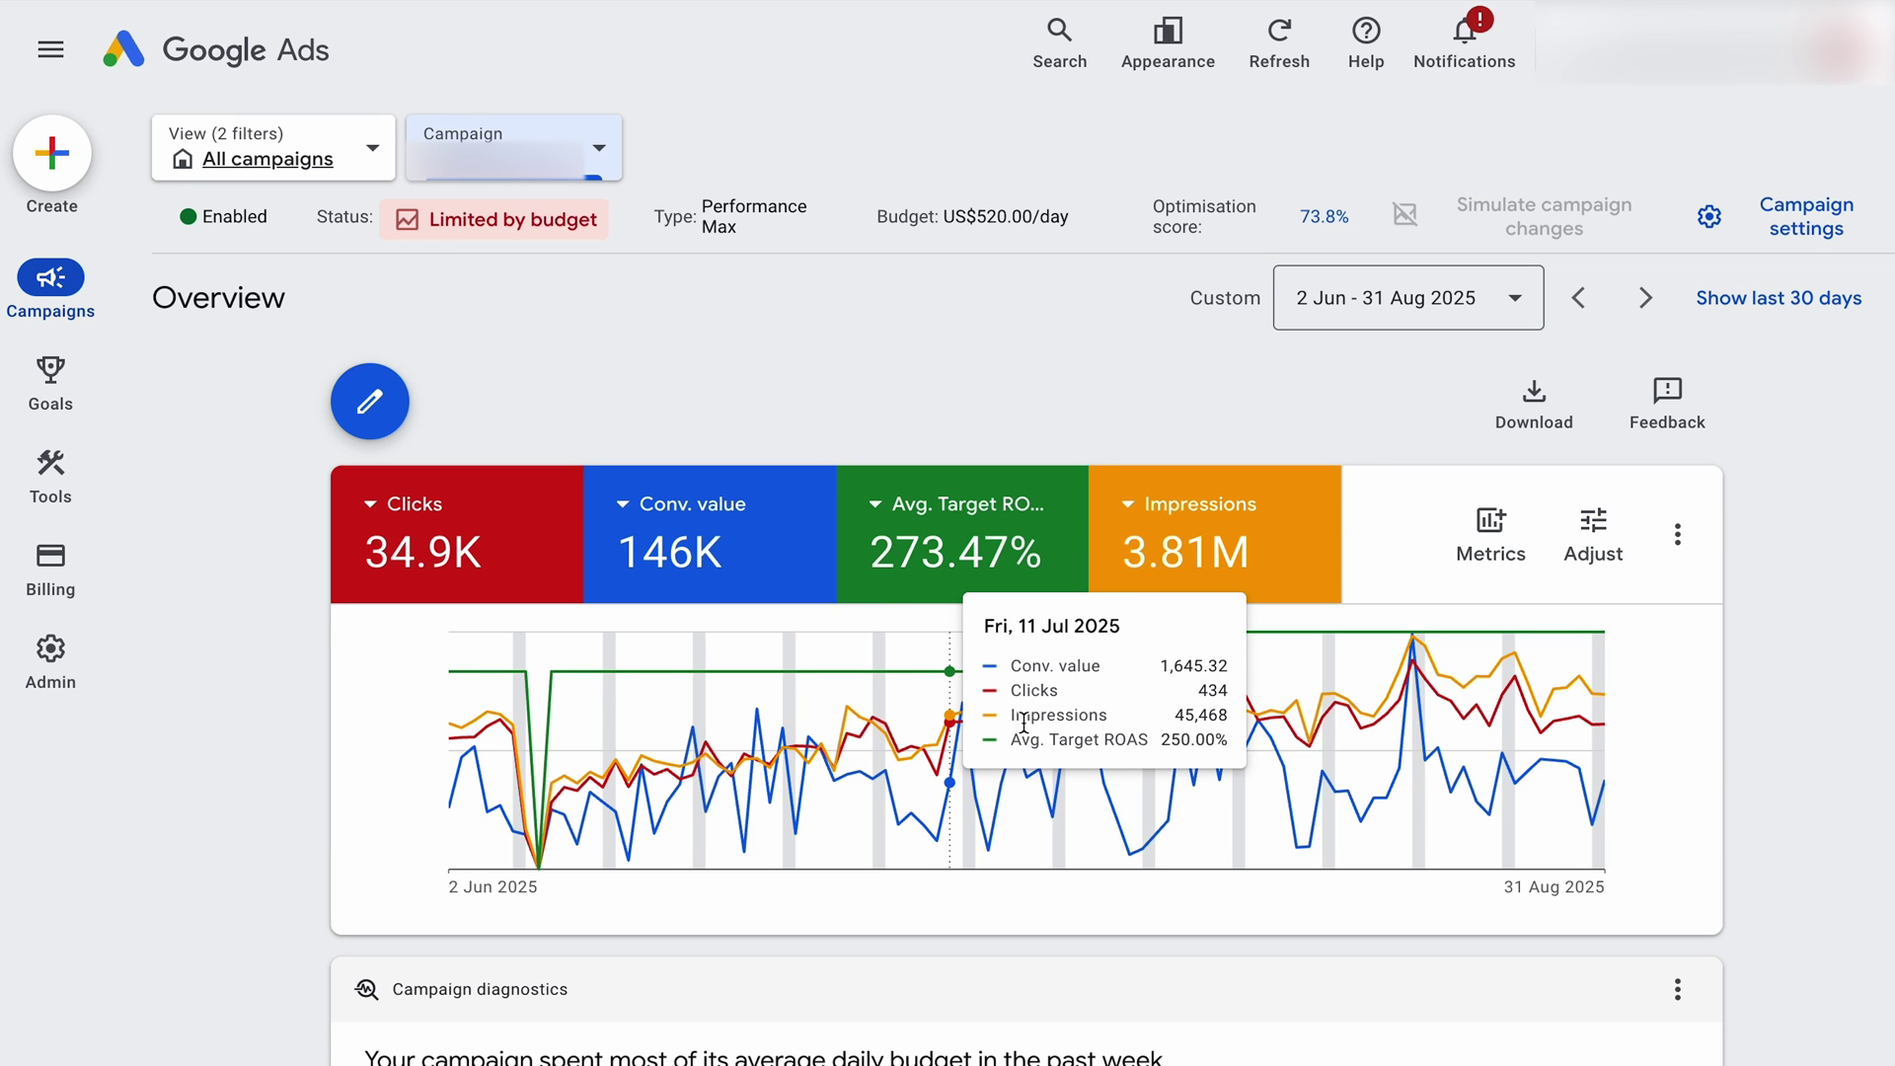
click(542, 181)
click(555, 338)
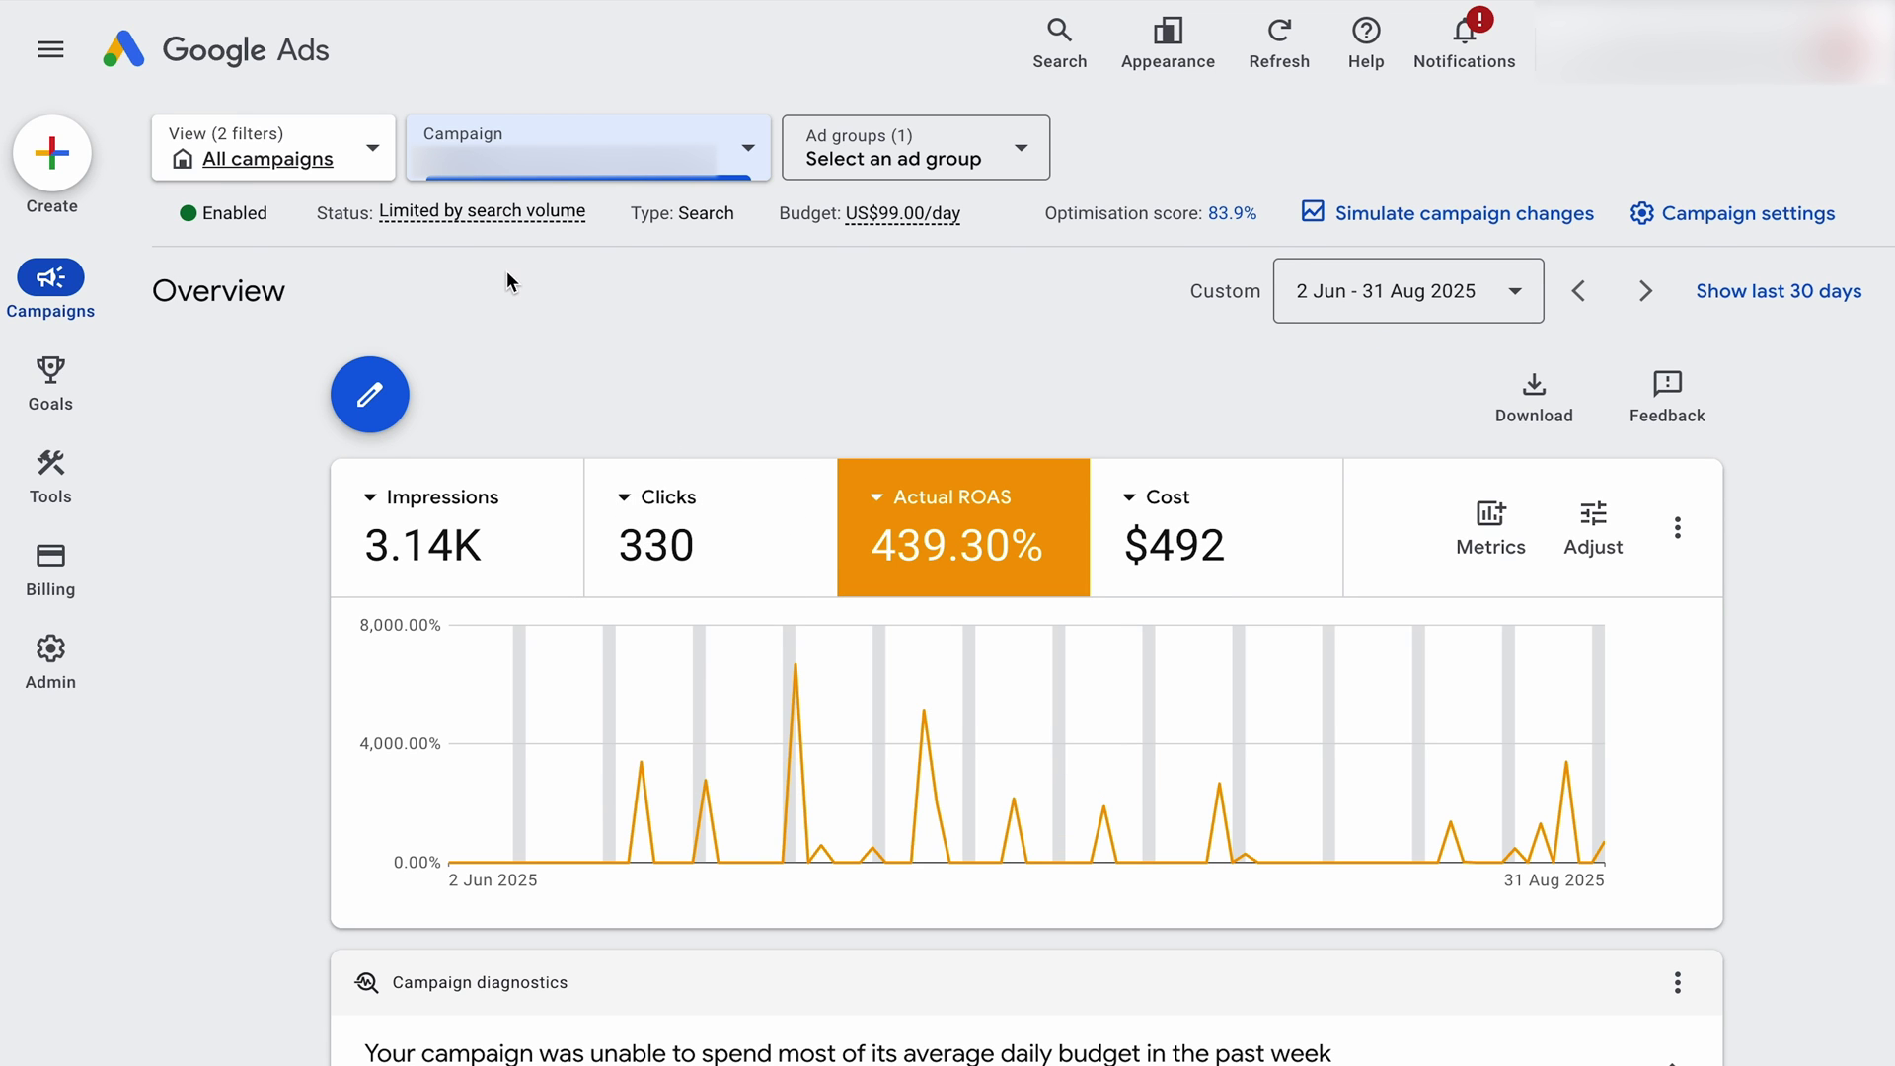
click(550, 178)
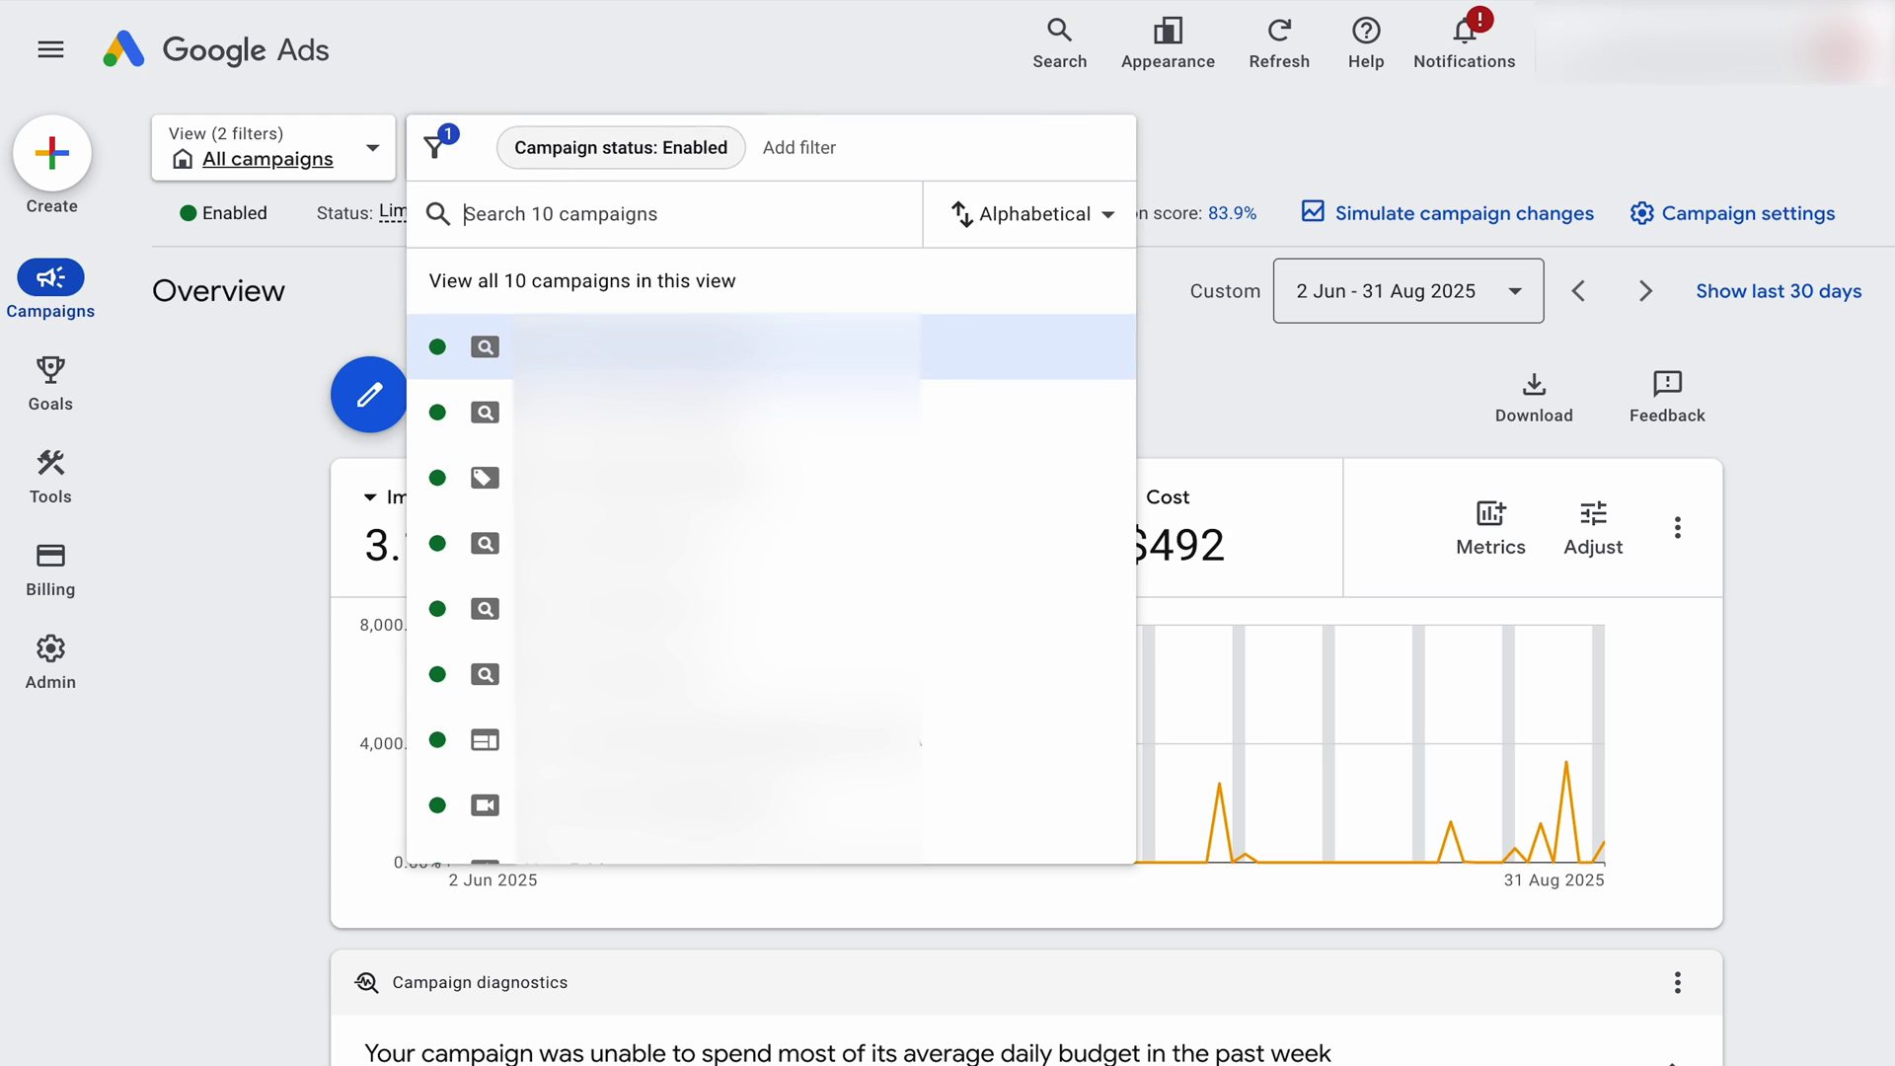
click(609, 284)
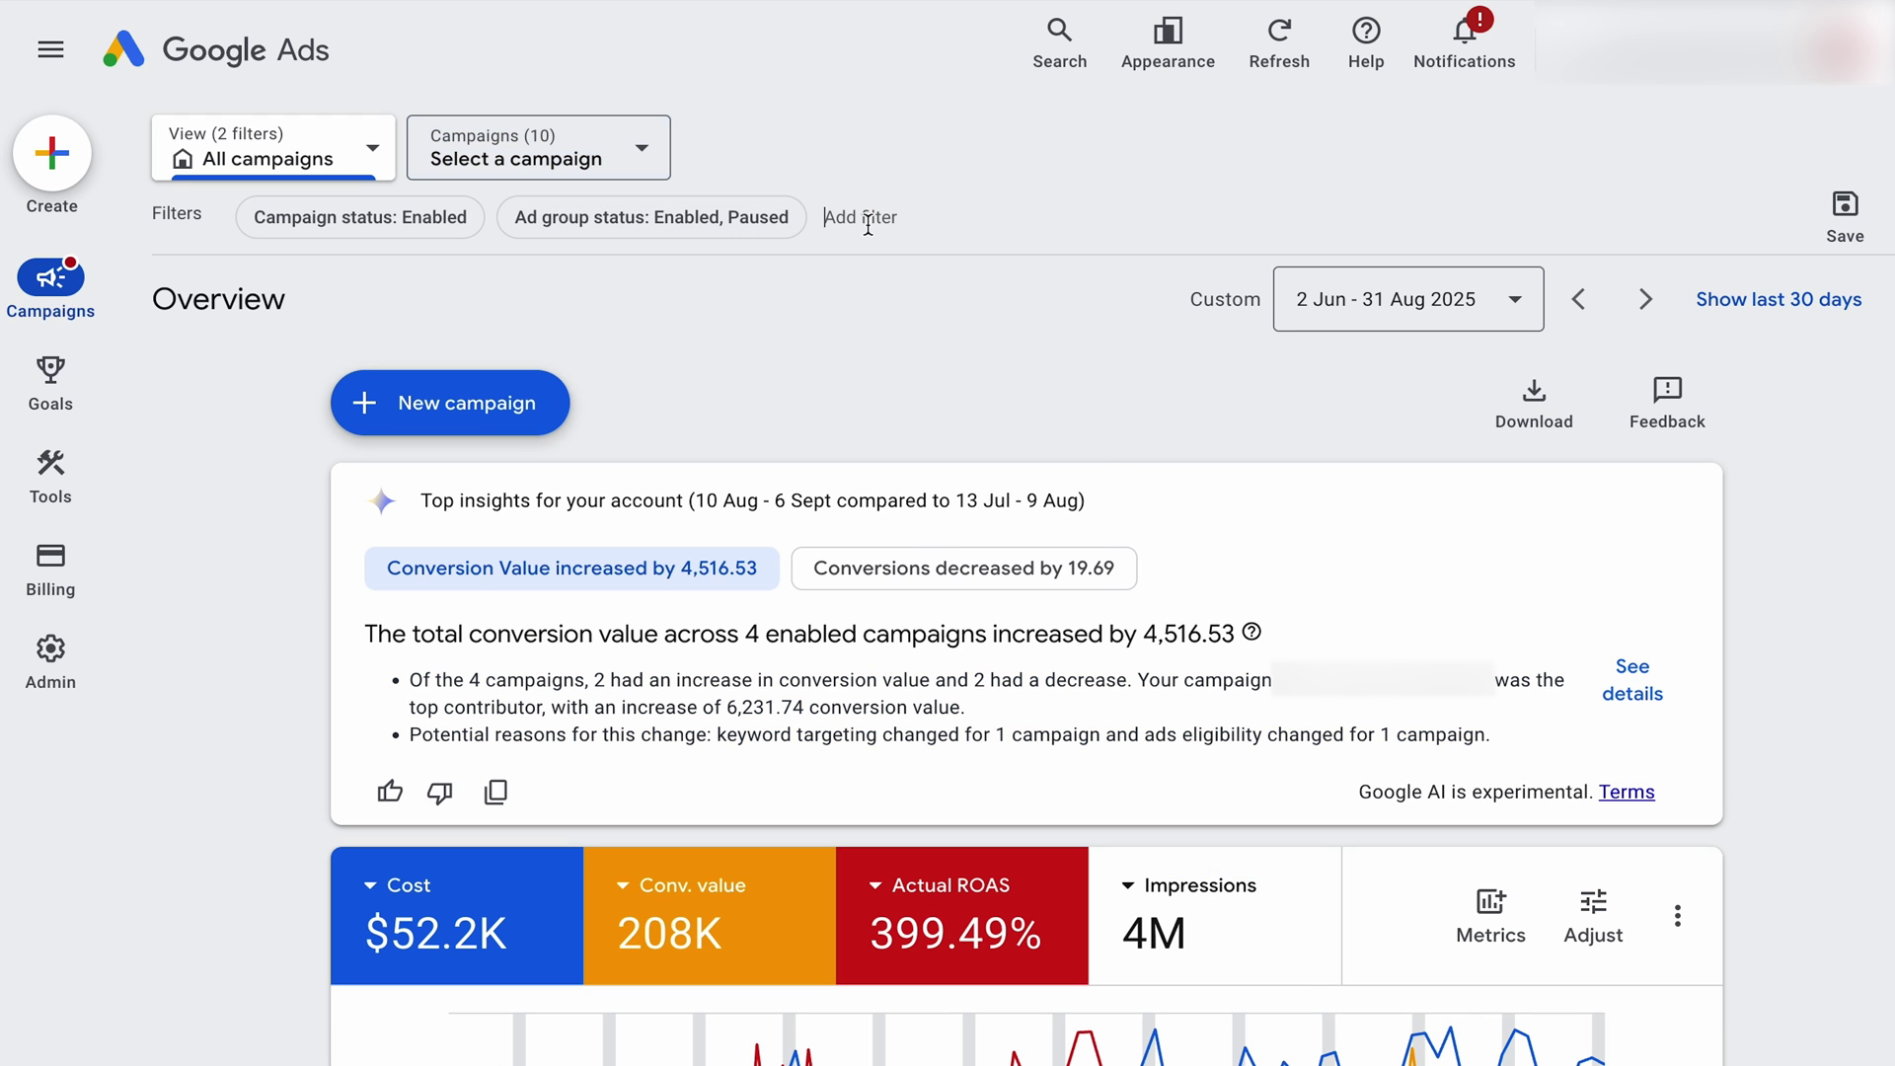
- Add a 'Campaign name does not contain brand' filter to the Overview
click(851, 218)
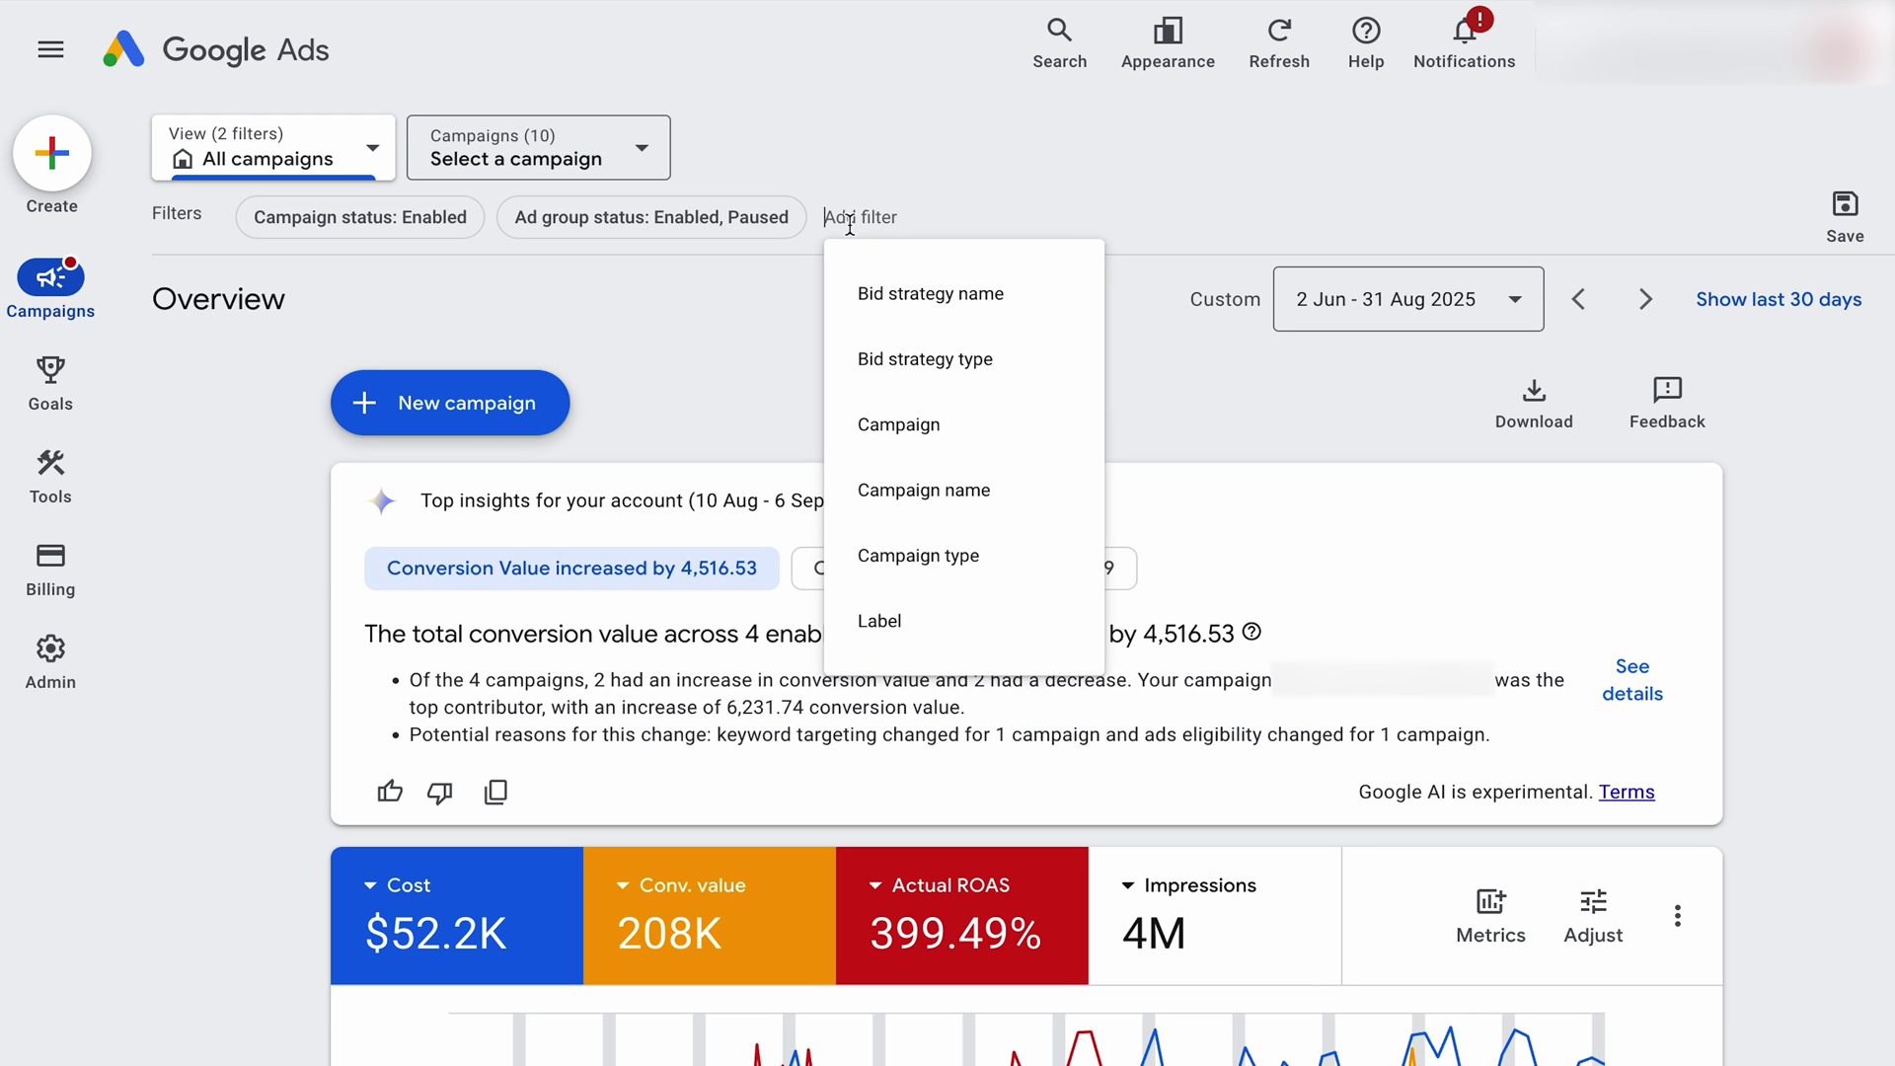
click(909, 508)
click(922, 404)
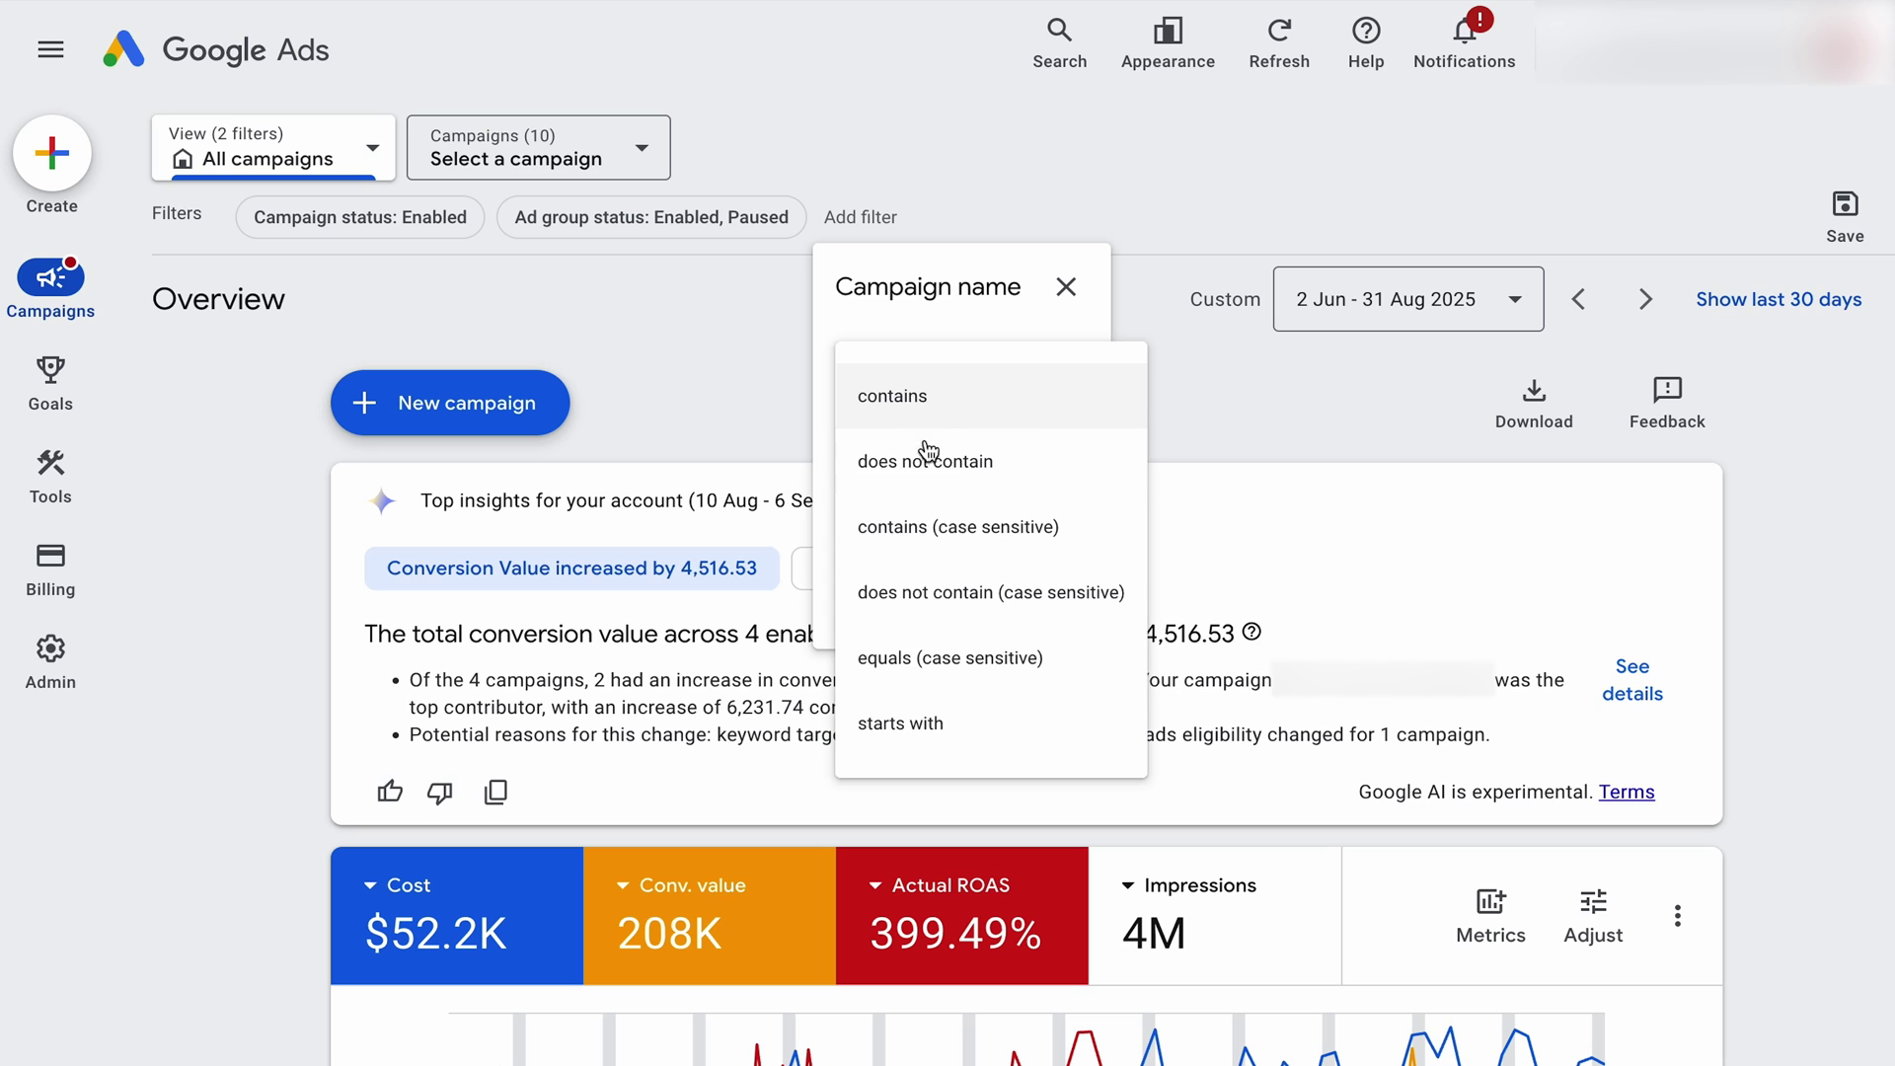
click(928, 460)
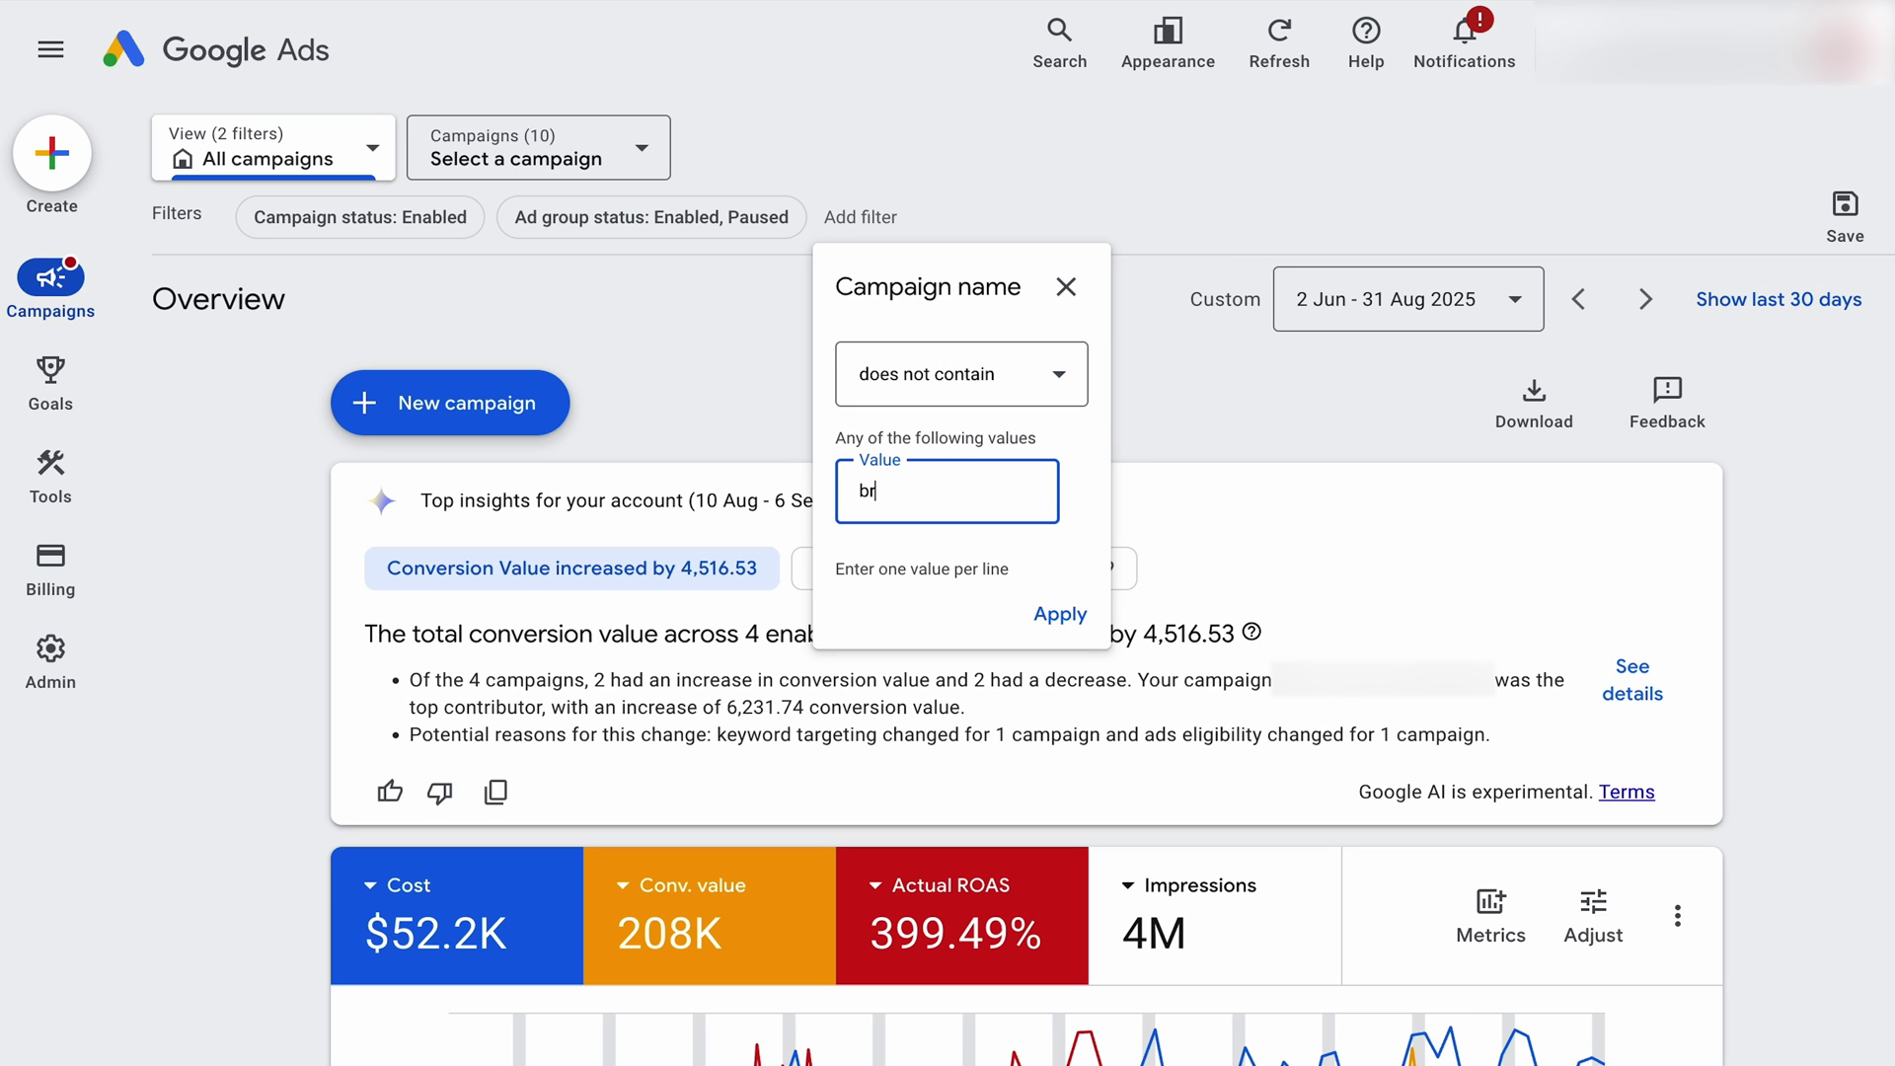
click(1057, 616)
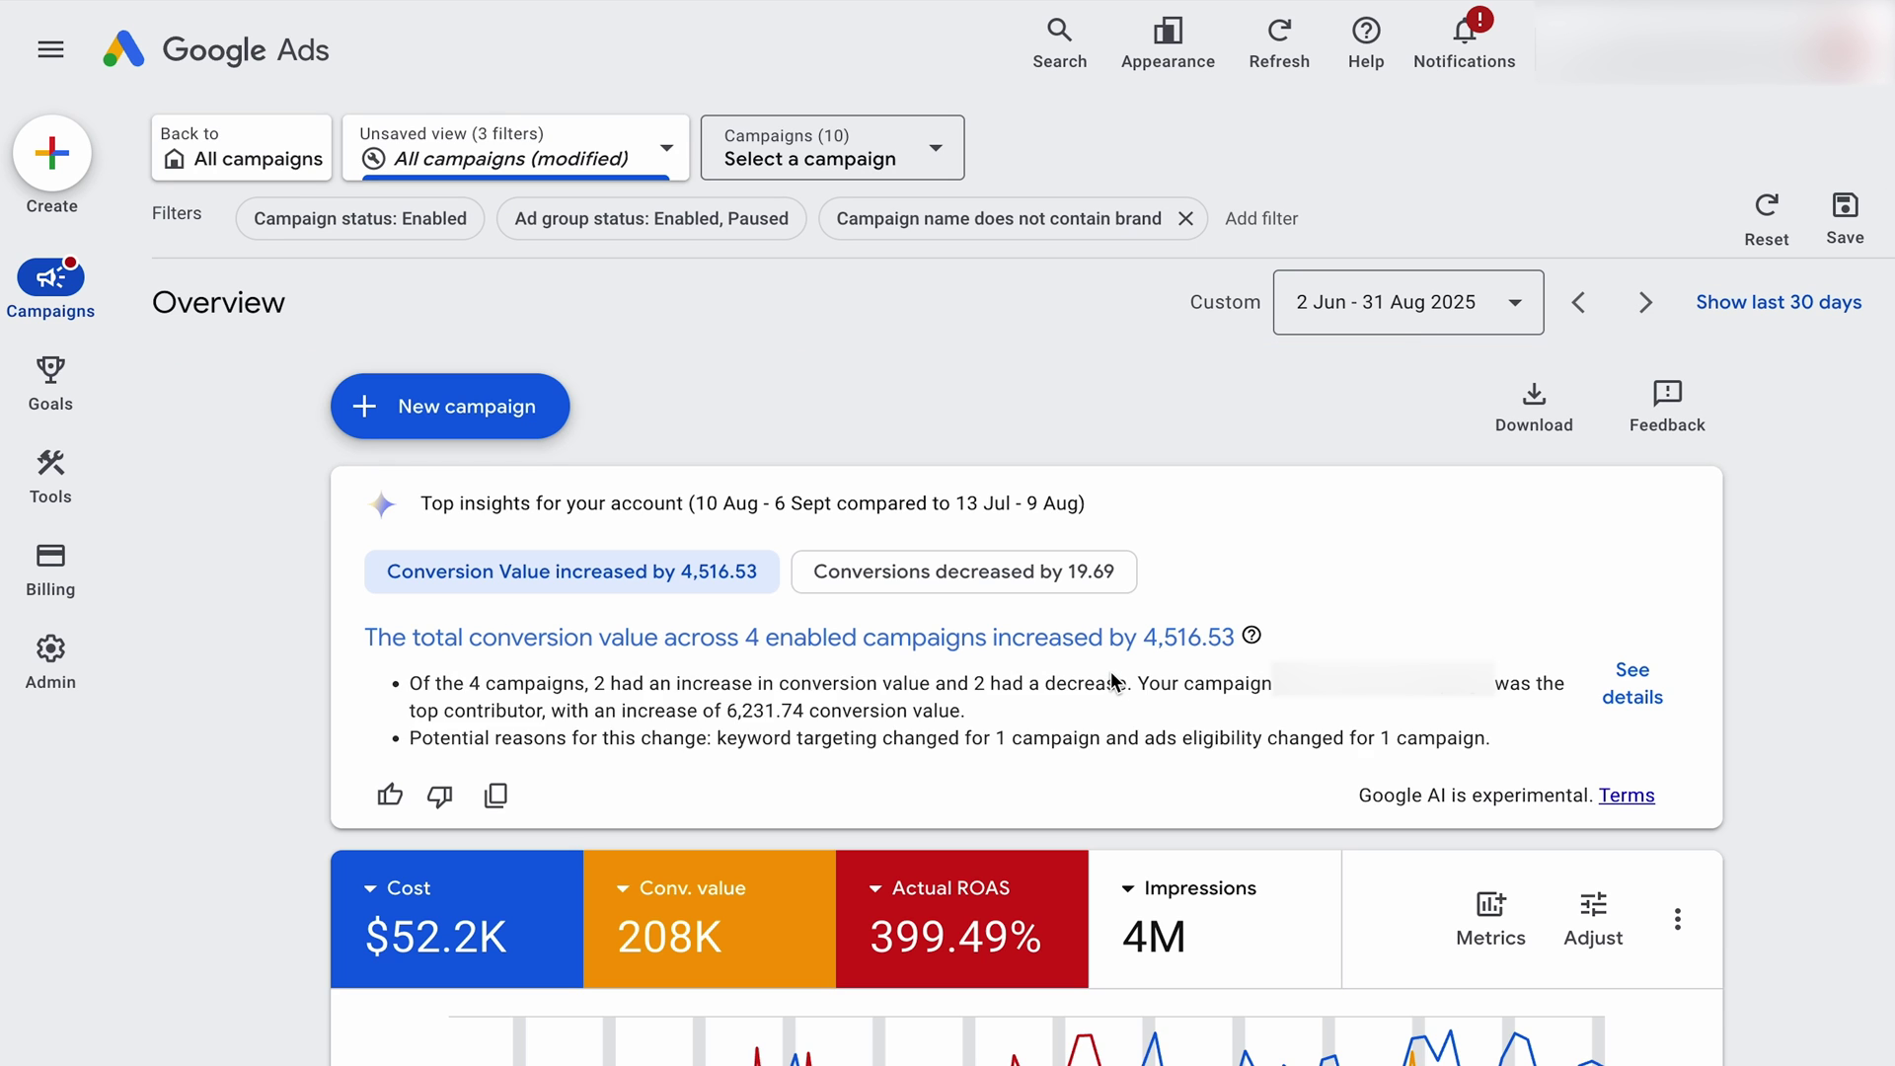
scroll(1098, 691, down, 1)
scroll(1074, 730, up, 1)
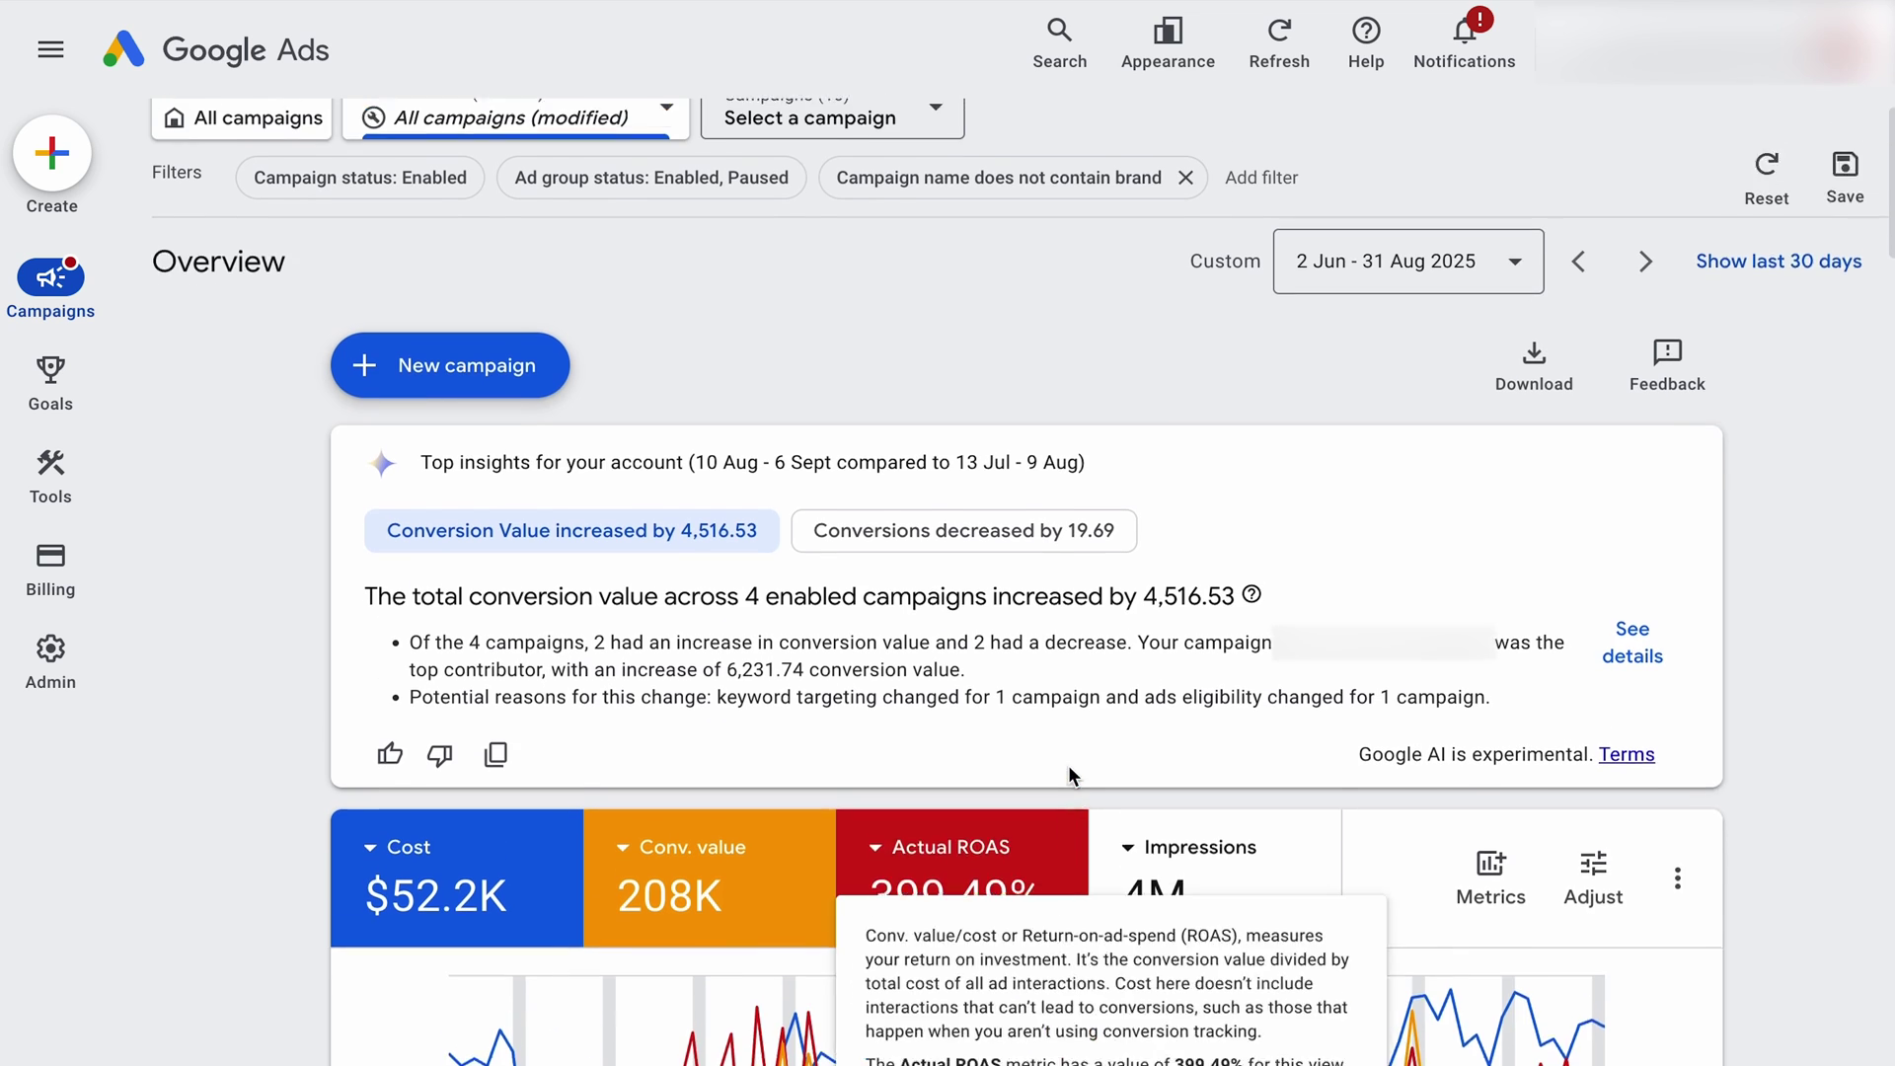
- Remove the campaign-name filter and show the Campaigns list for 2 Jun – 31 Aug 2025
click(1187, 219)
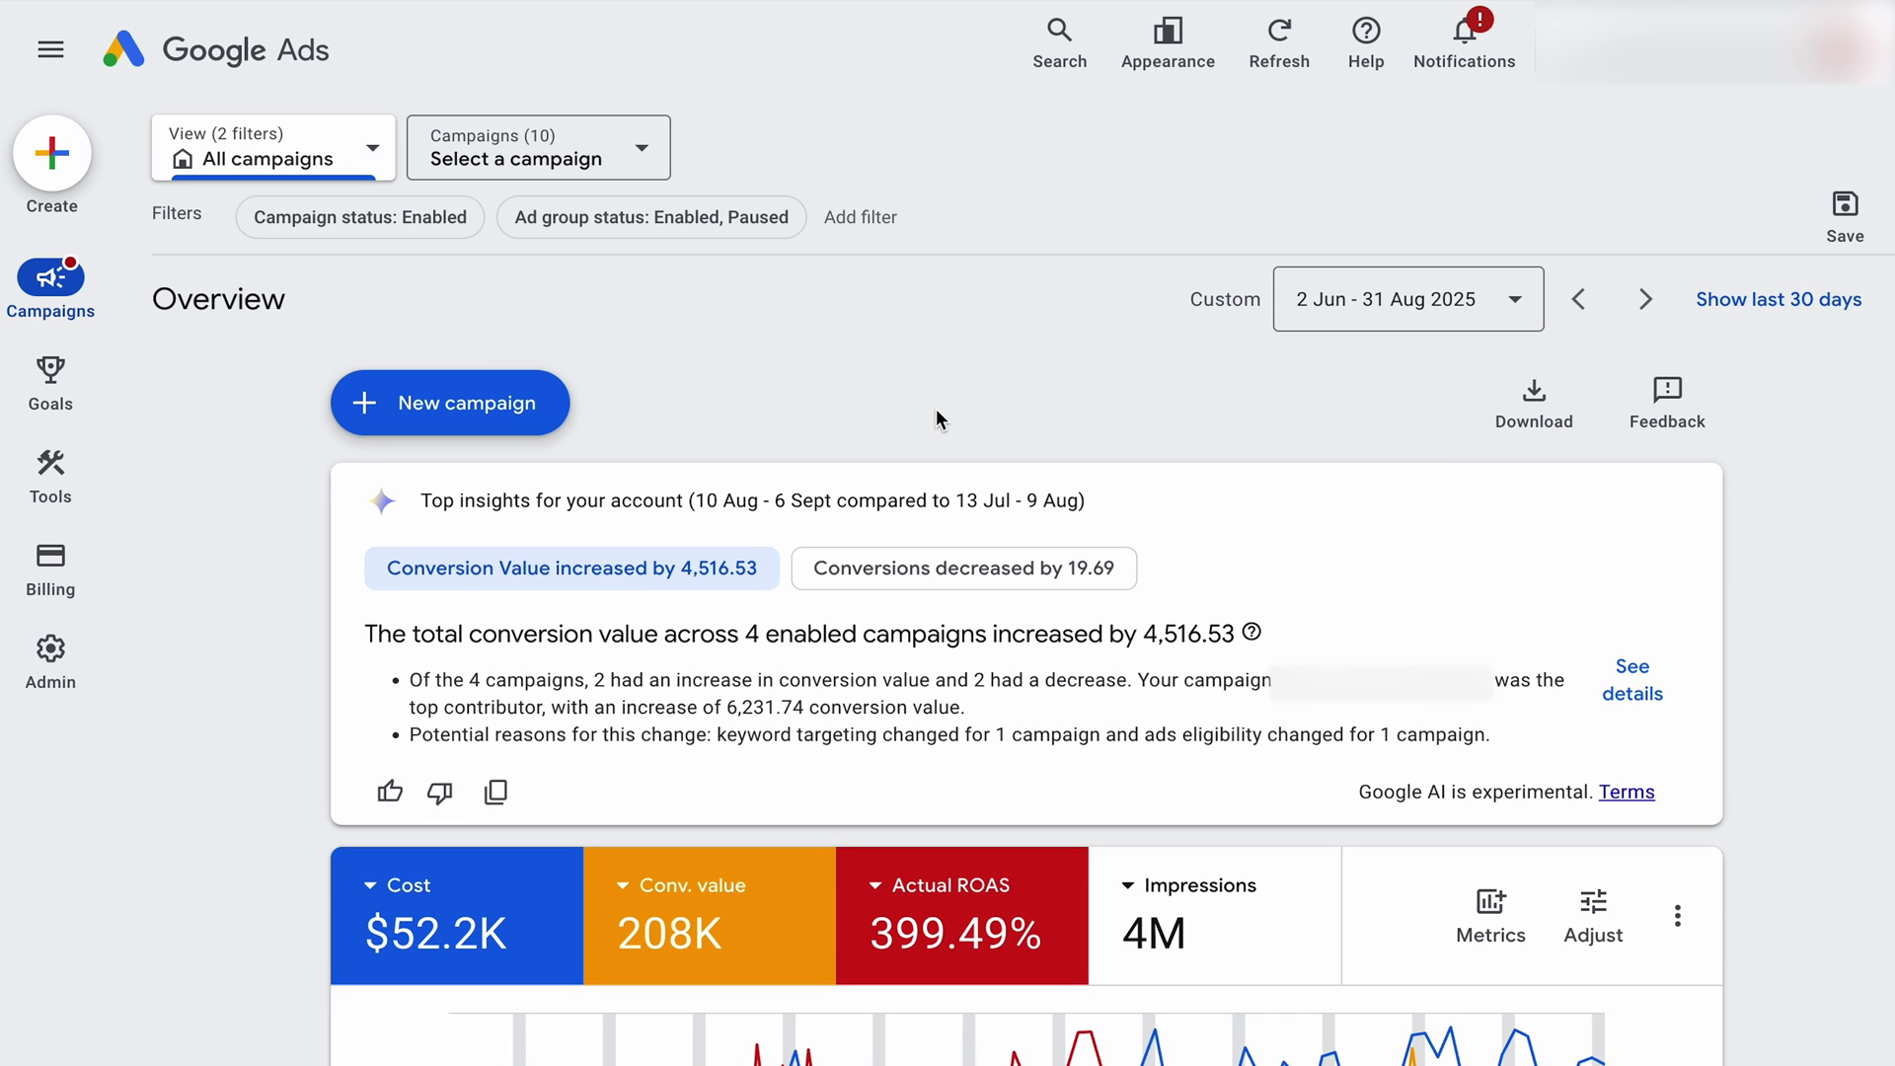
mouse_move(12, 391)
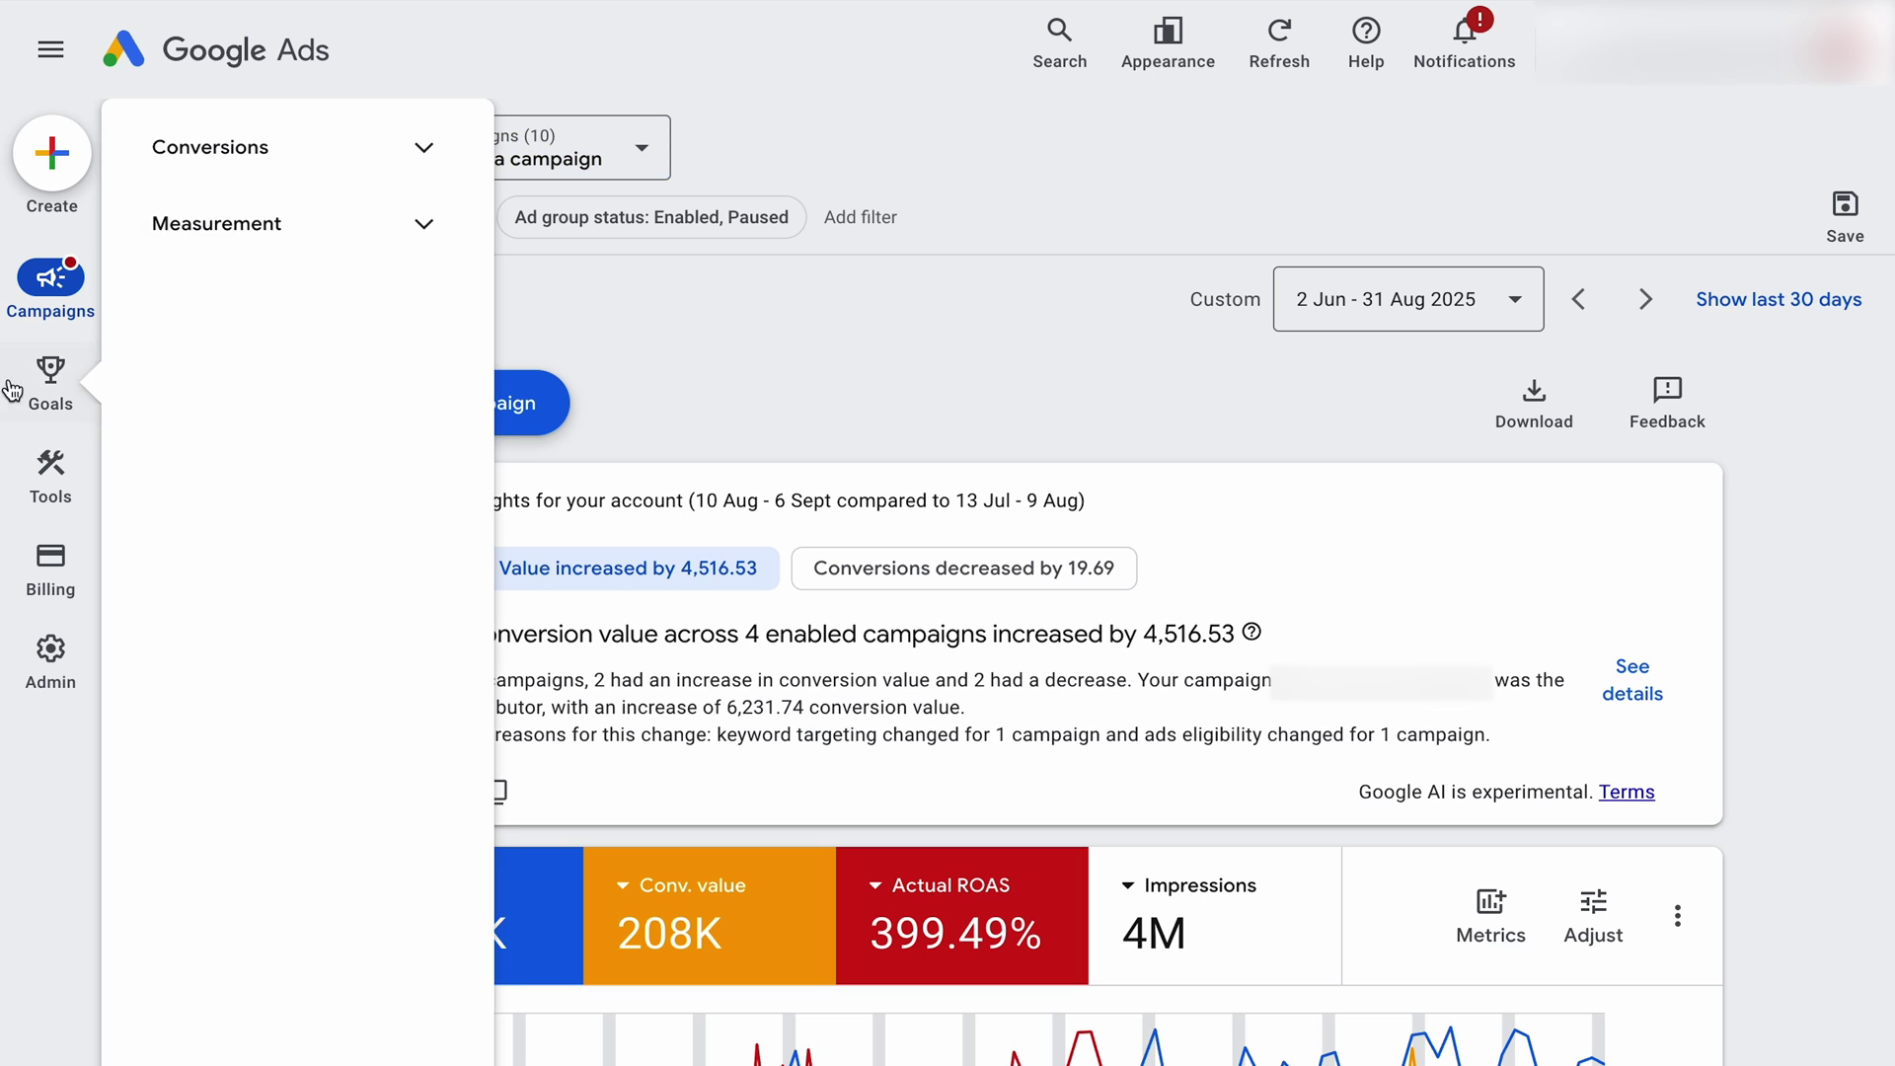
mouse_move(62, 278)
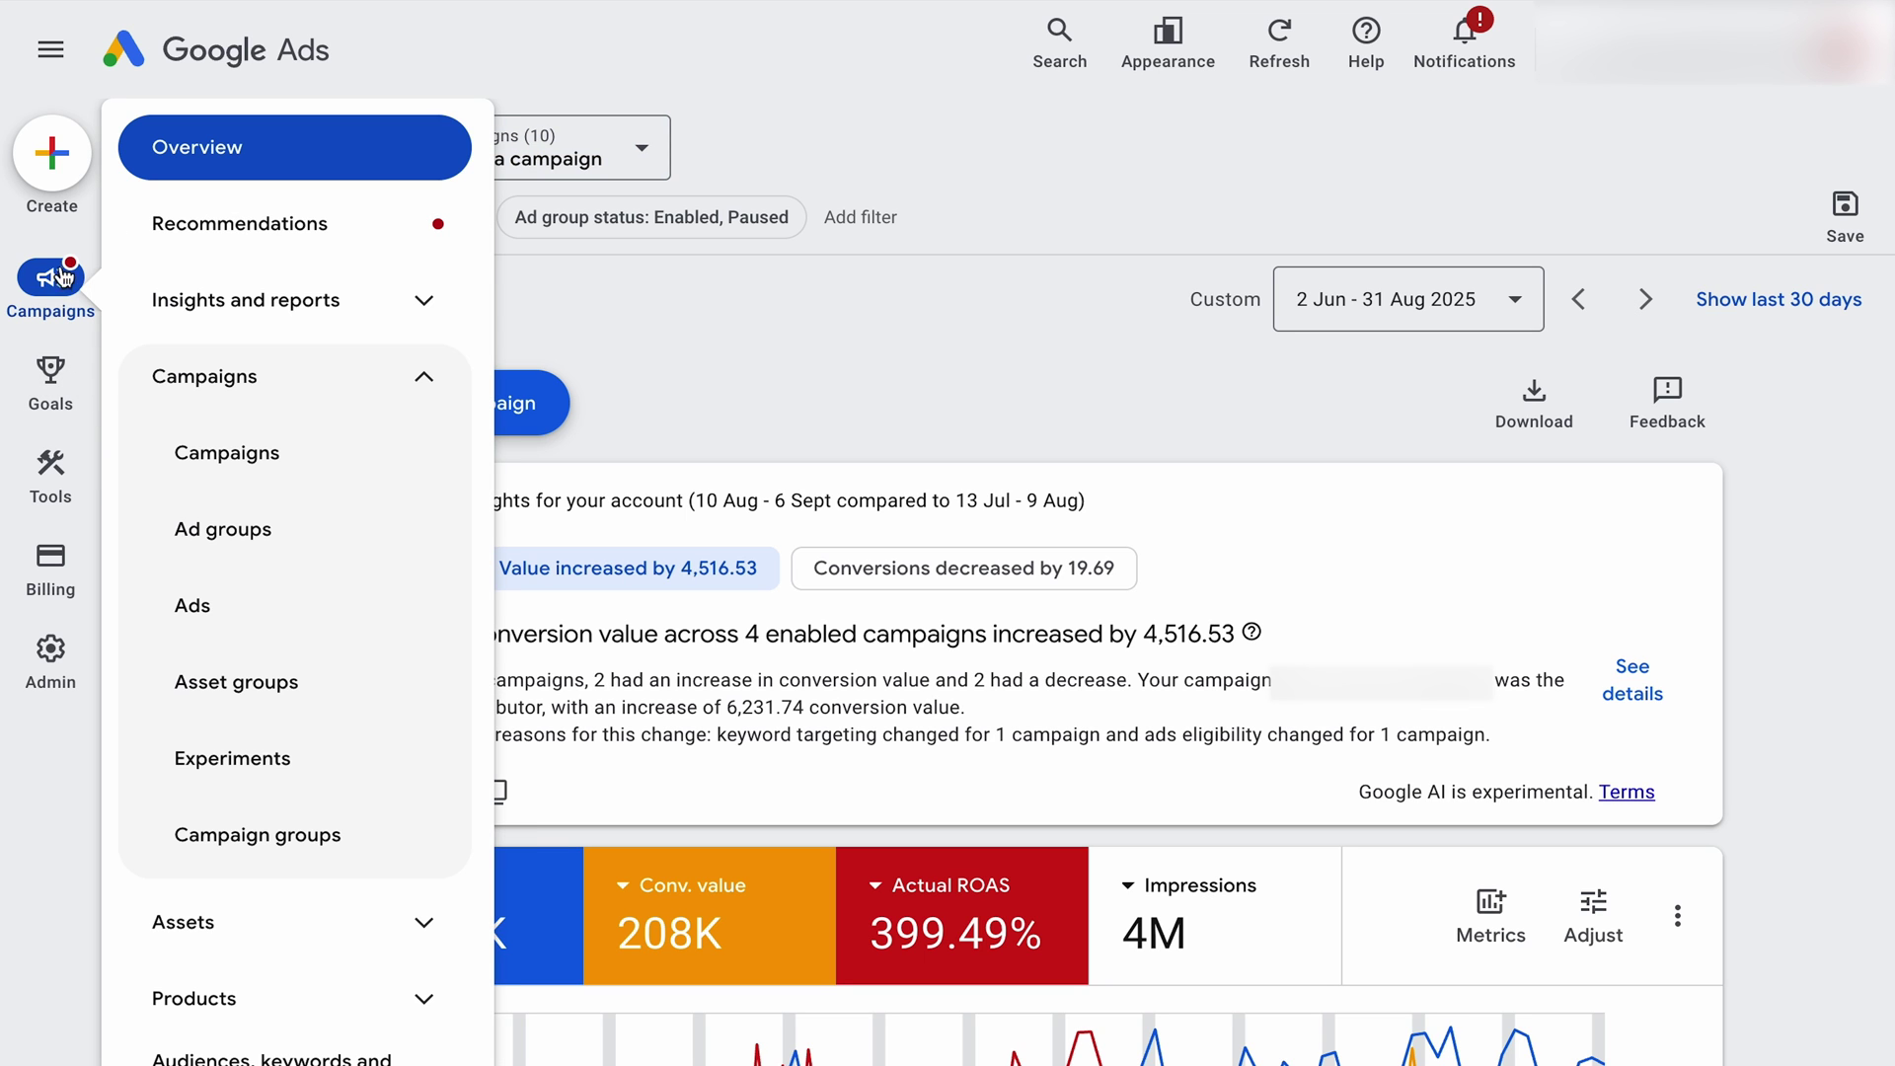
click(267, 456)
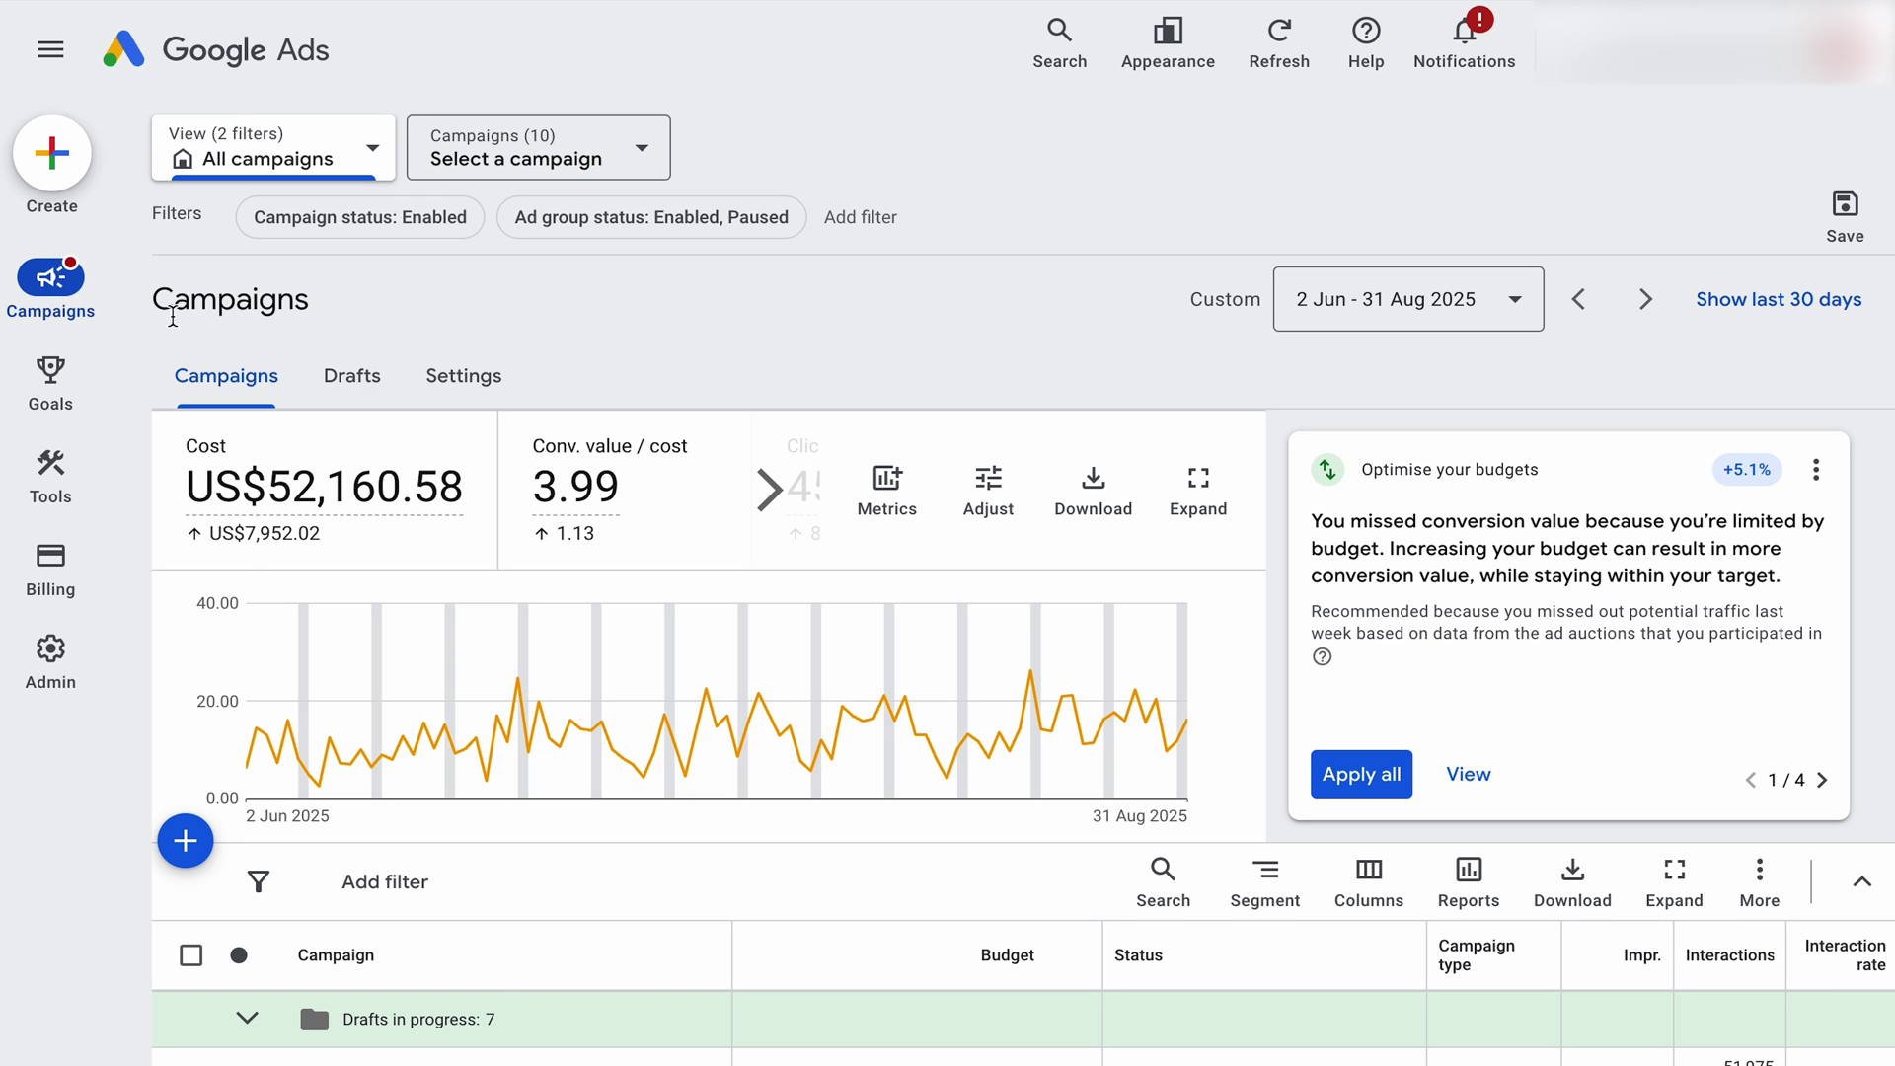
mouse_move(78, 292)
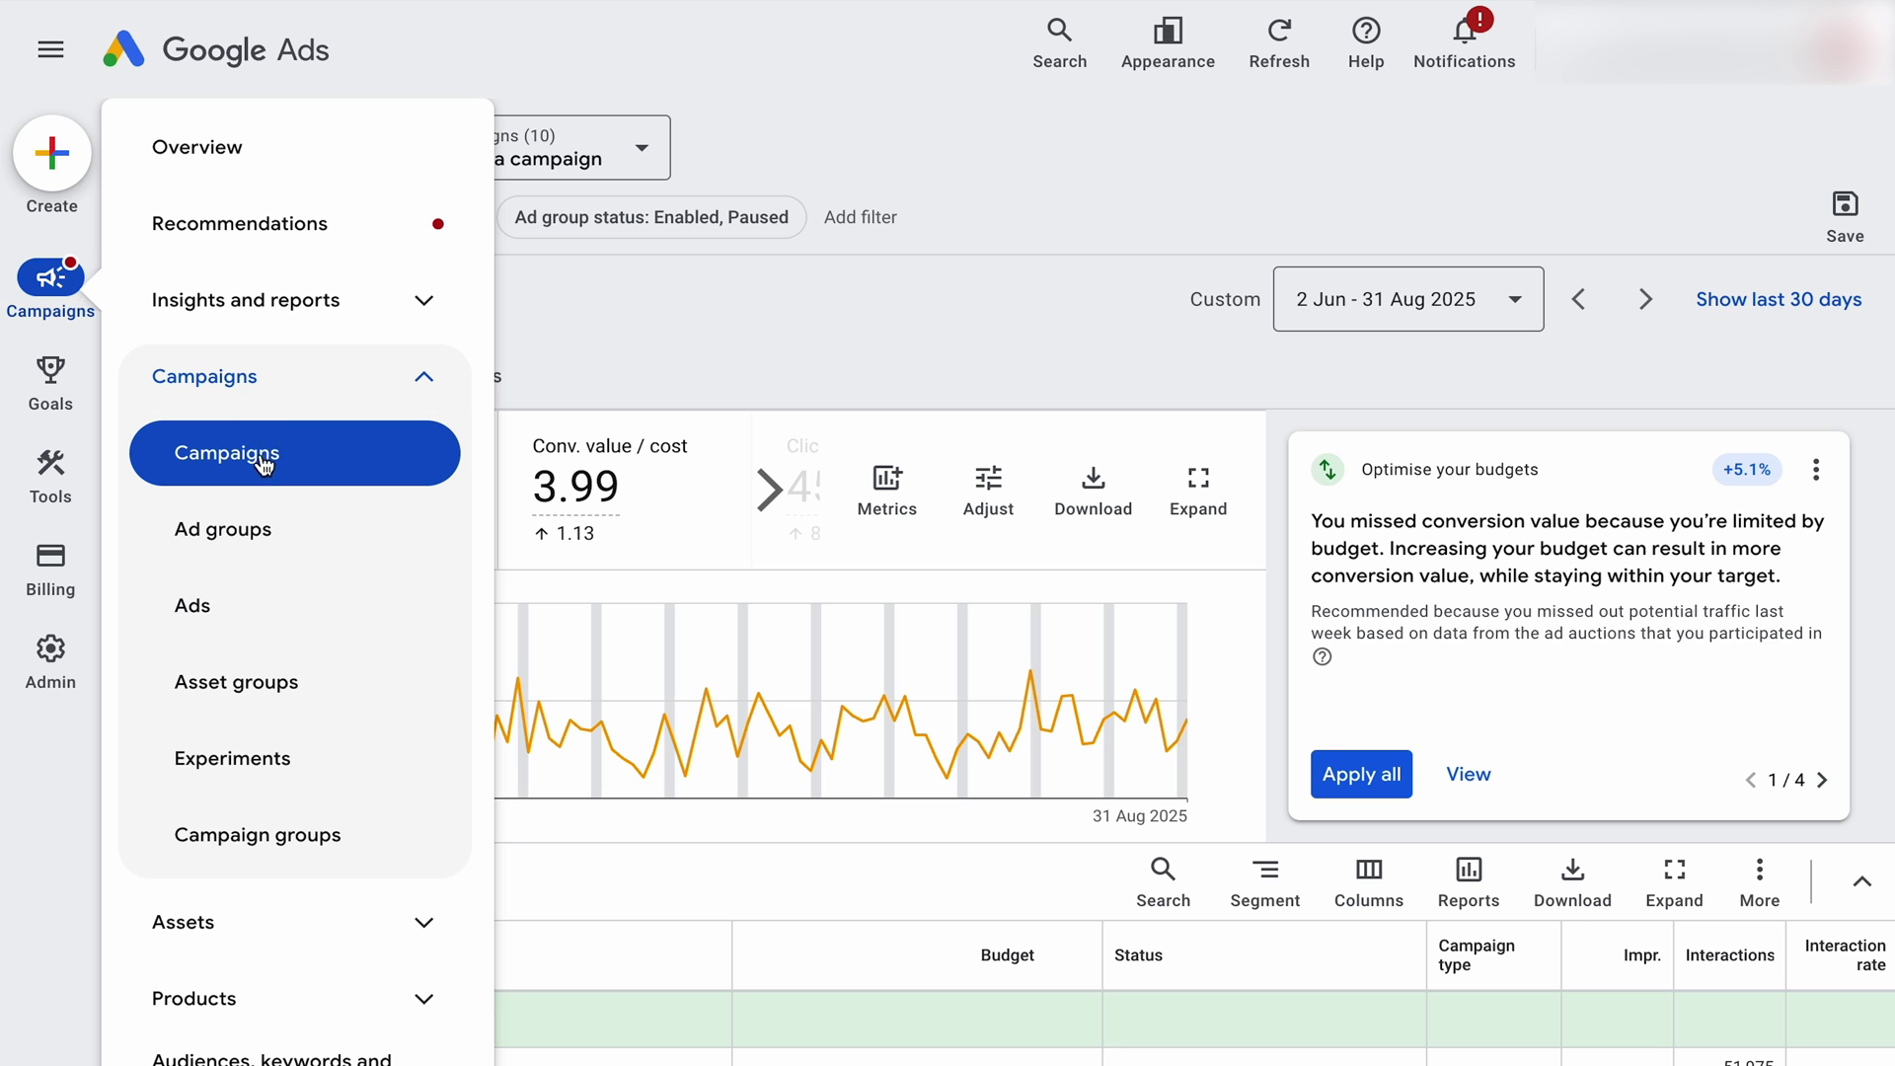
scroll(532, 774, down, 3)
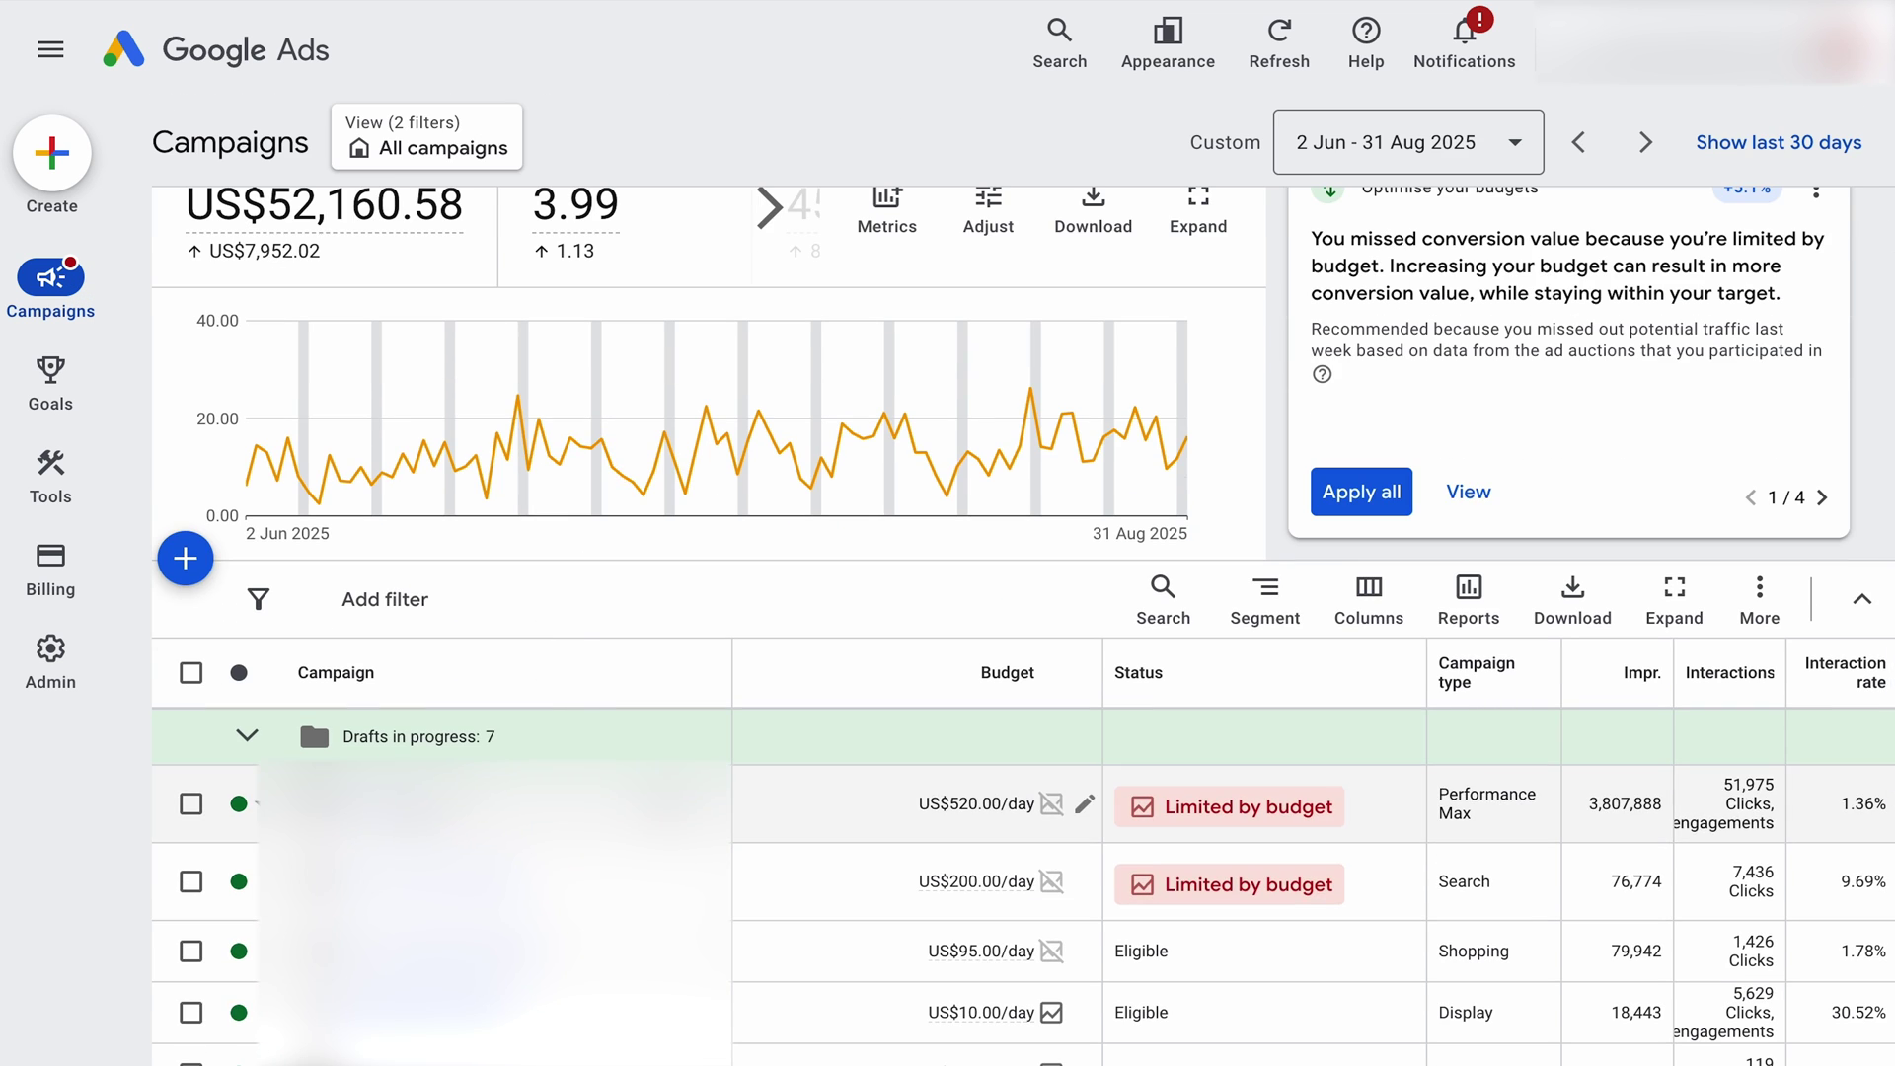
- Open the Performance Max campaign, pin the side menu, then return to all campaigns
click(418, 804)
click(57, 61)
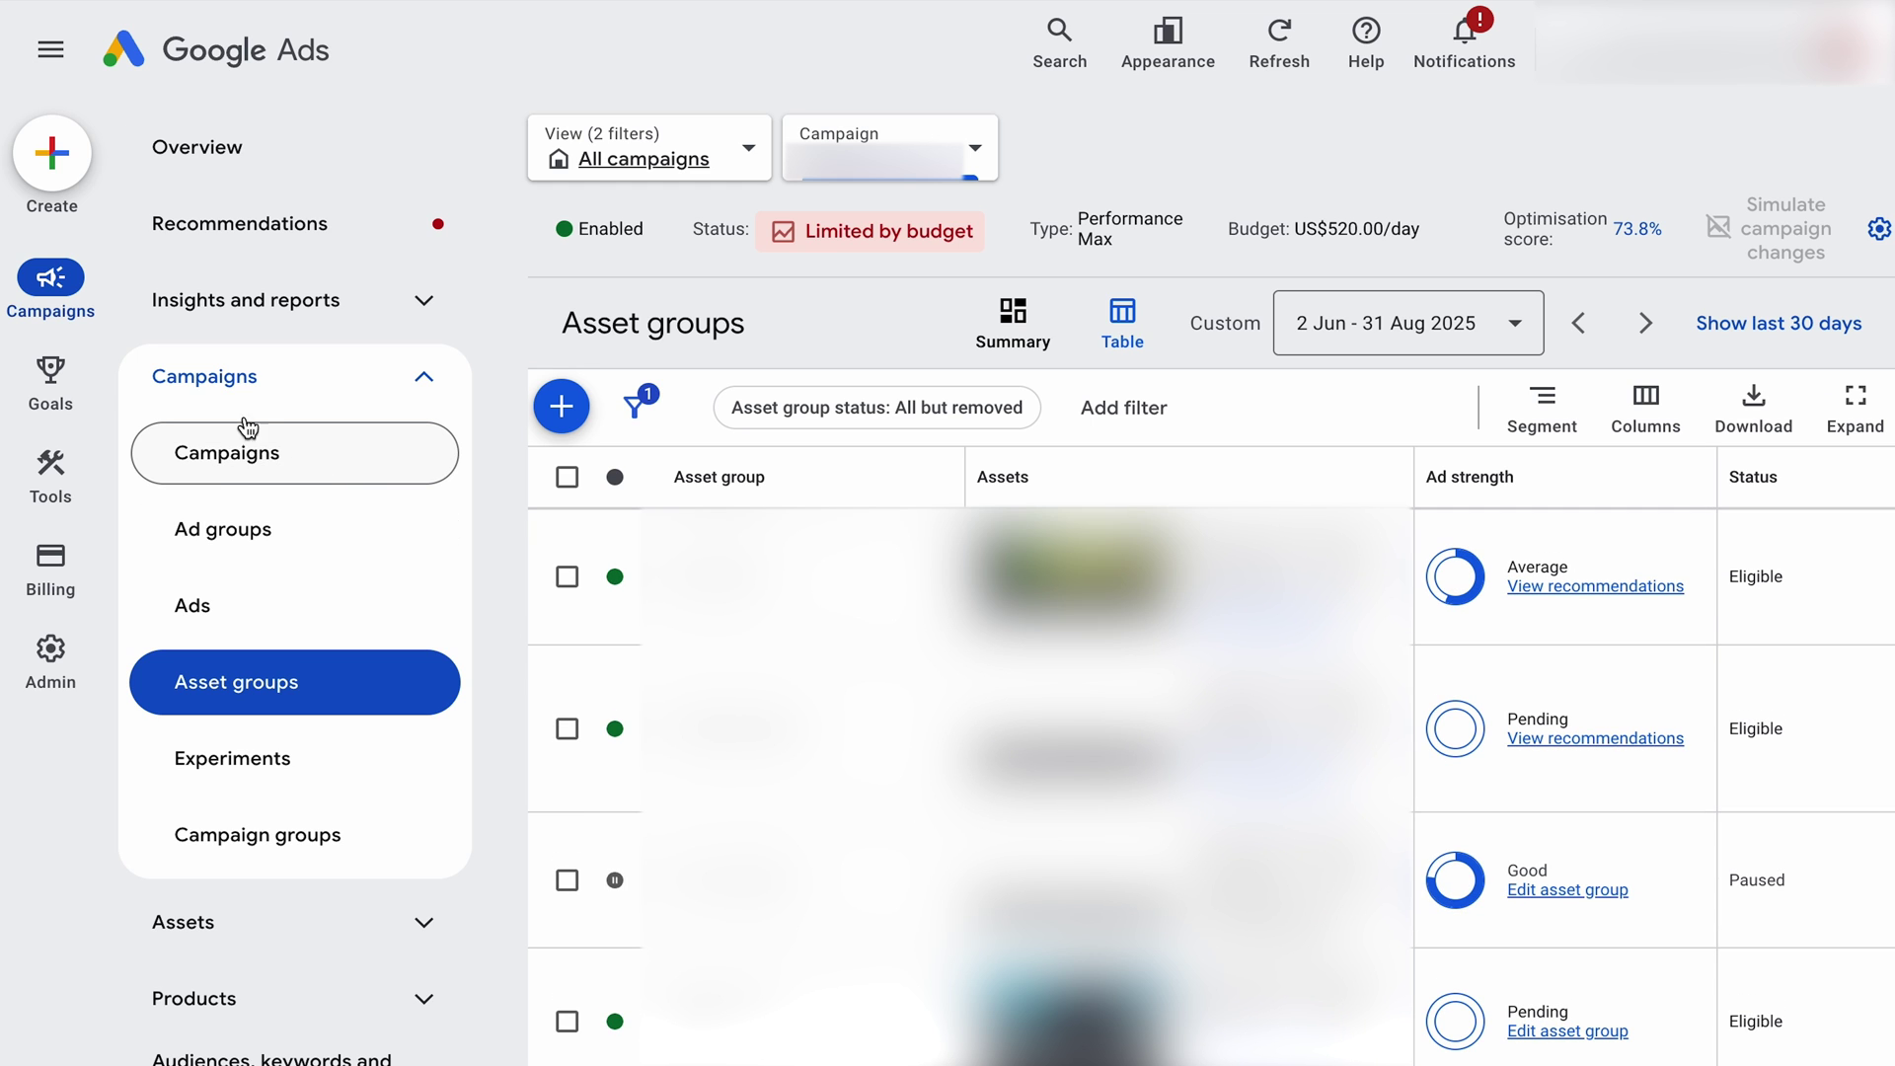
click(269, 456)
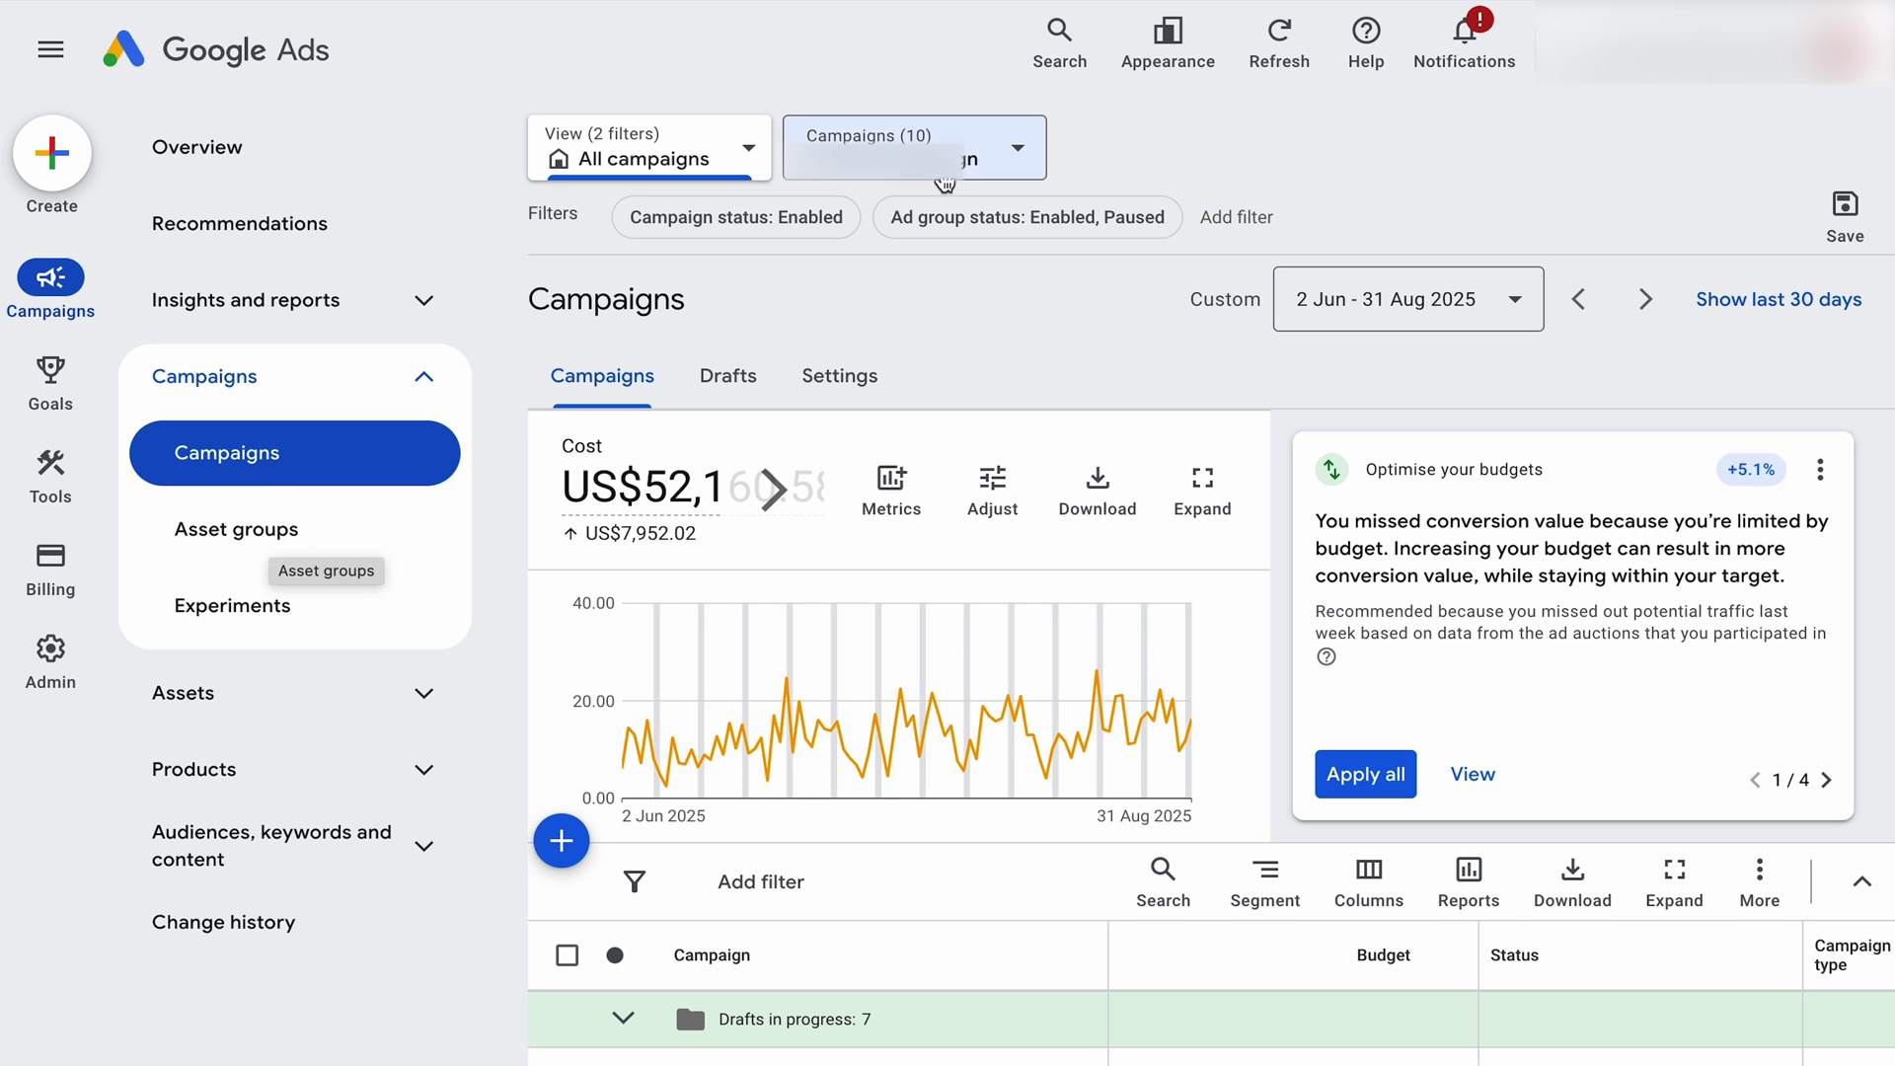
- Open the first campaign from the selector and expand the Assets and Audiences navigation sections
click(943, 158)
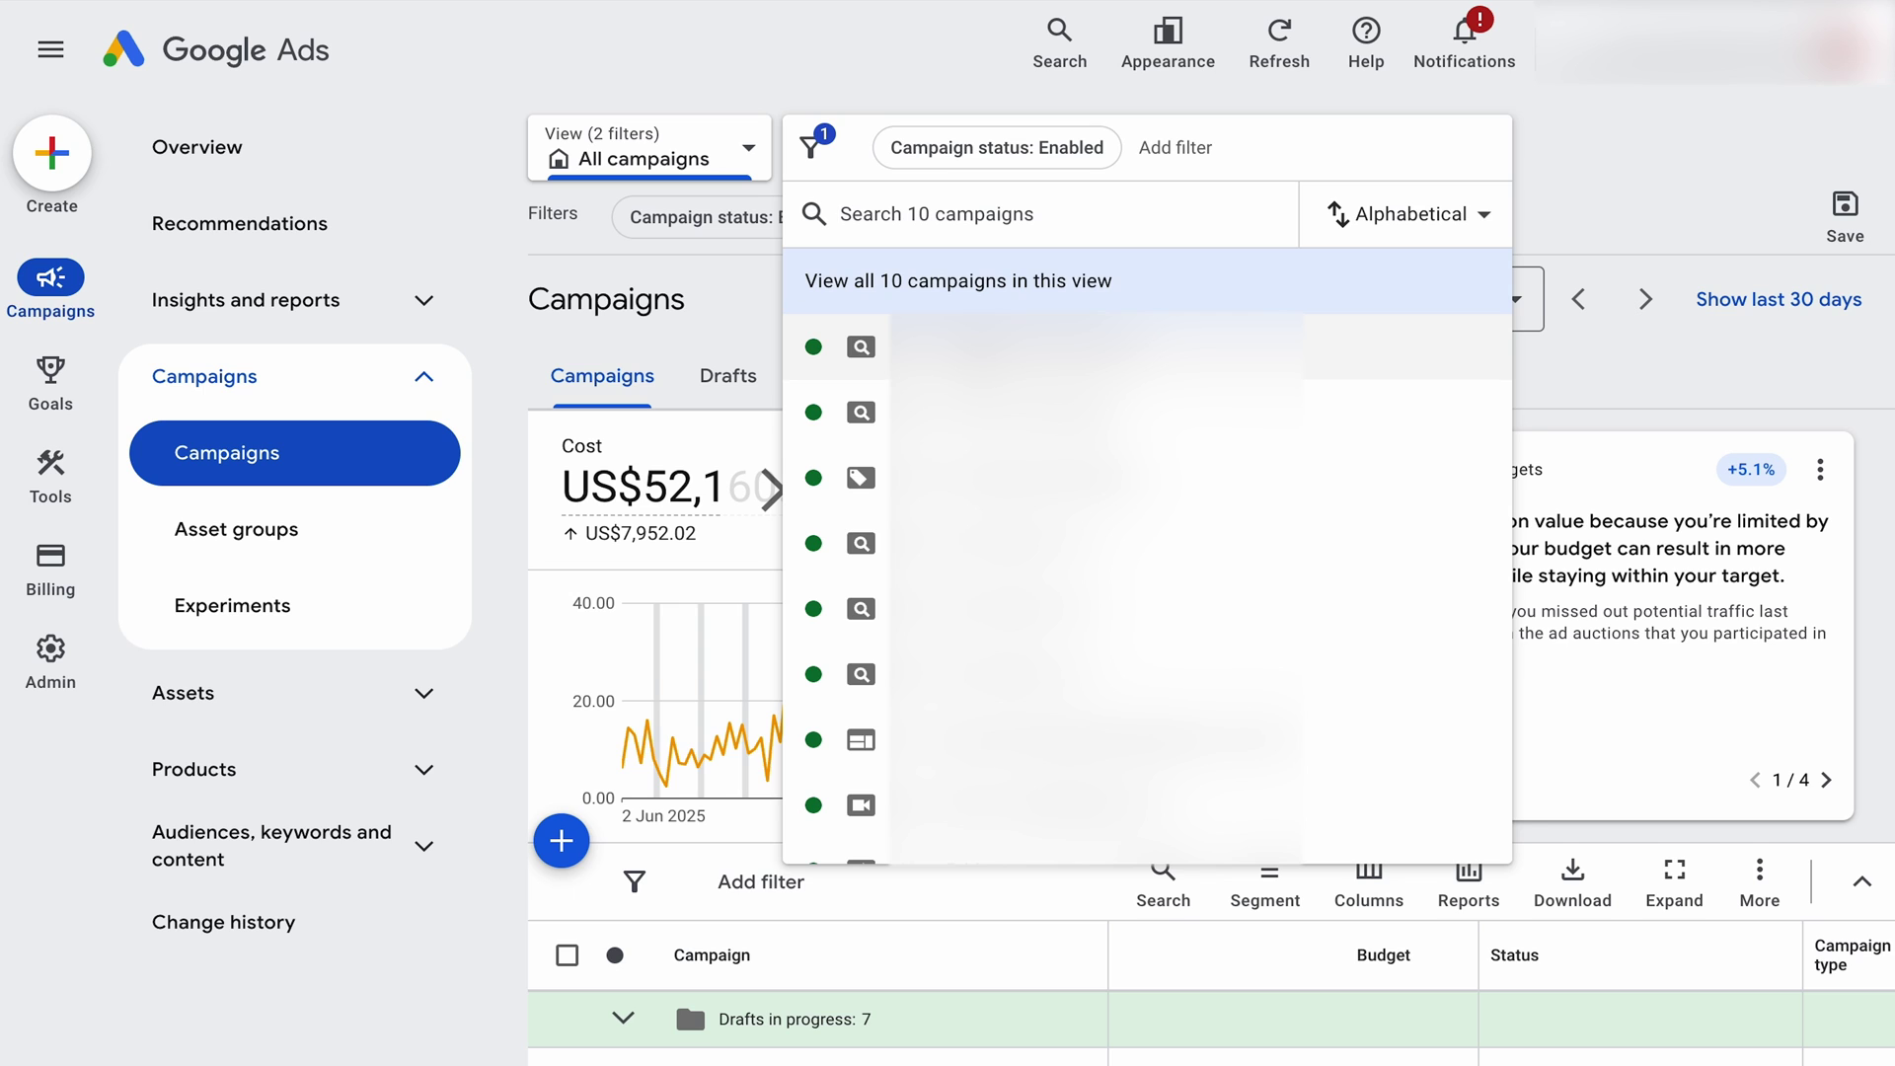
click(1086, 346)
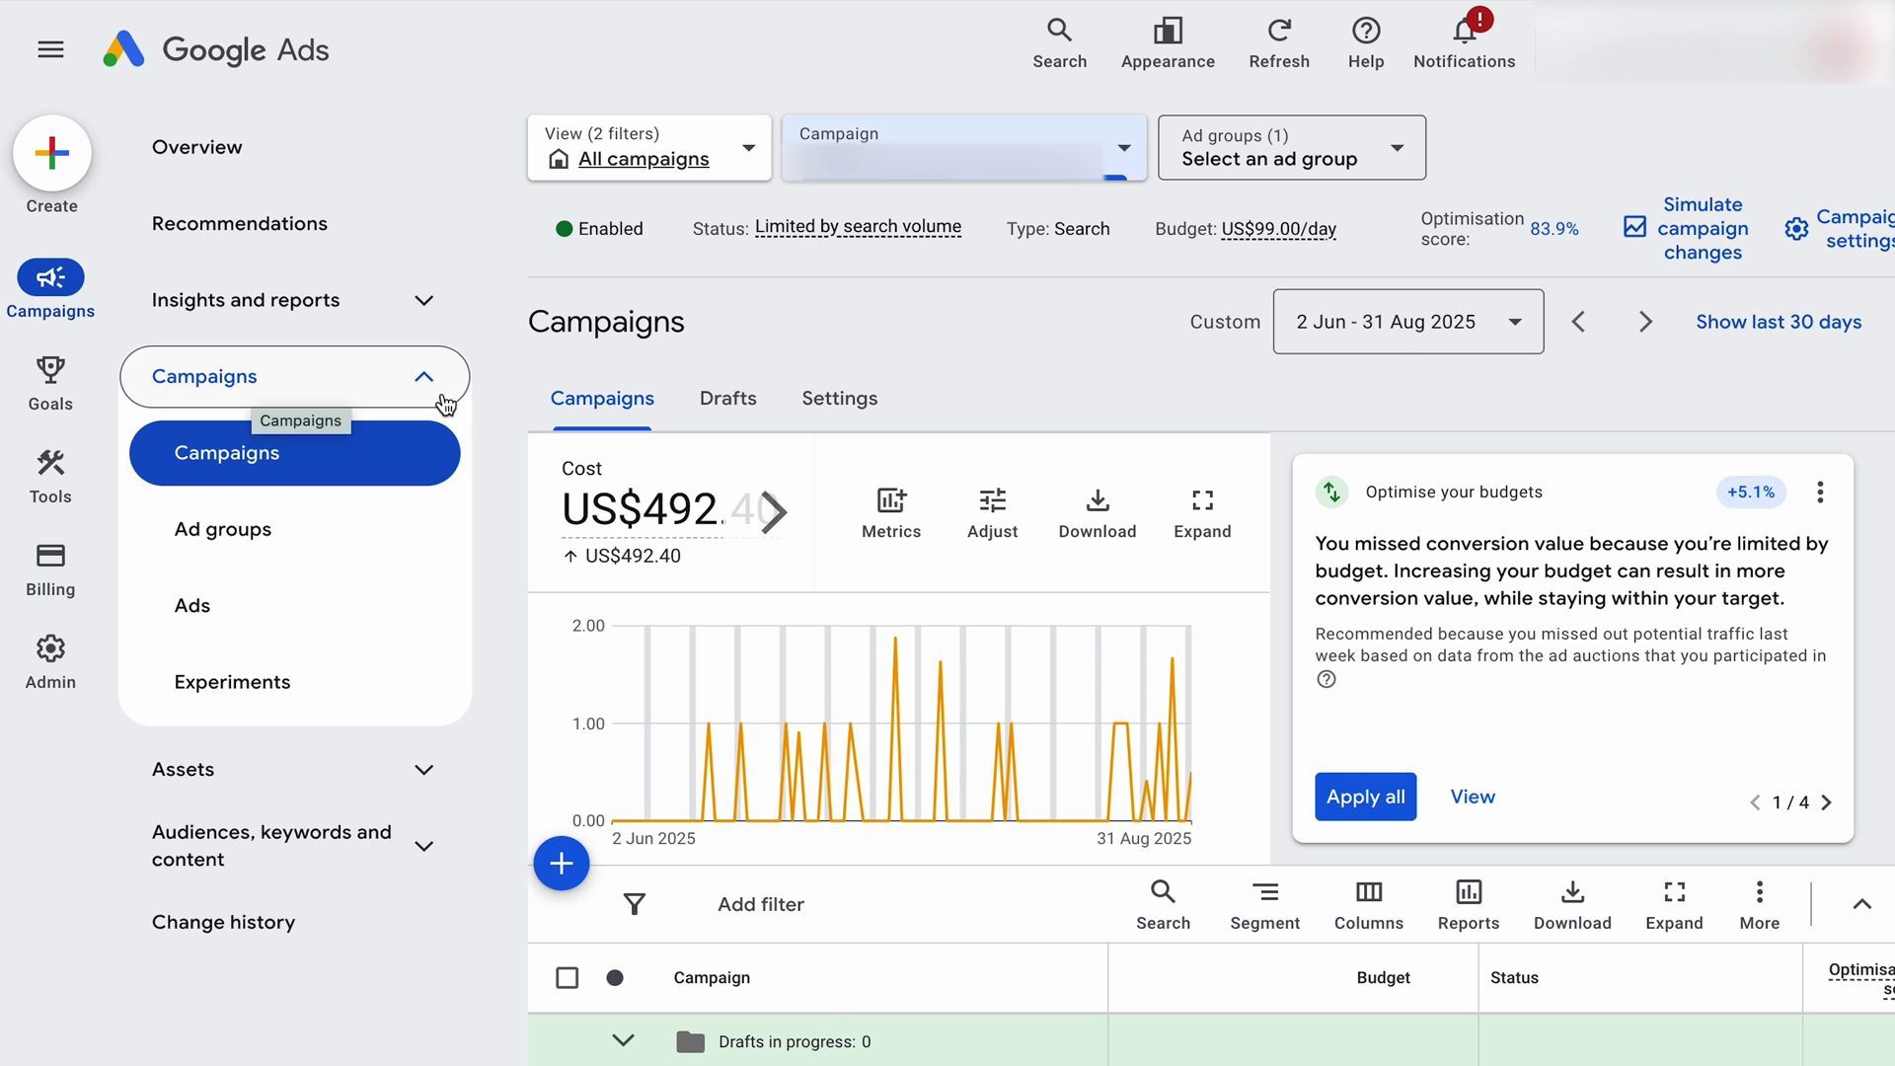
click(323, 783)
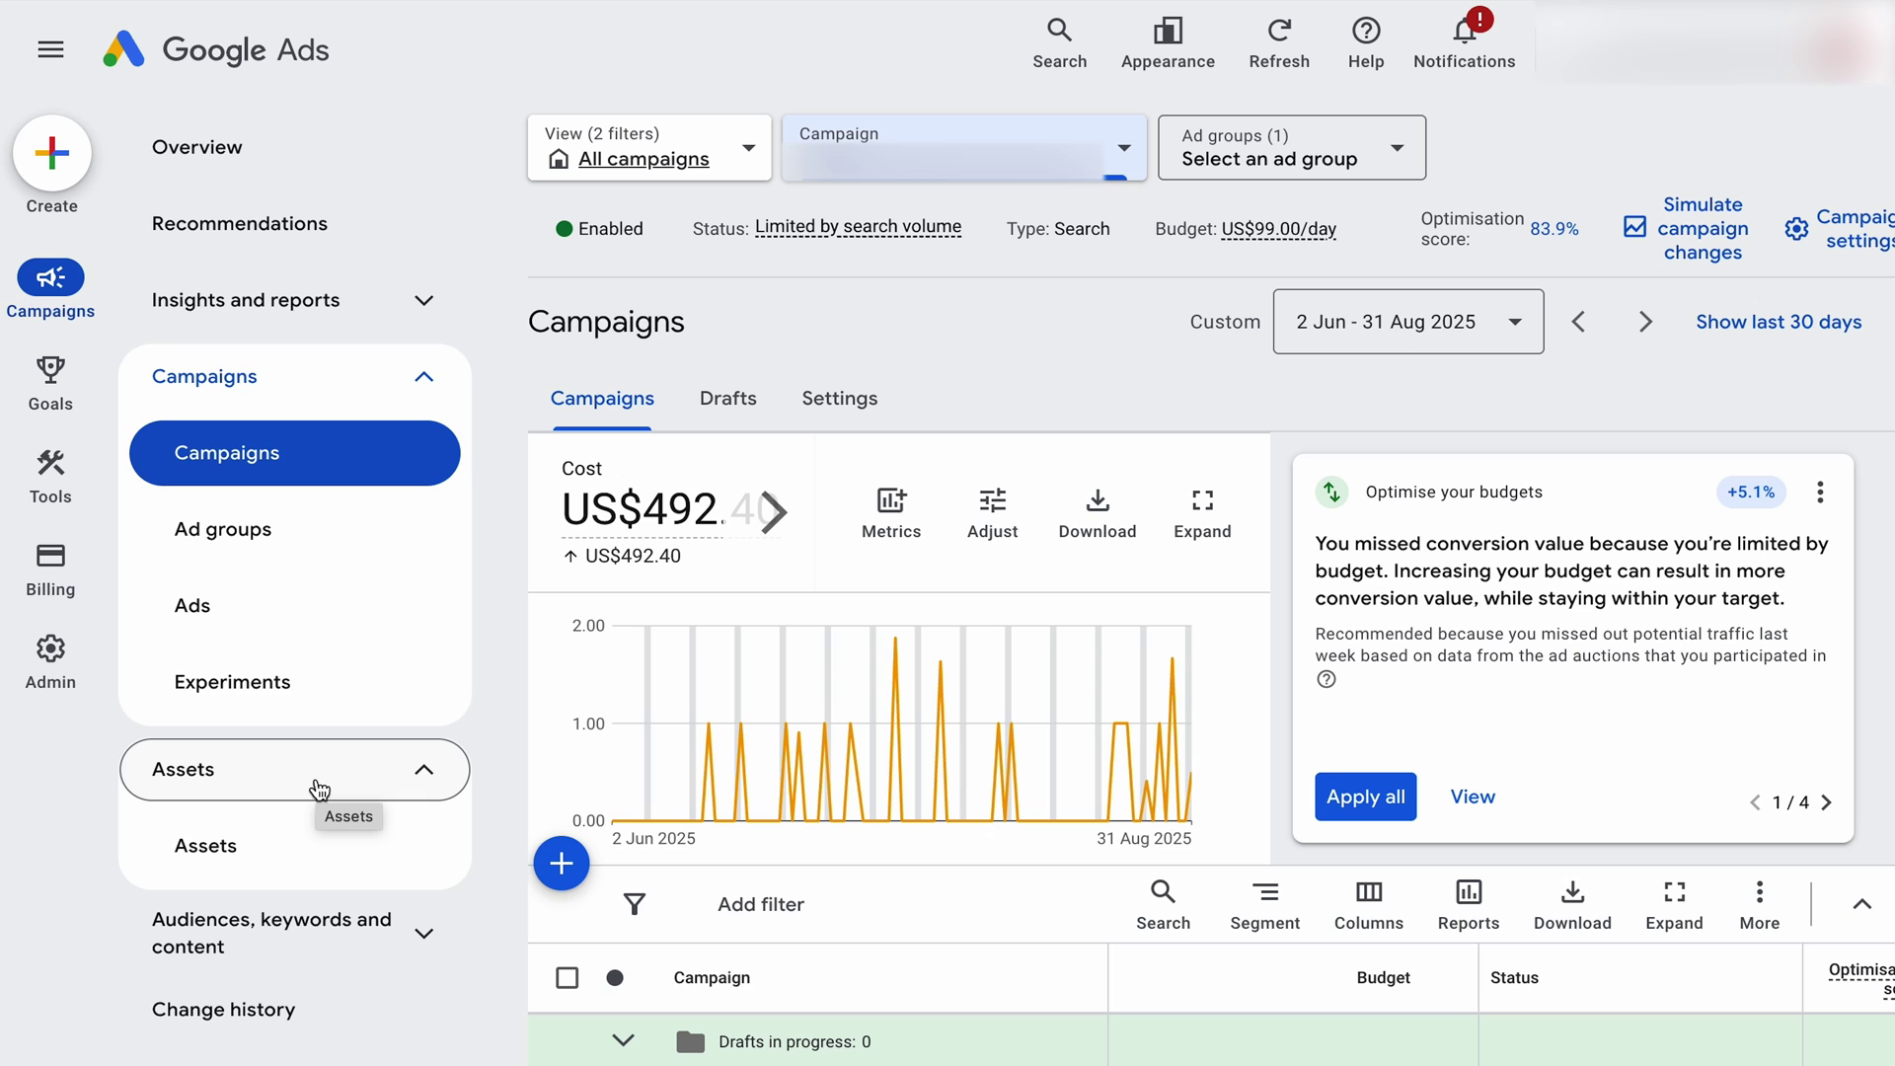
click(335, 936)
scroll(339, 950, down, 2)
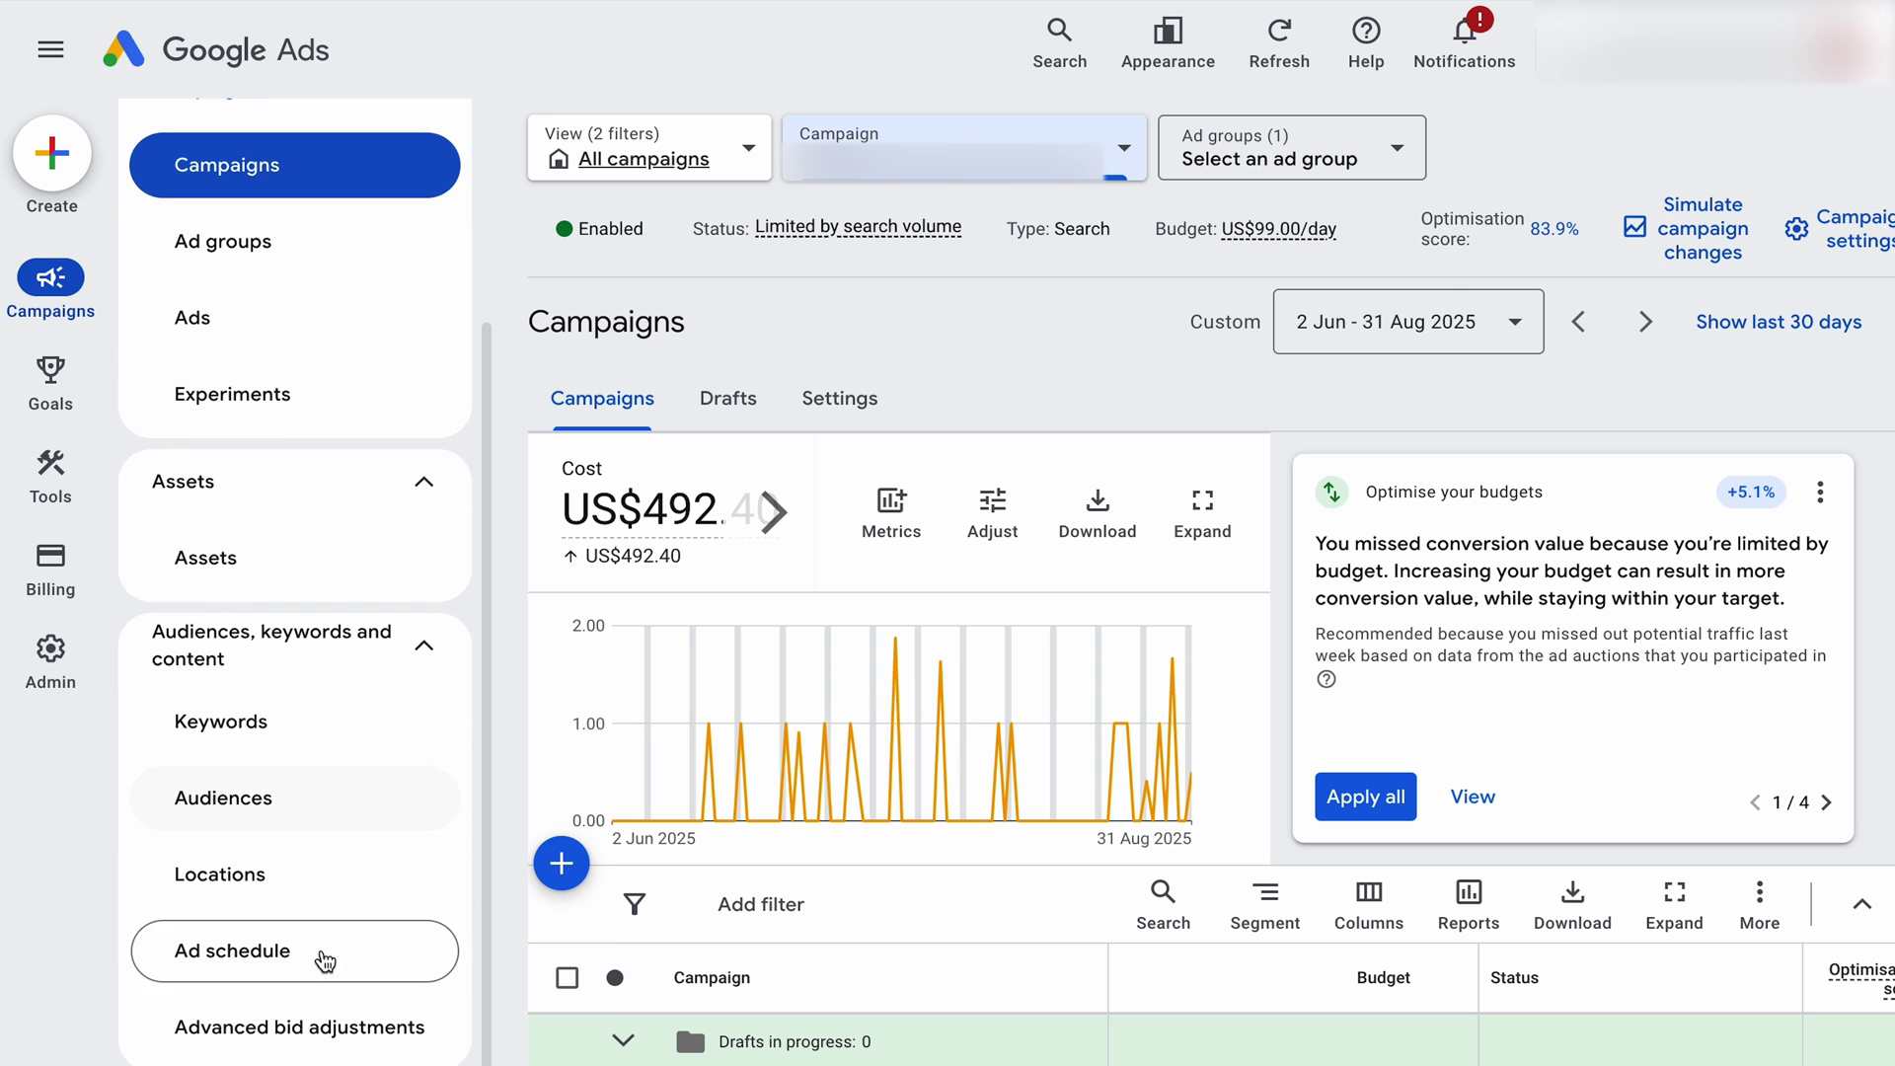
- Switch the campaign selector to the Performance Max campaign
click(933, 175)
key(Down)
key(Down)
key(Down)
key(Down)
key(Down)
key(Down)
key(Down)
key(Down)
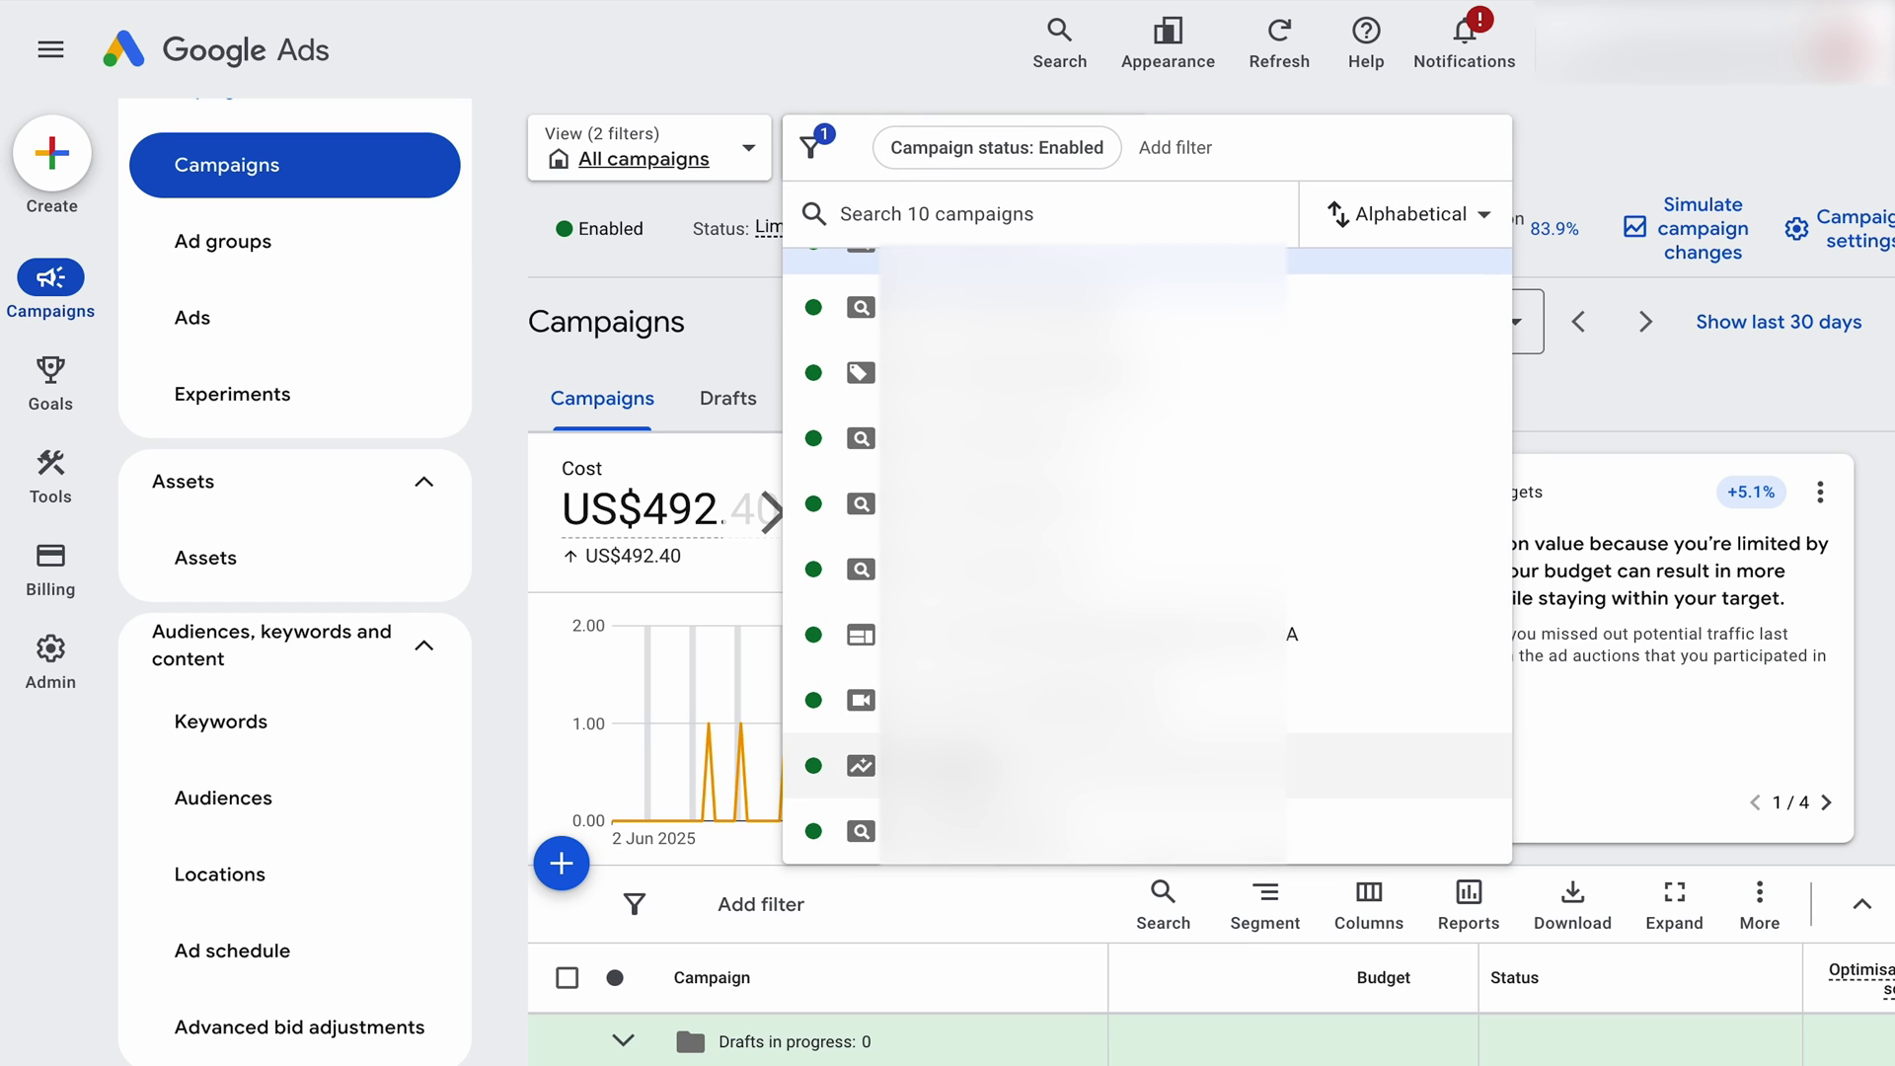
key(Return)
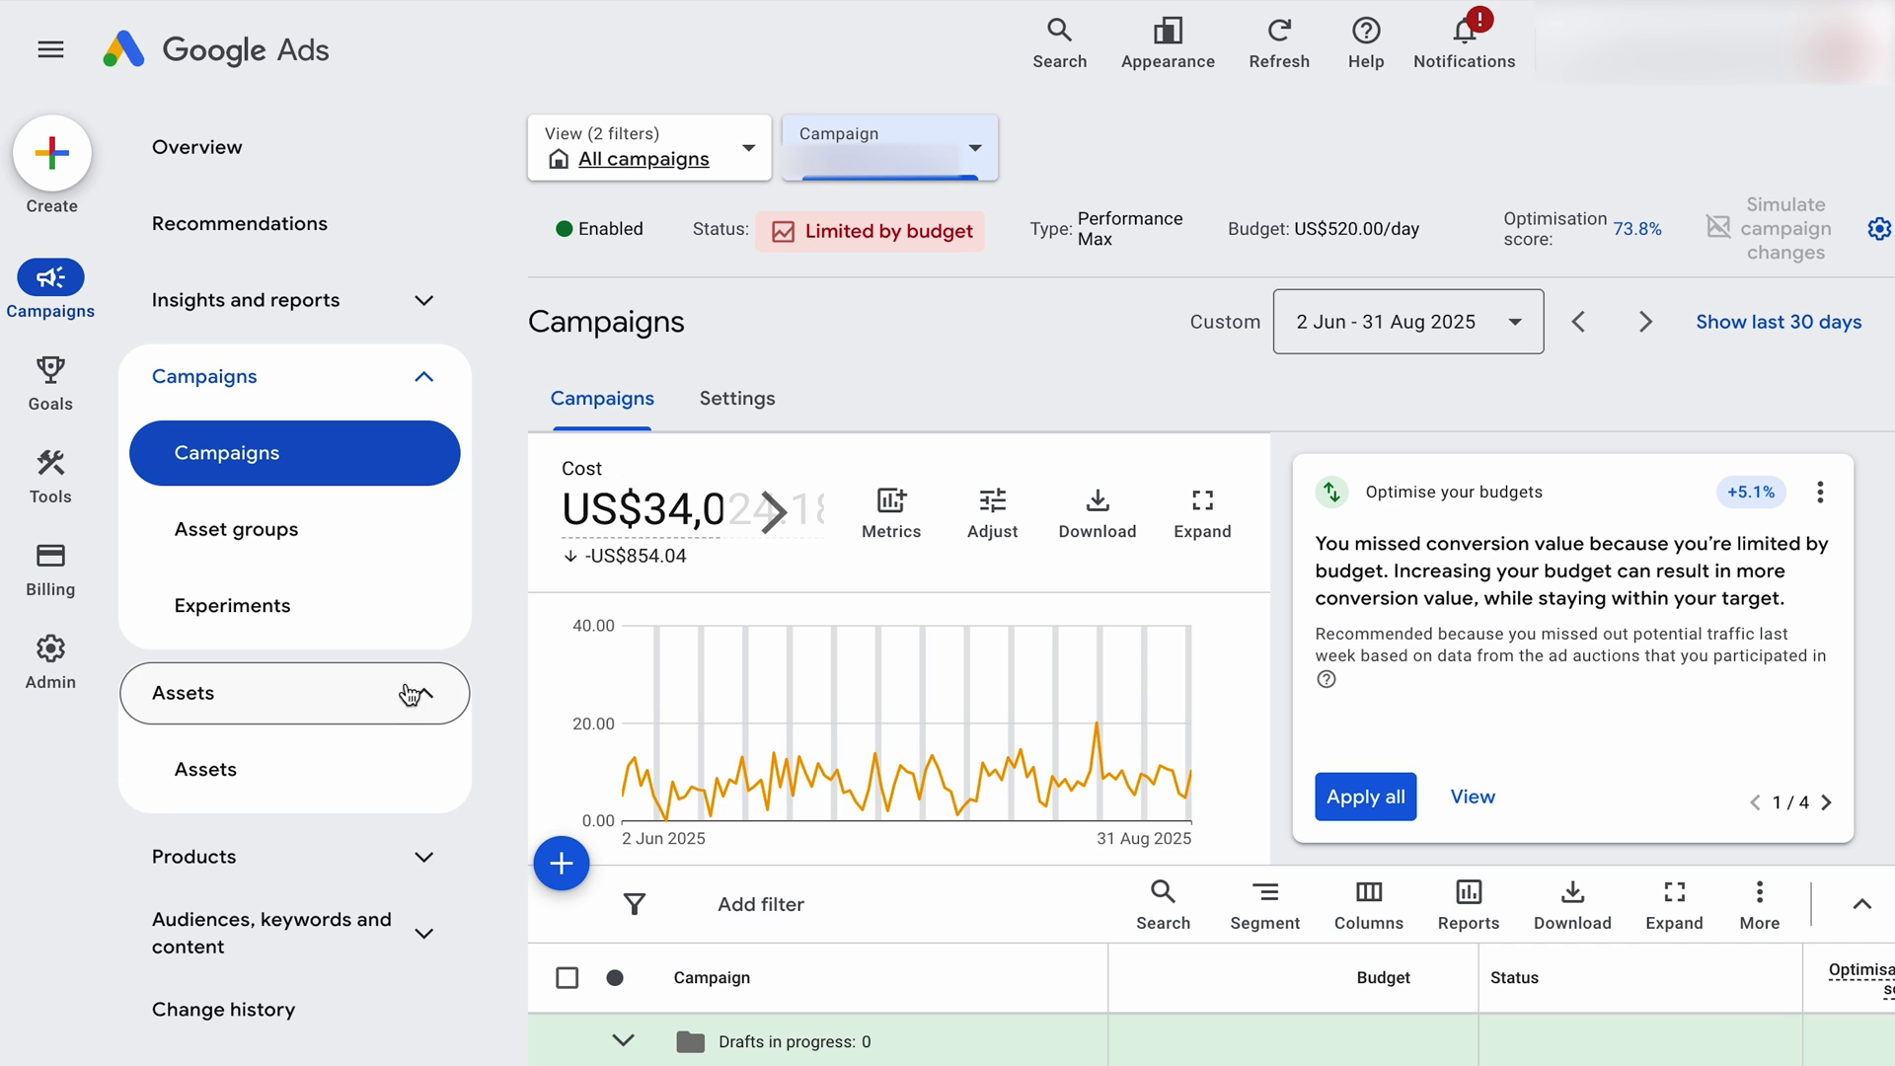
- Expand Products, collapse Campaigns and Assets, and switch to viewing all 10 campaigns
click(407, 853)
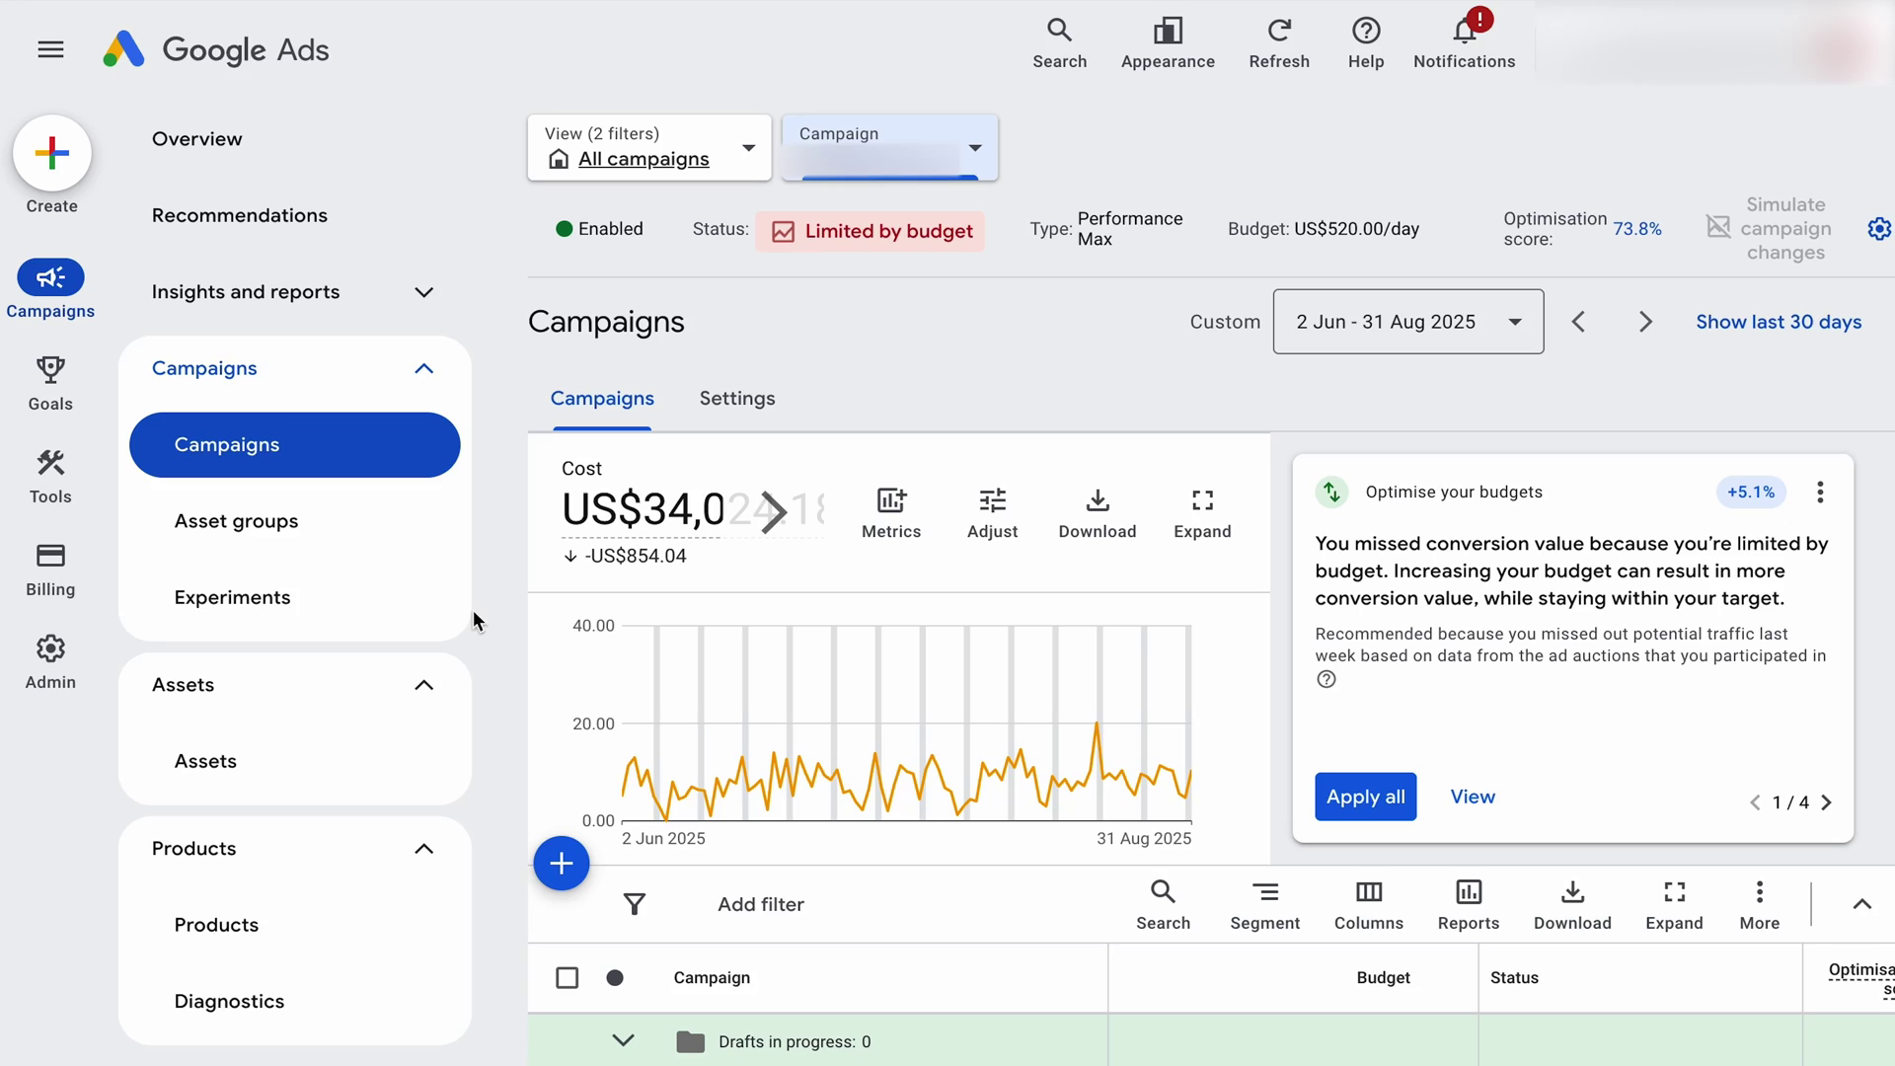
click(425, 390)
click(426, 454)
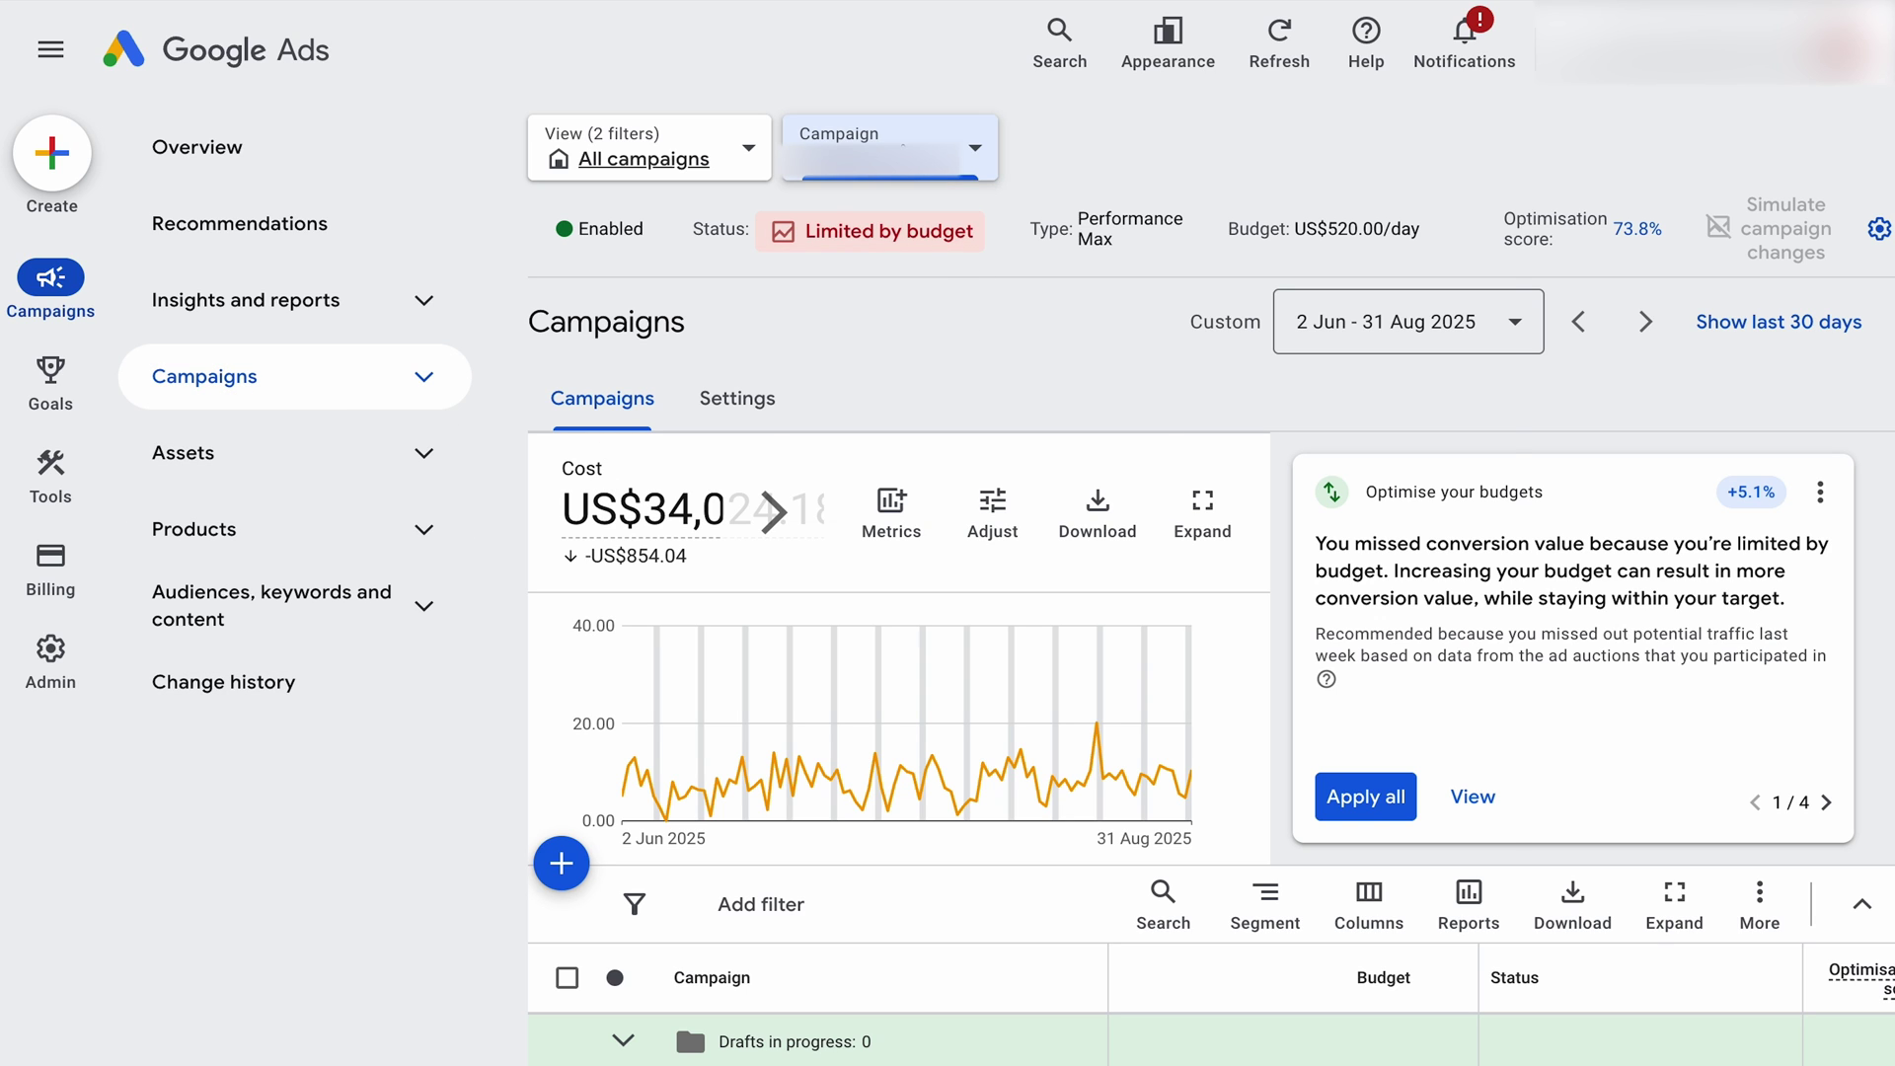
click(910, 285)
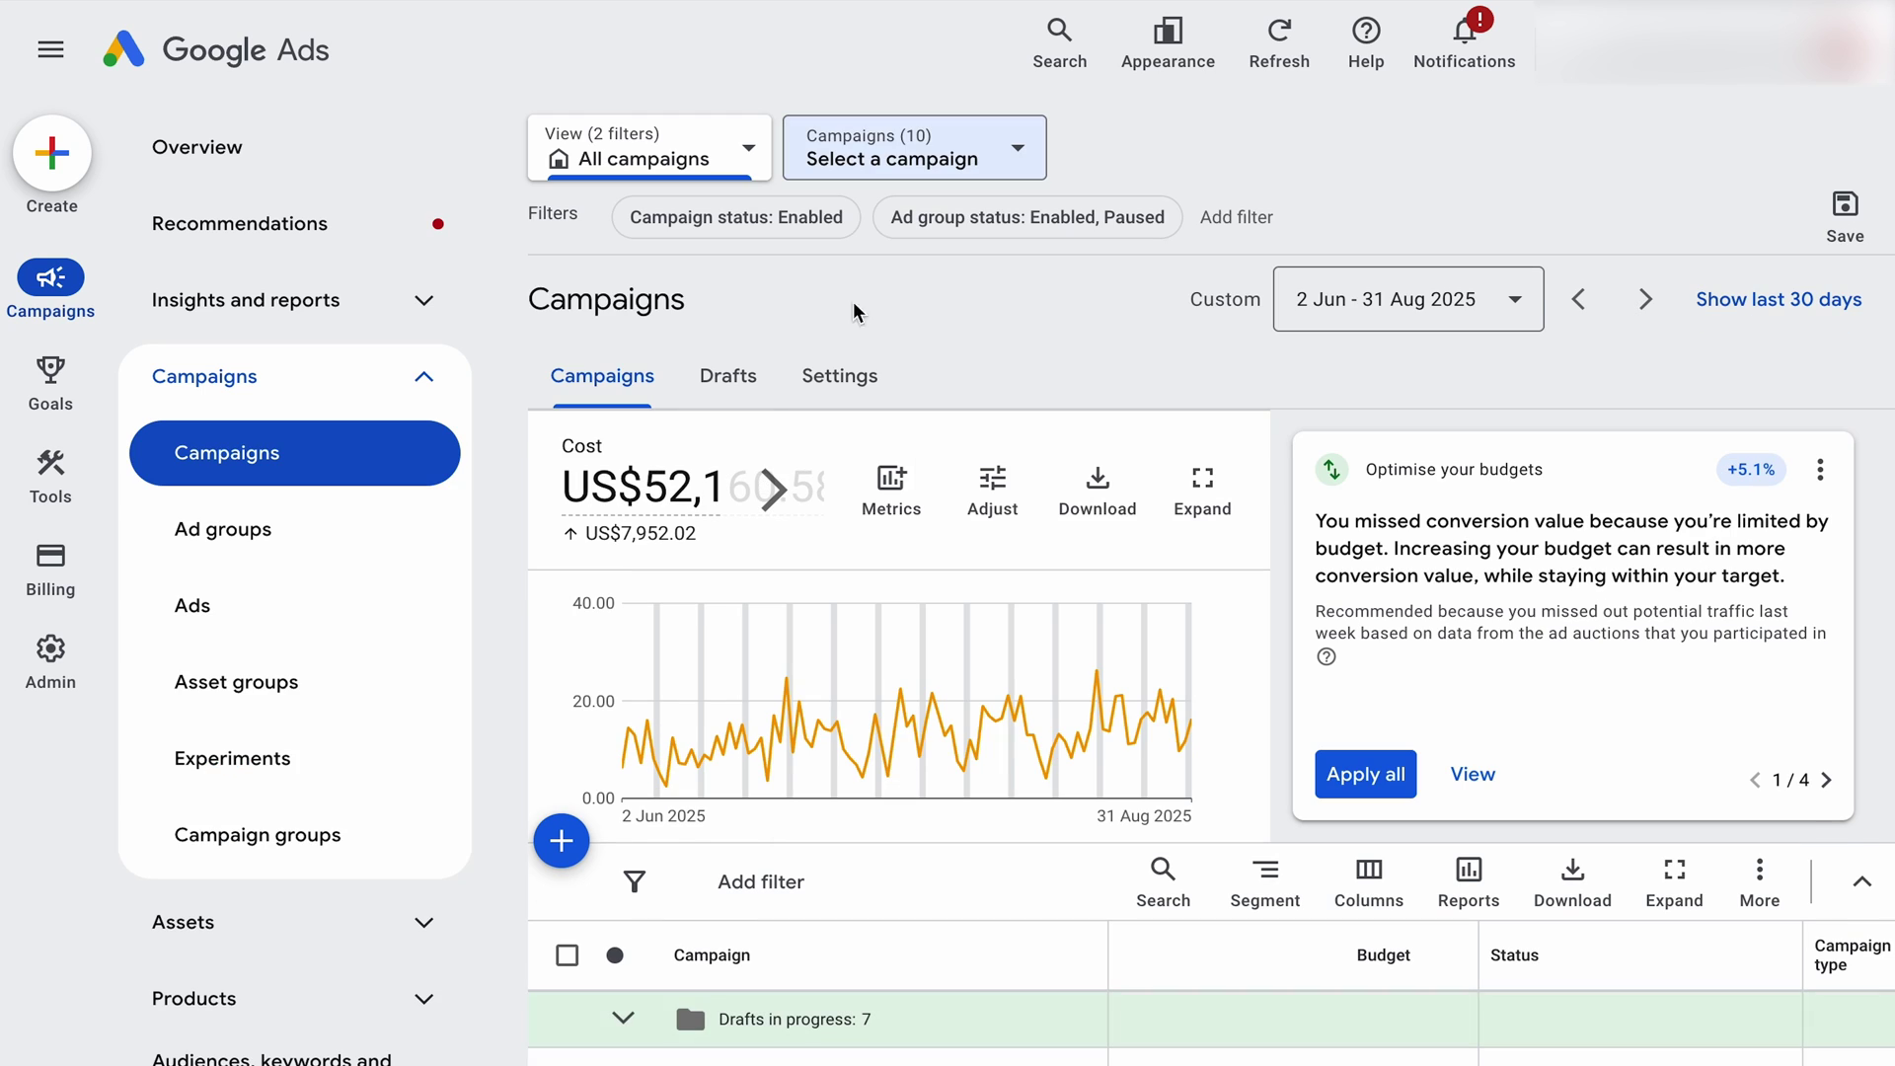
- Collapse Campaigns, expand Insights and reports, and open the campaign selector list
click(409, 396)
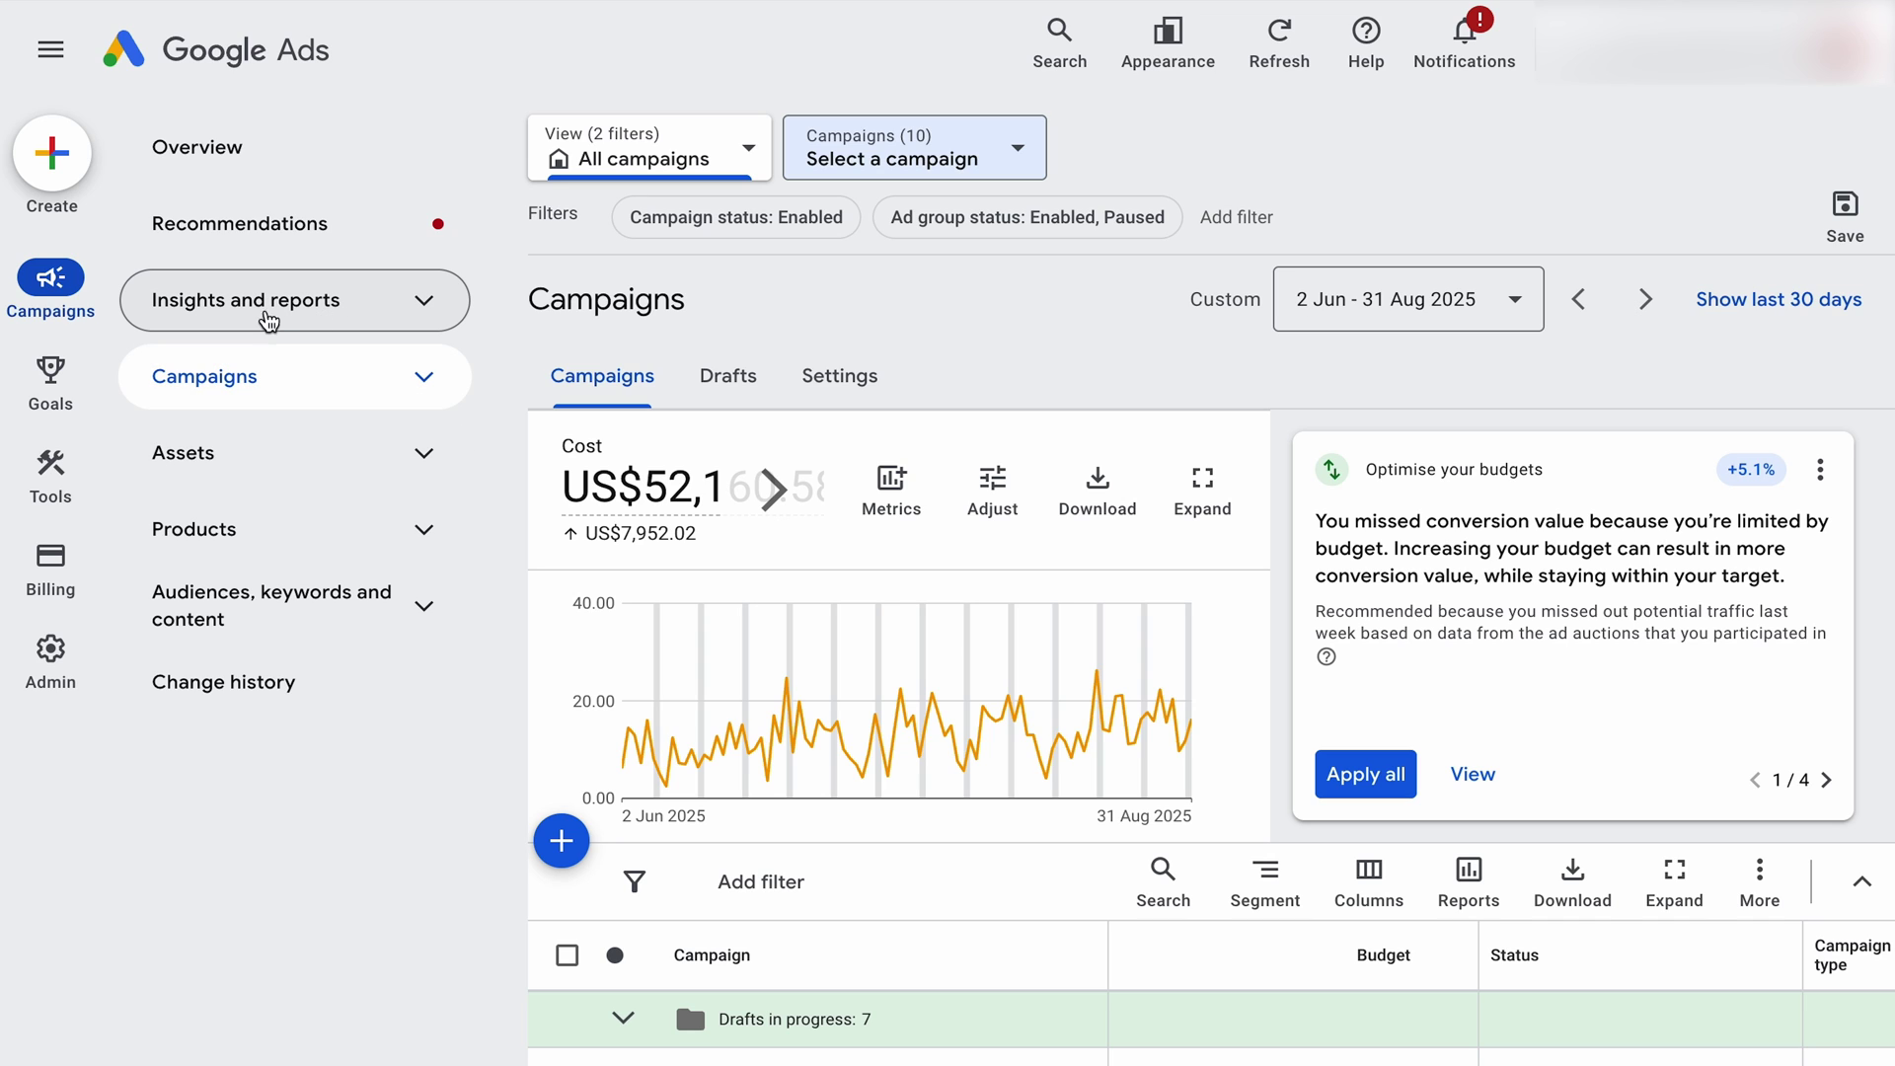
click(277, 314)
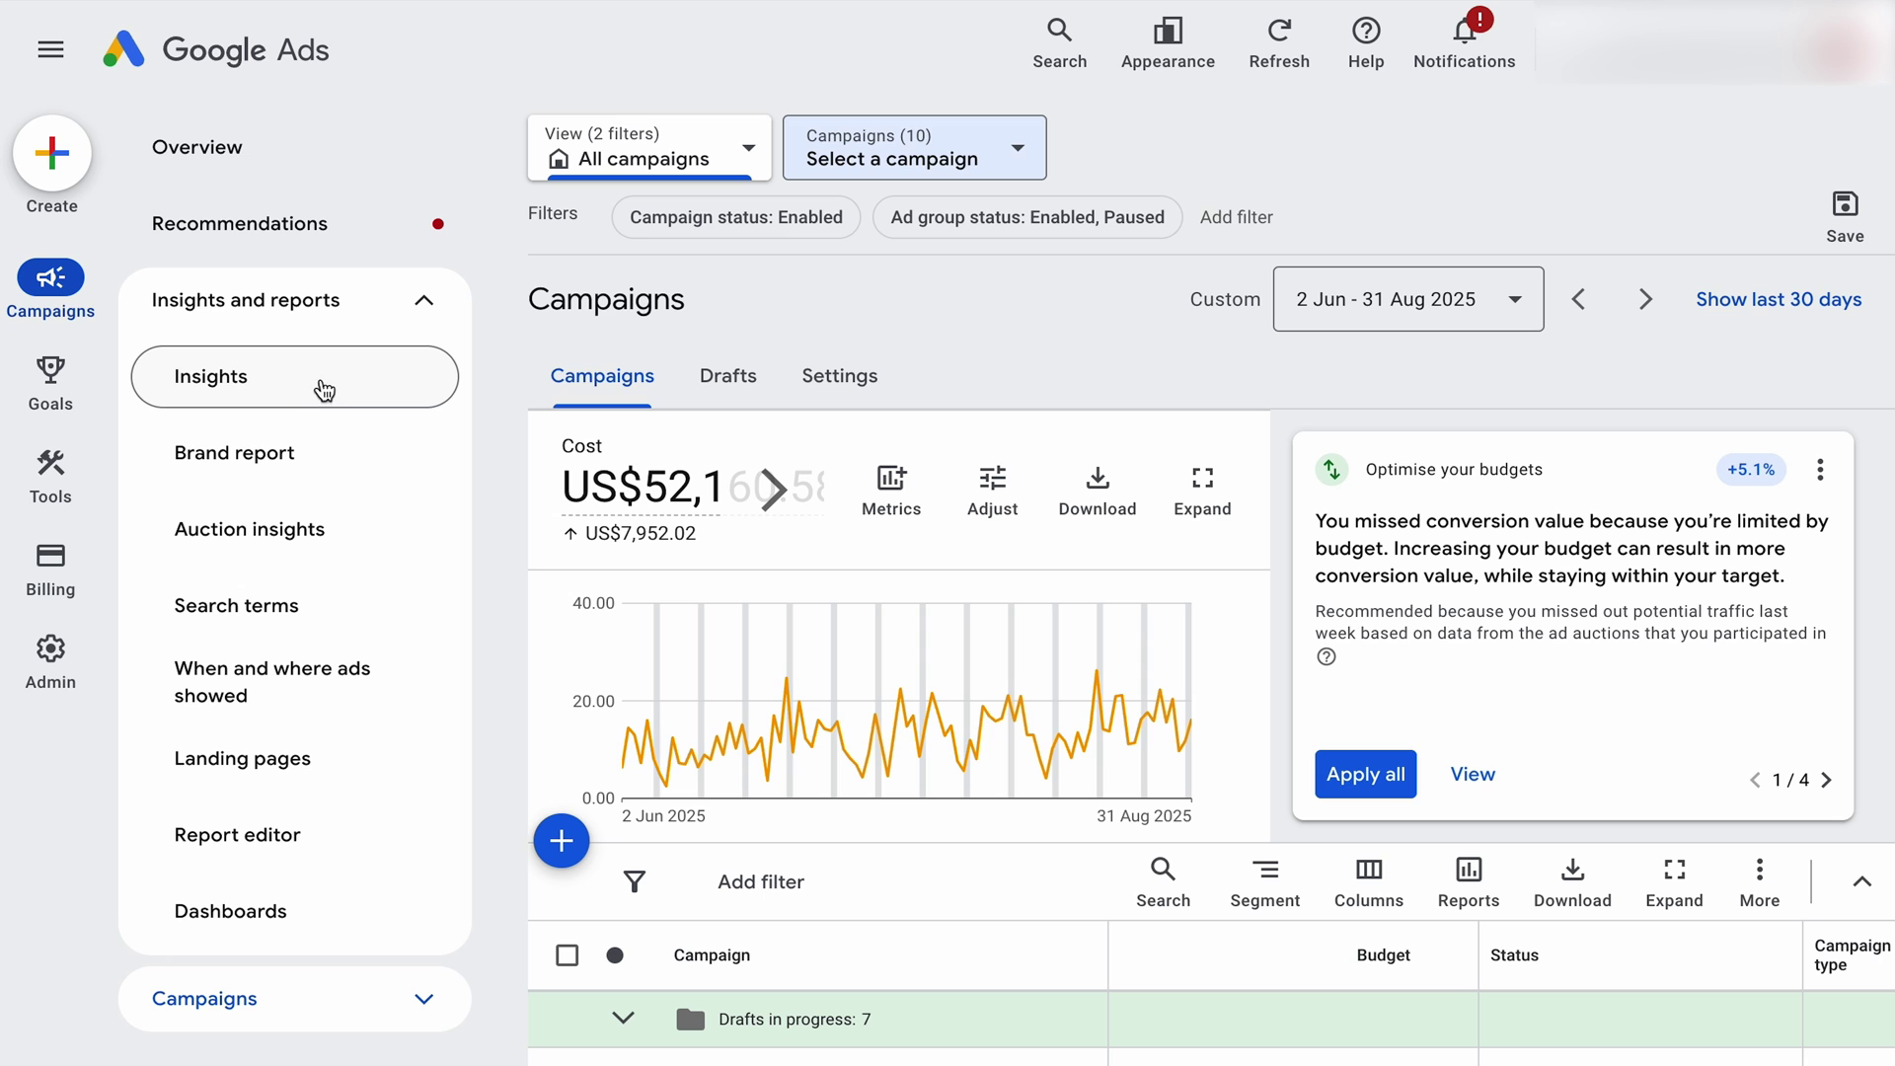
click(918, 178)
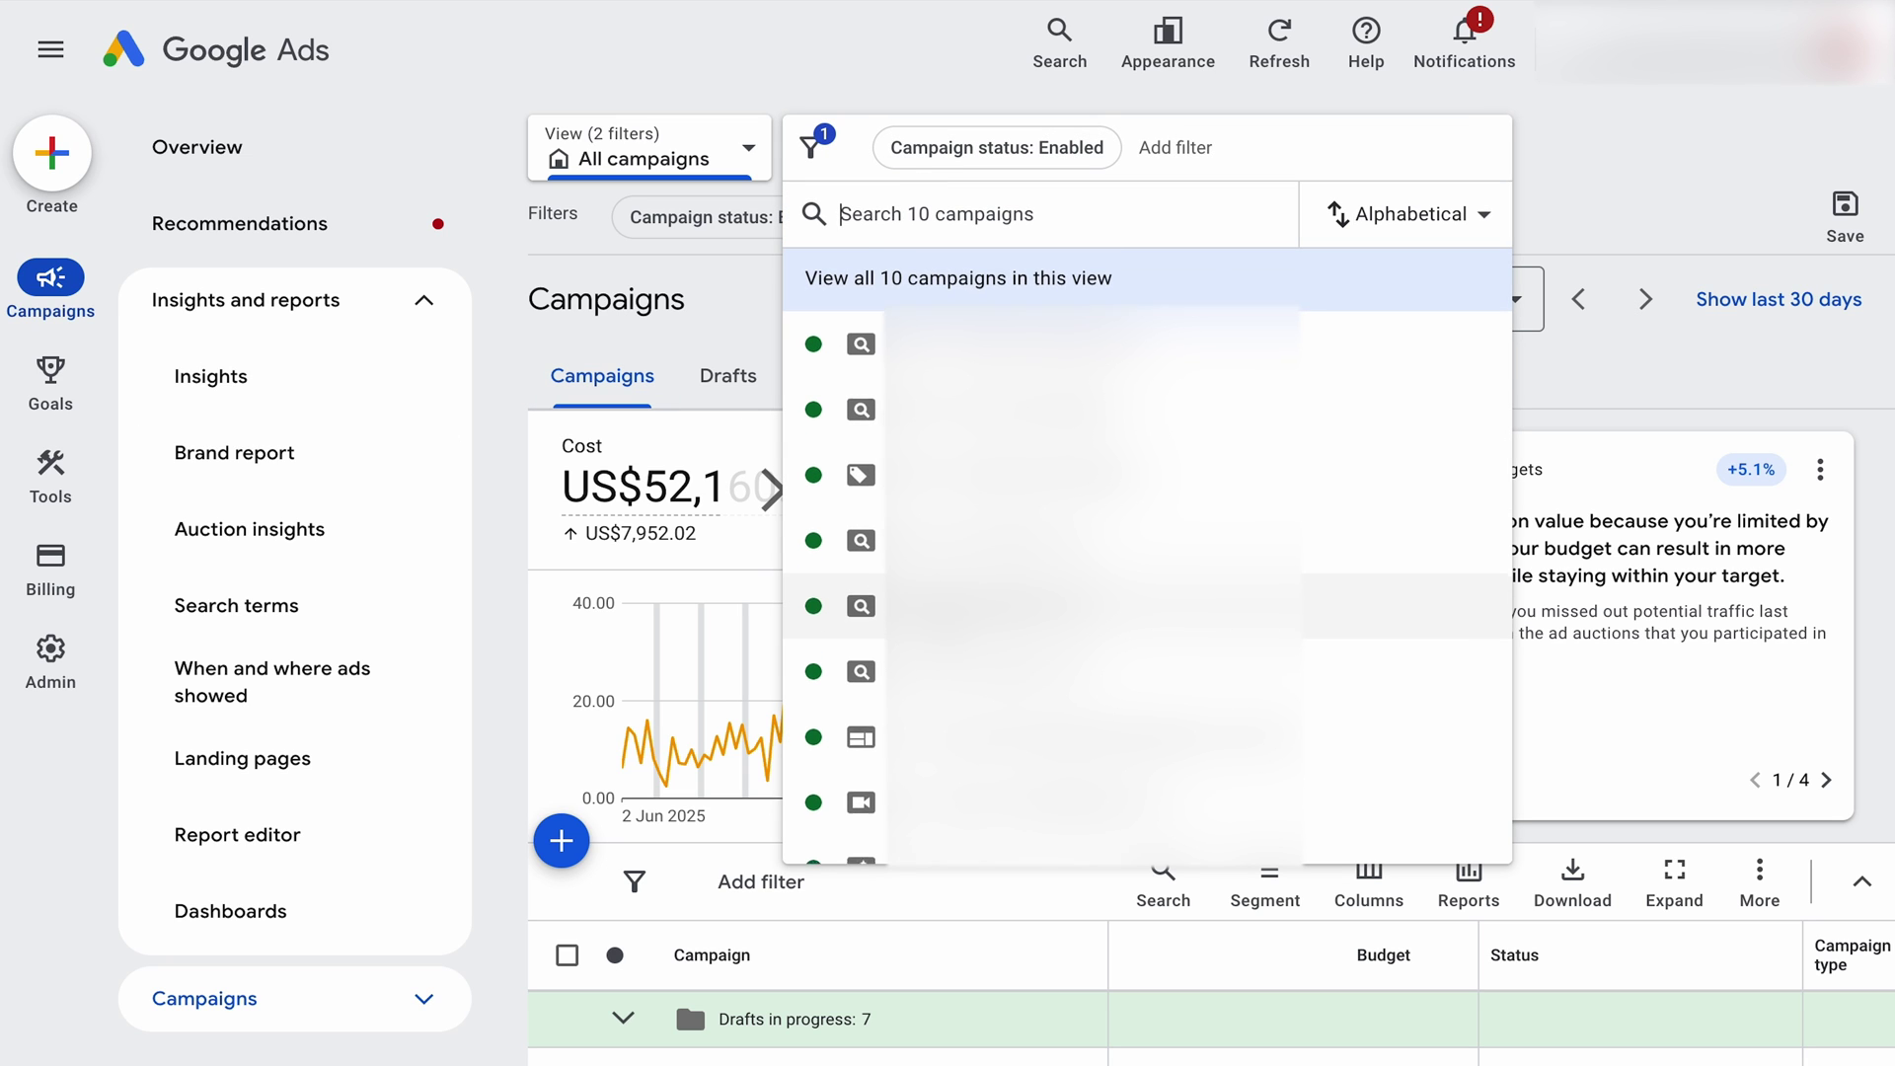
- Narrow to one Performance Max campaign and show its When ads showed day-and-hour report
scroll(1085, 634, down, 1)
click(1085, 765)
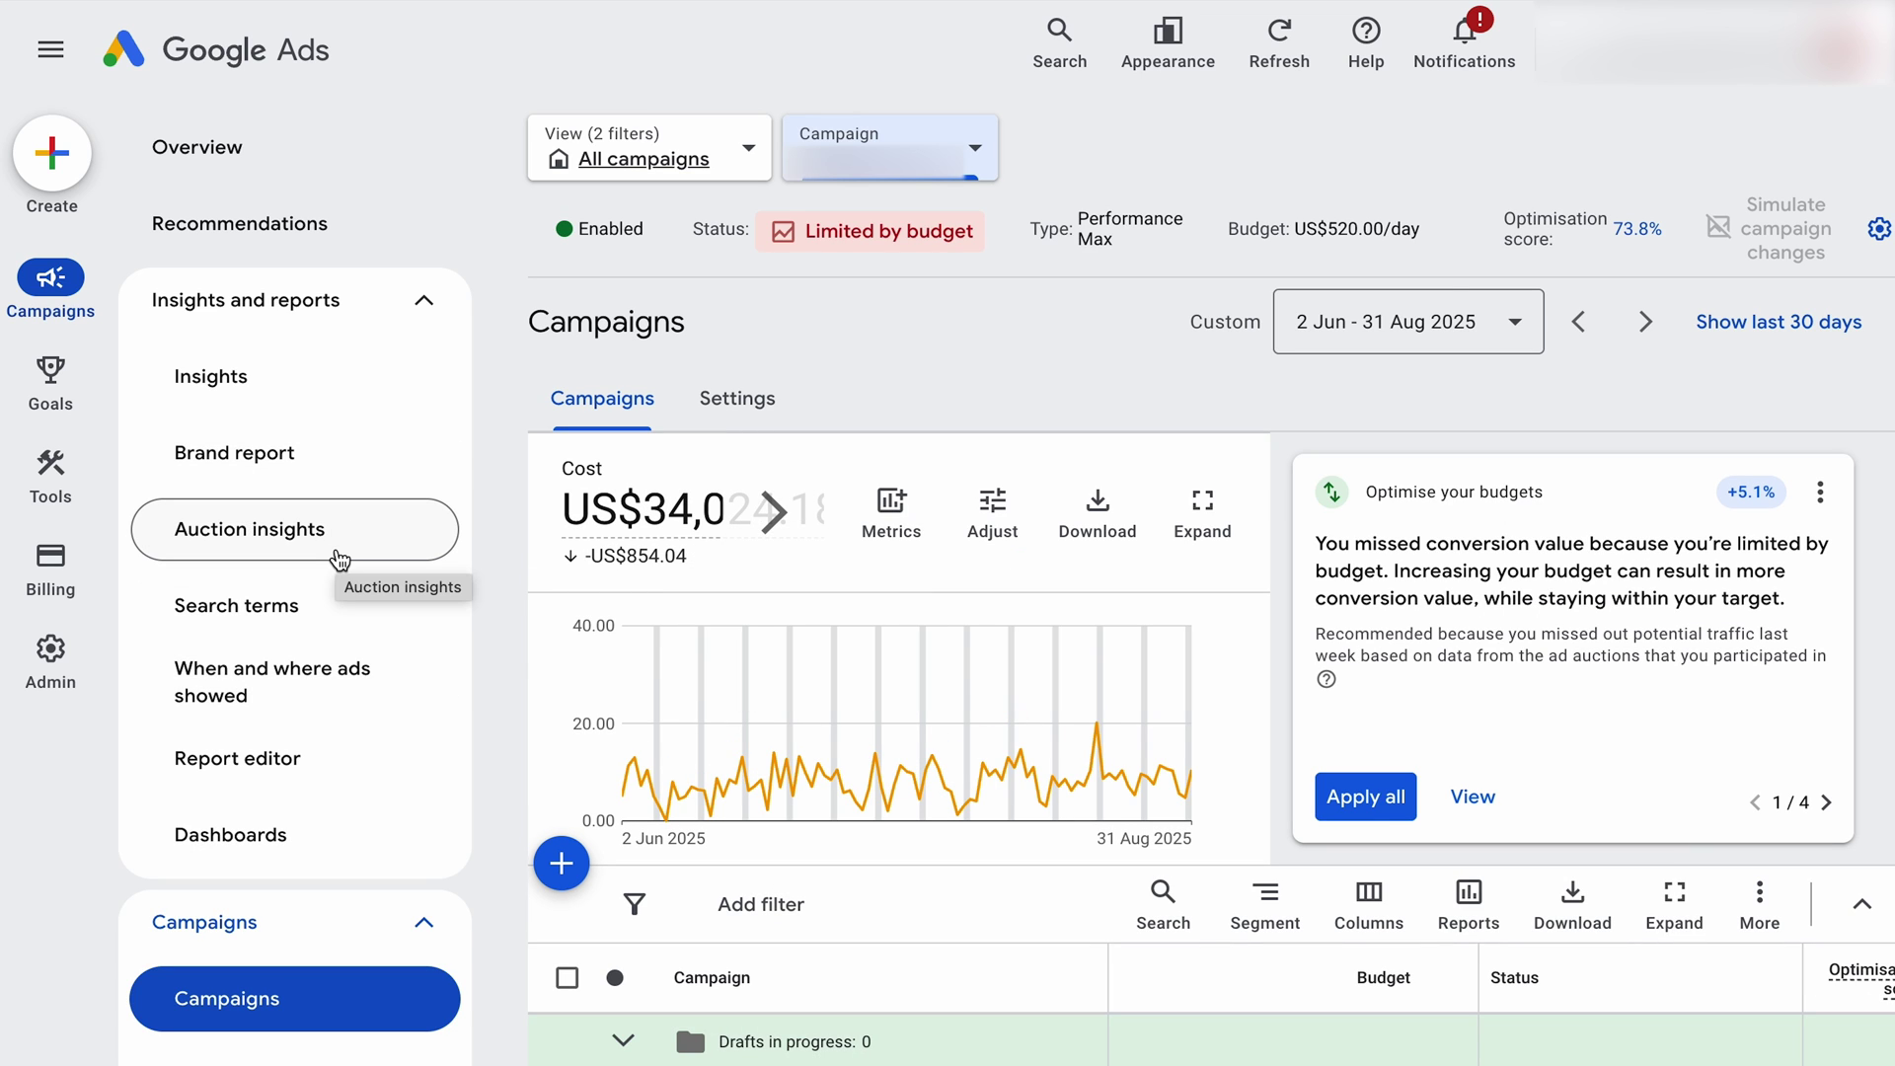
scroll(334, 736, down, 3)
scroll(356, 727, down, 1)
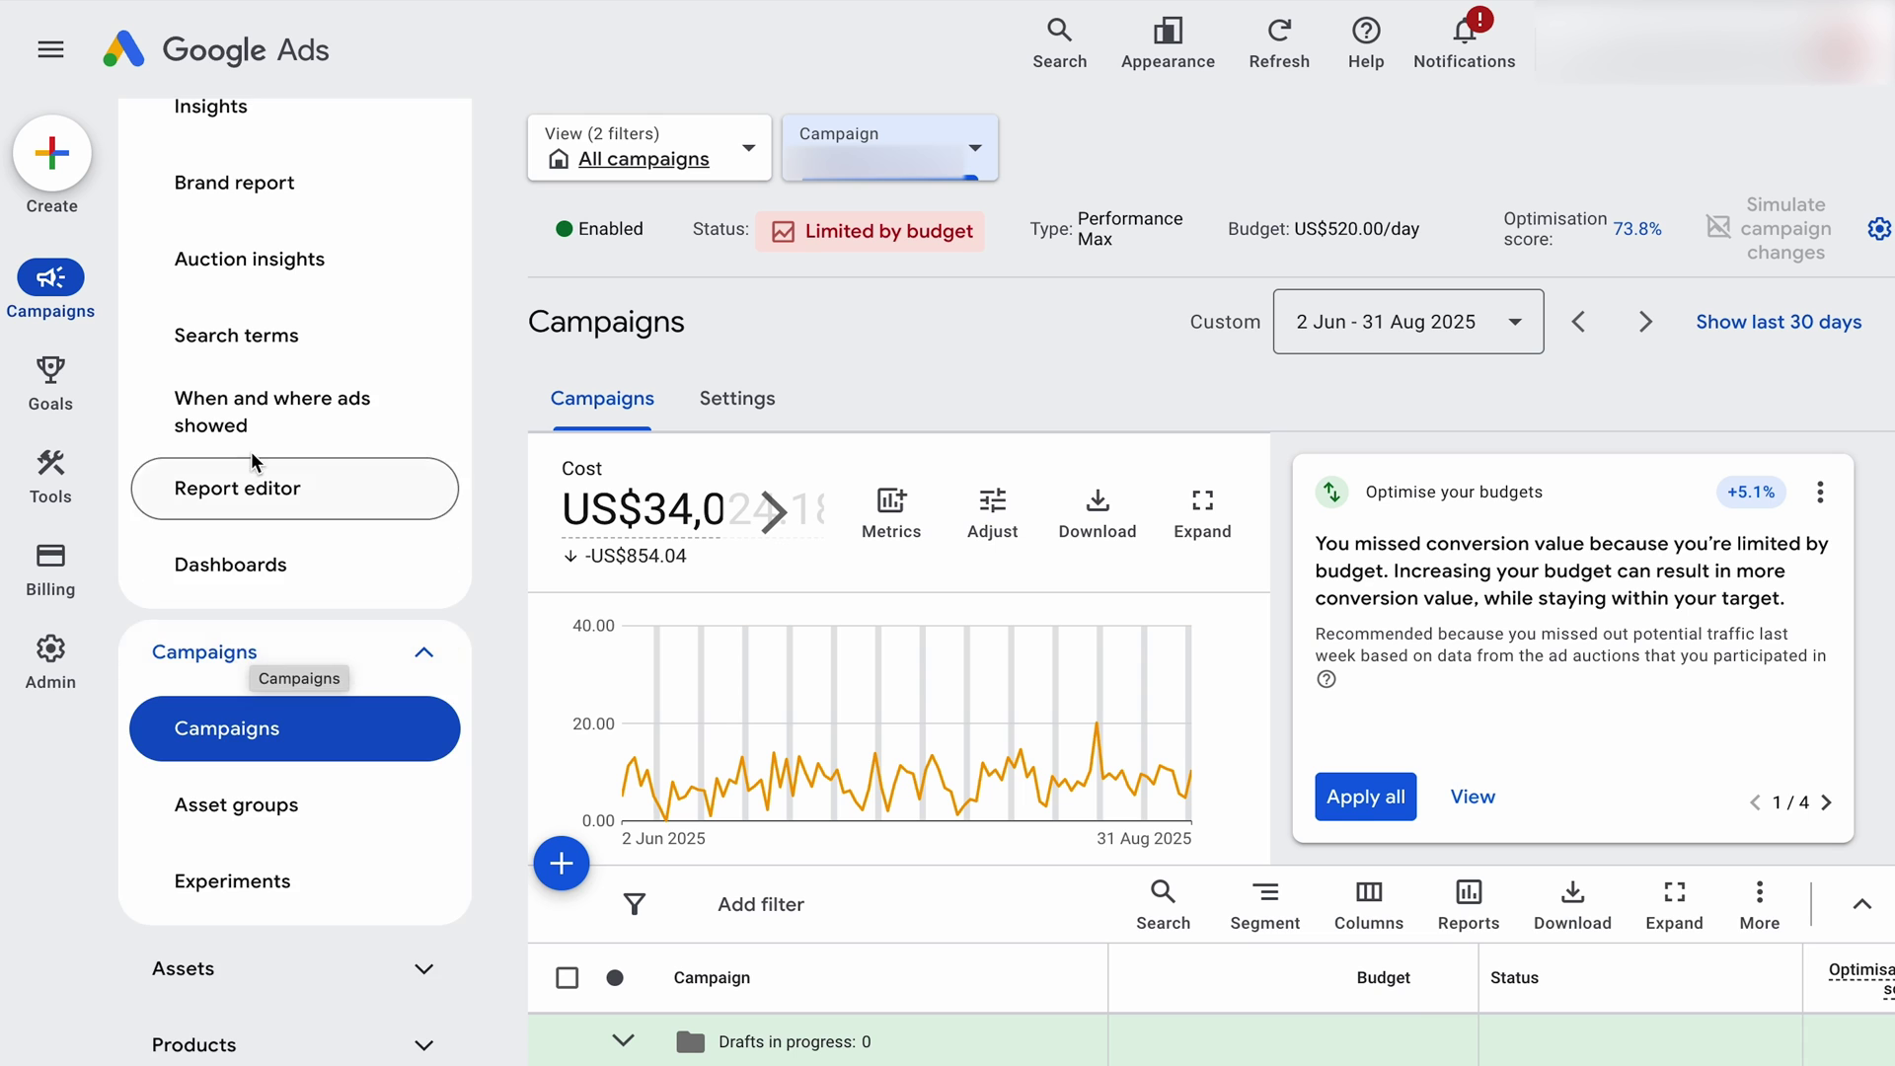
scroll(253, 452, up, 3)
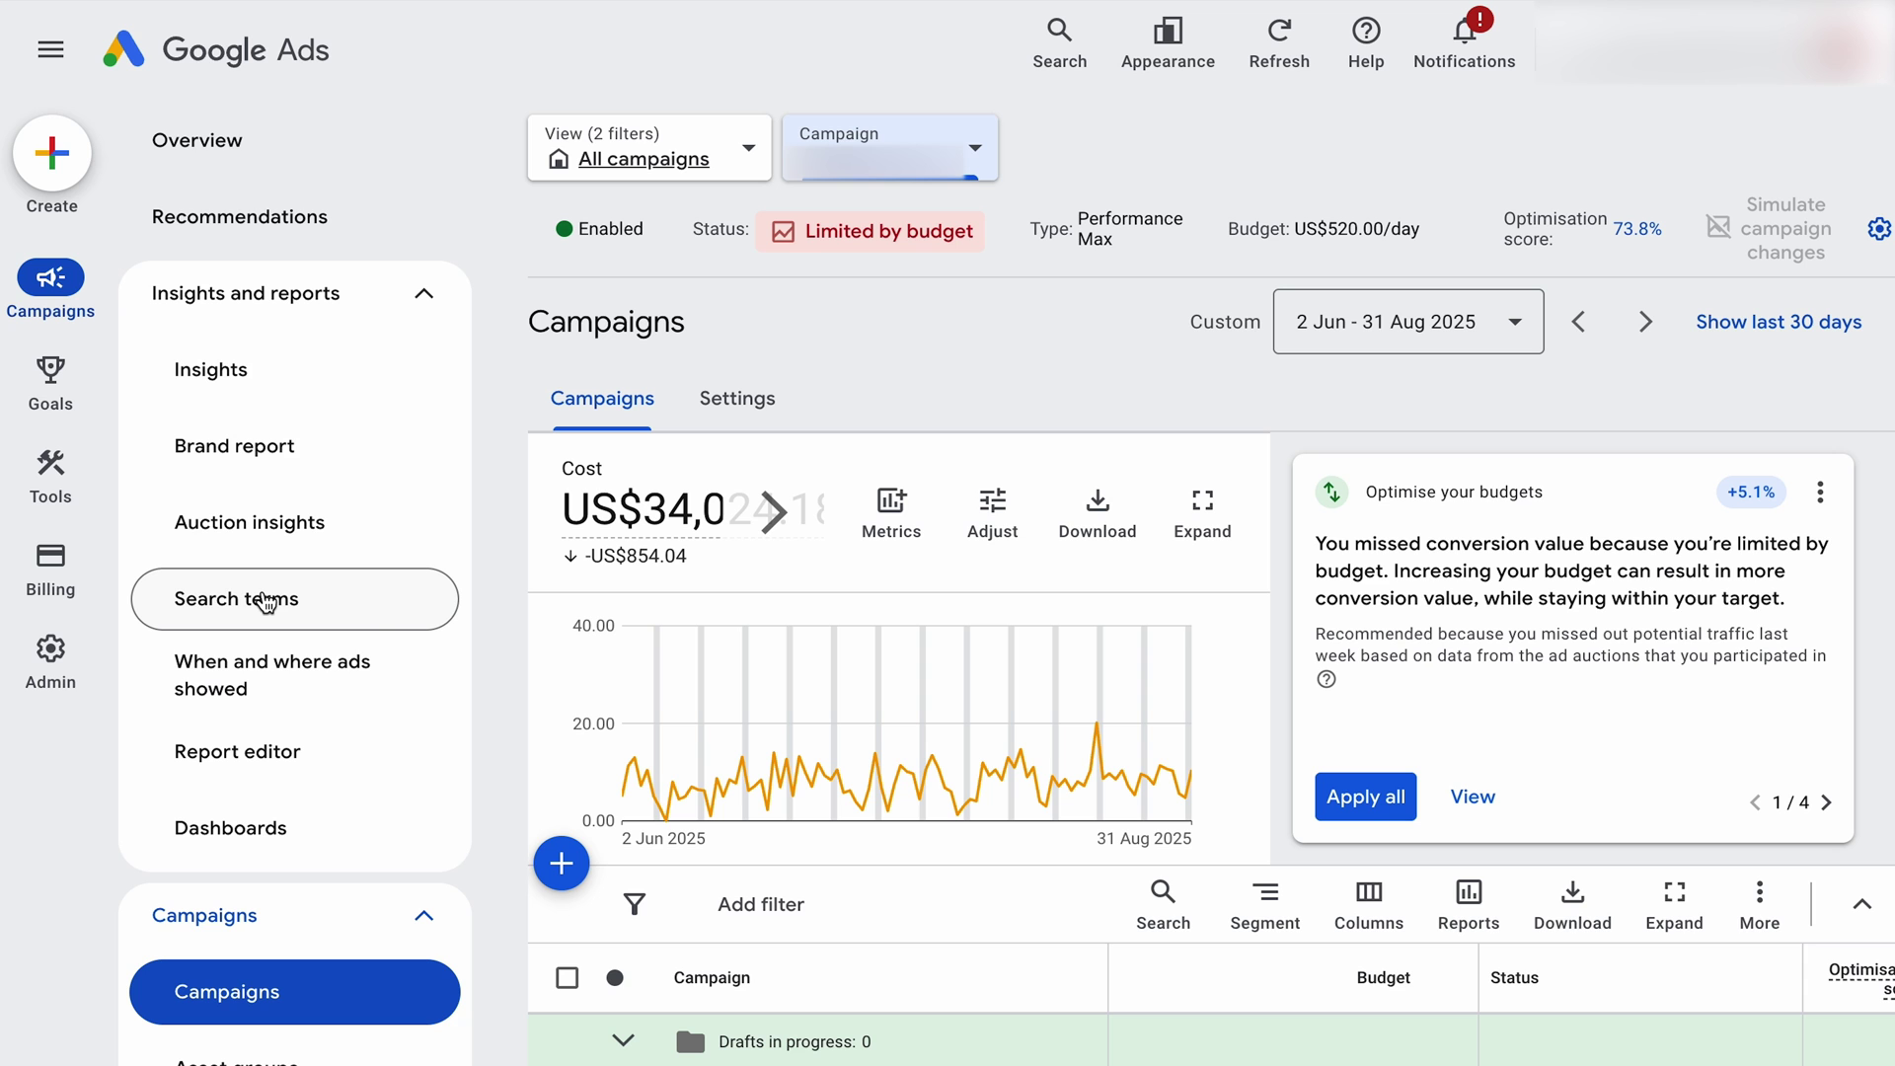
click(266, 682)
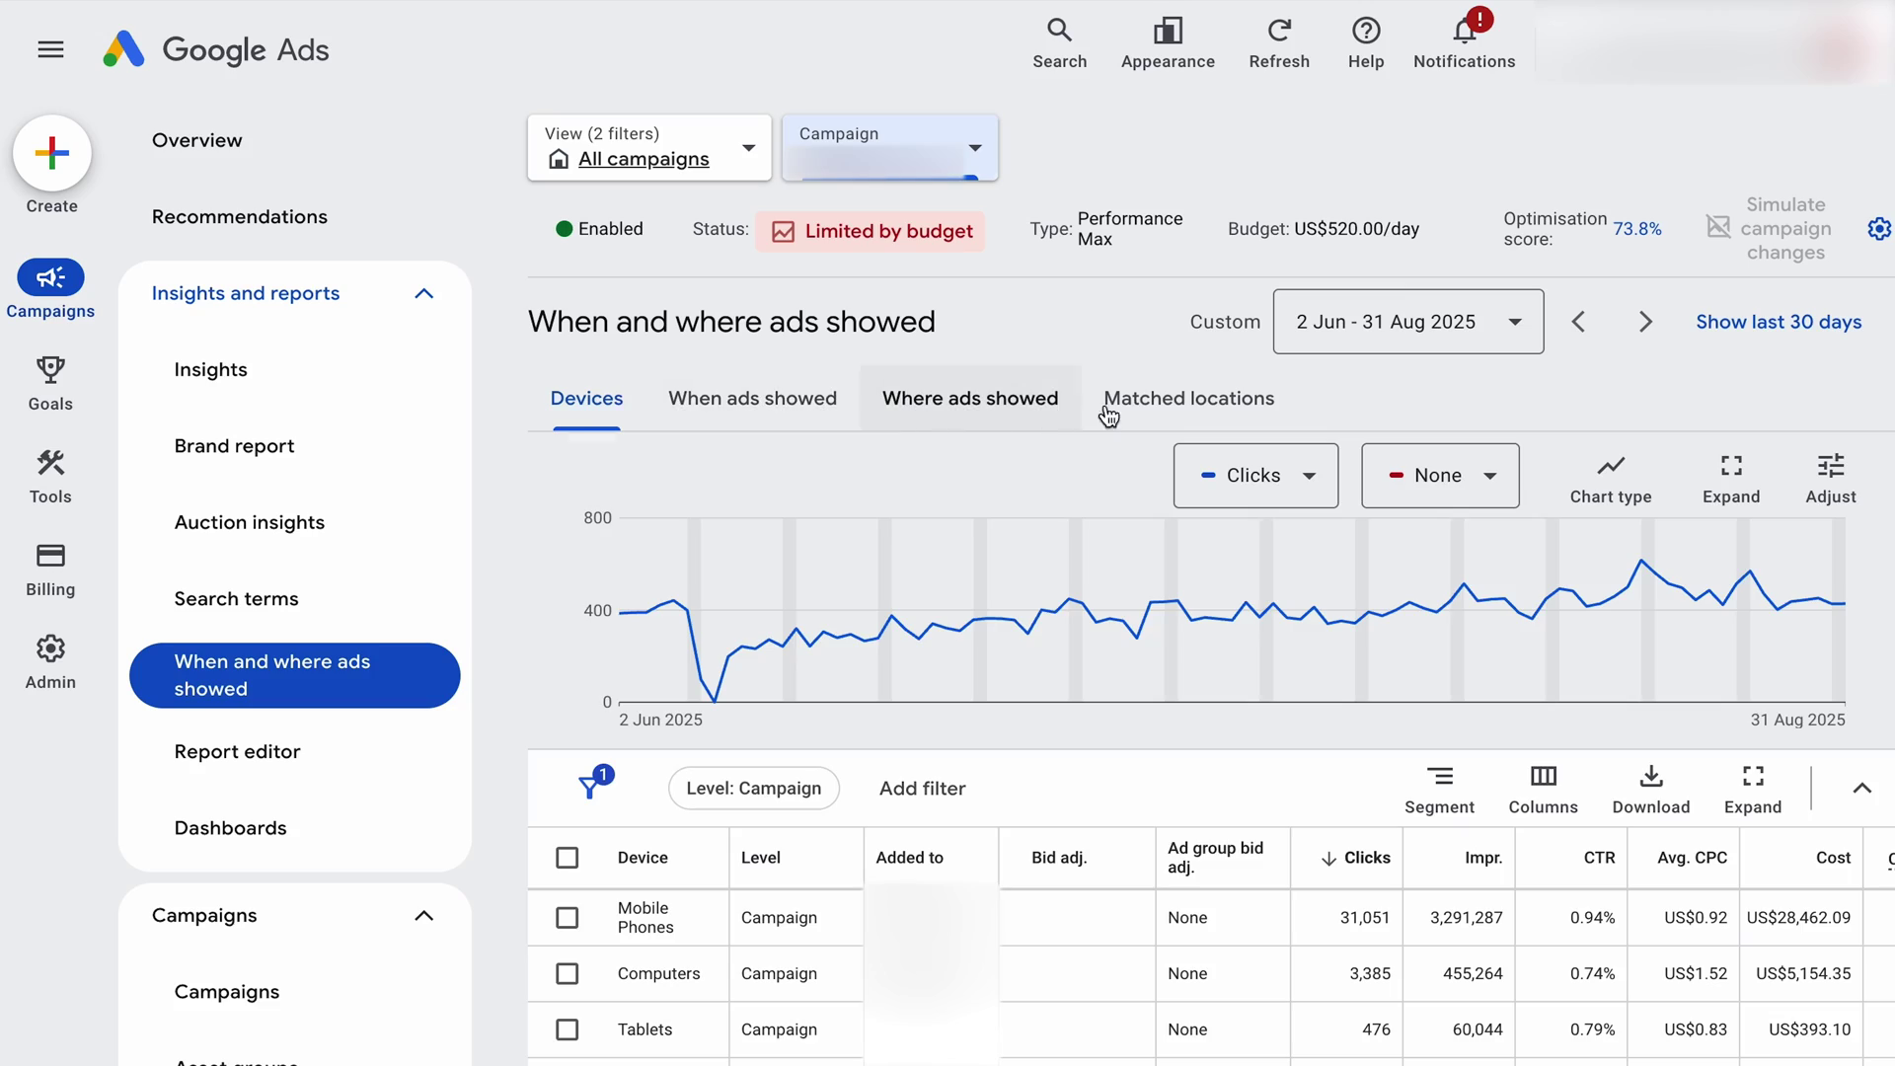
click(810, 422)
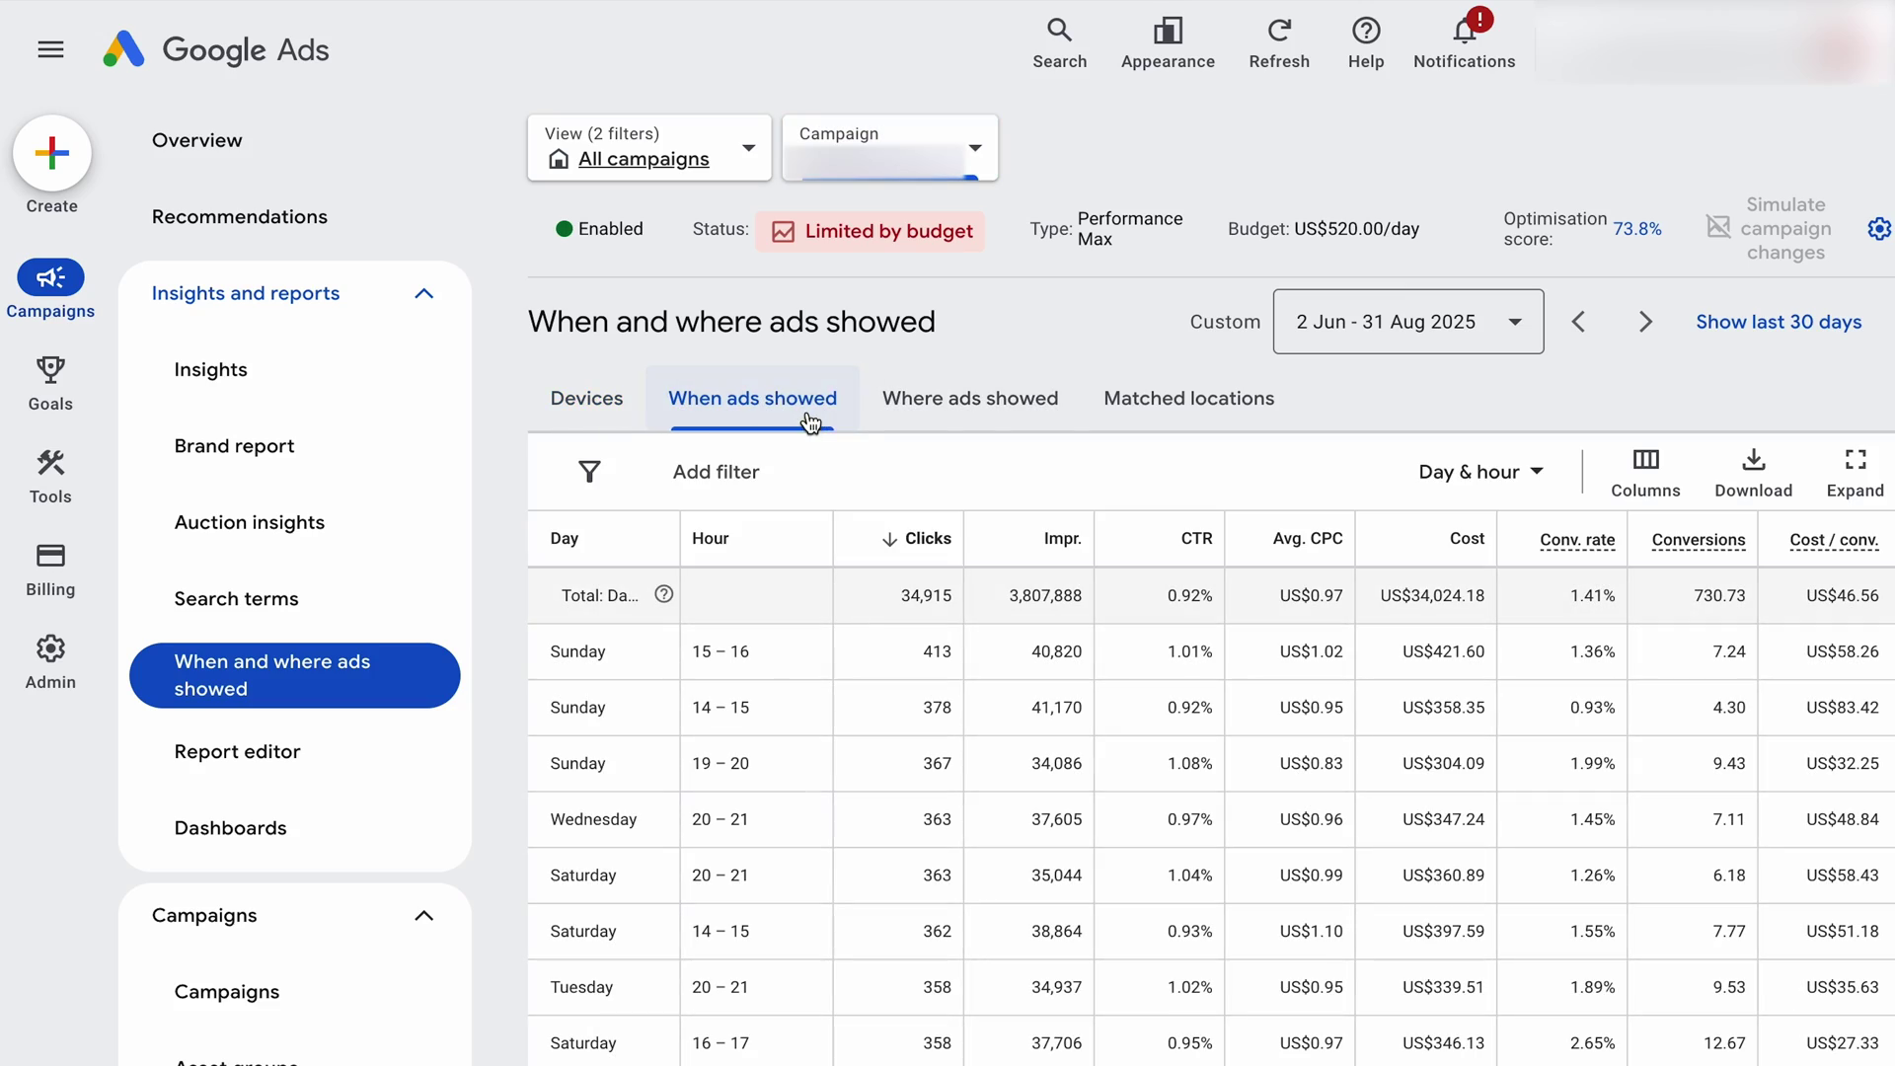
- Review the placements, devices and matched locations tabs, then show the campaign Overview with the menu hidden
click(999, 416)
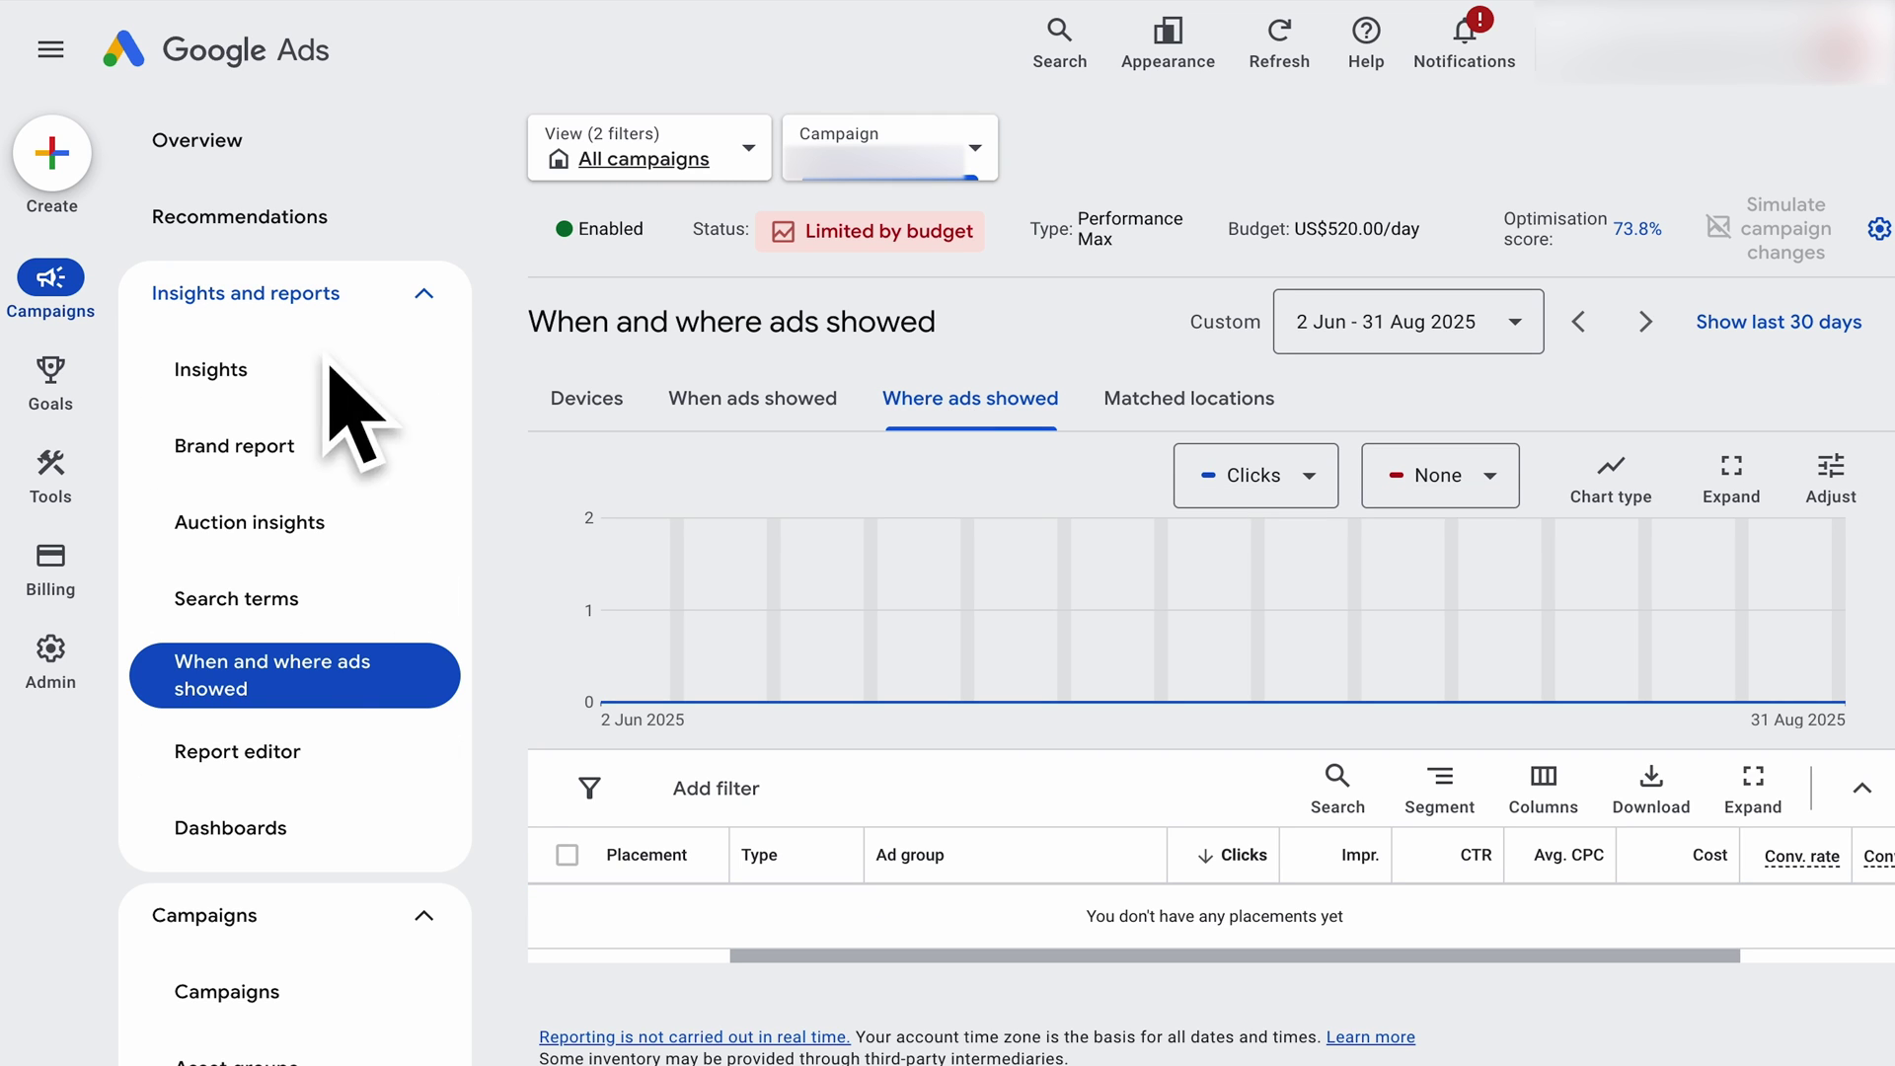
click(597, 414)
click(711, 413)
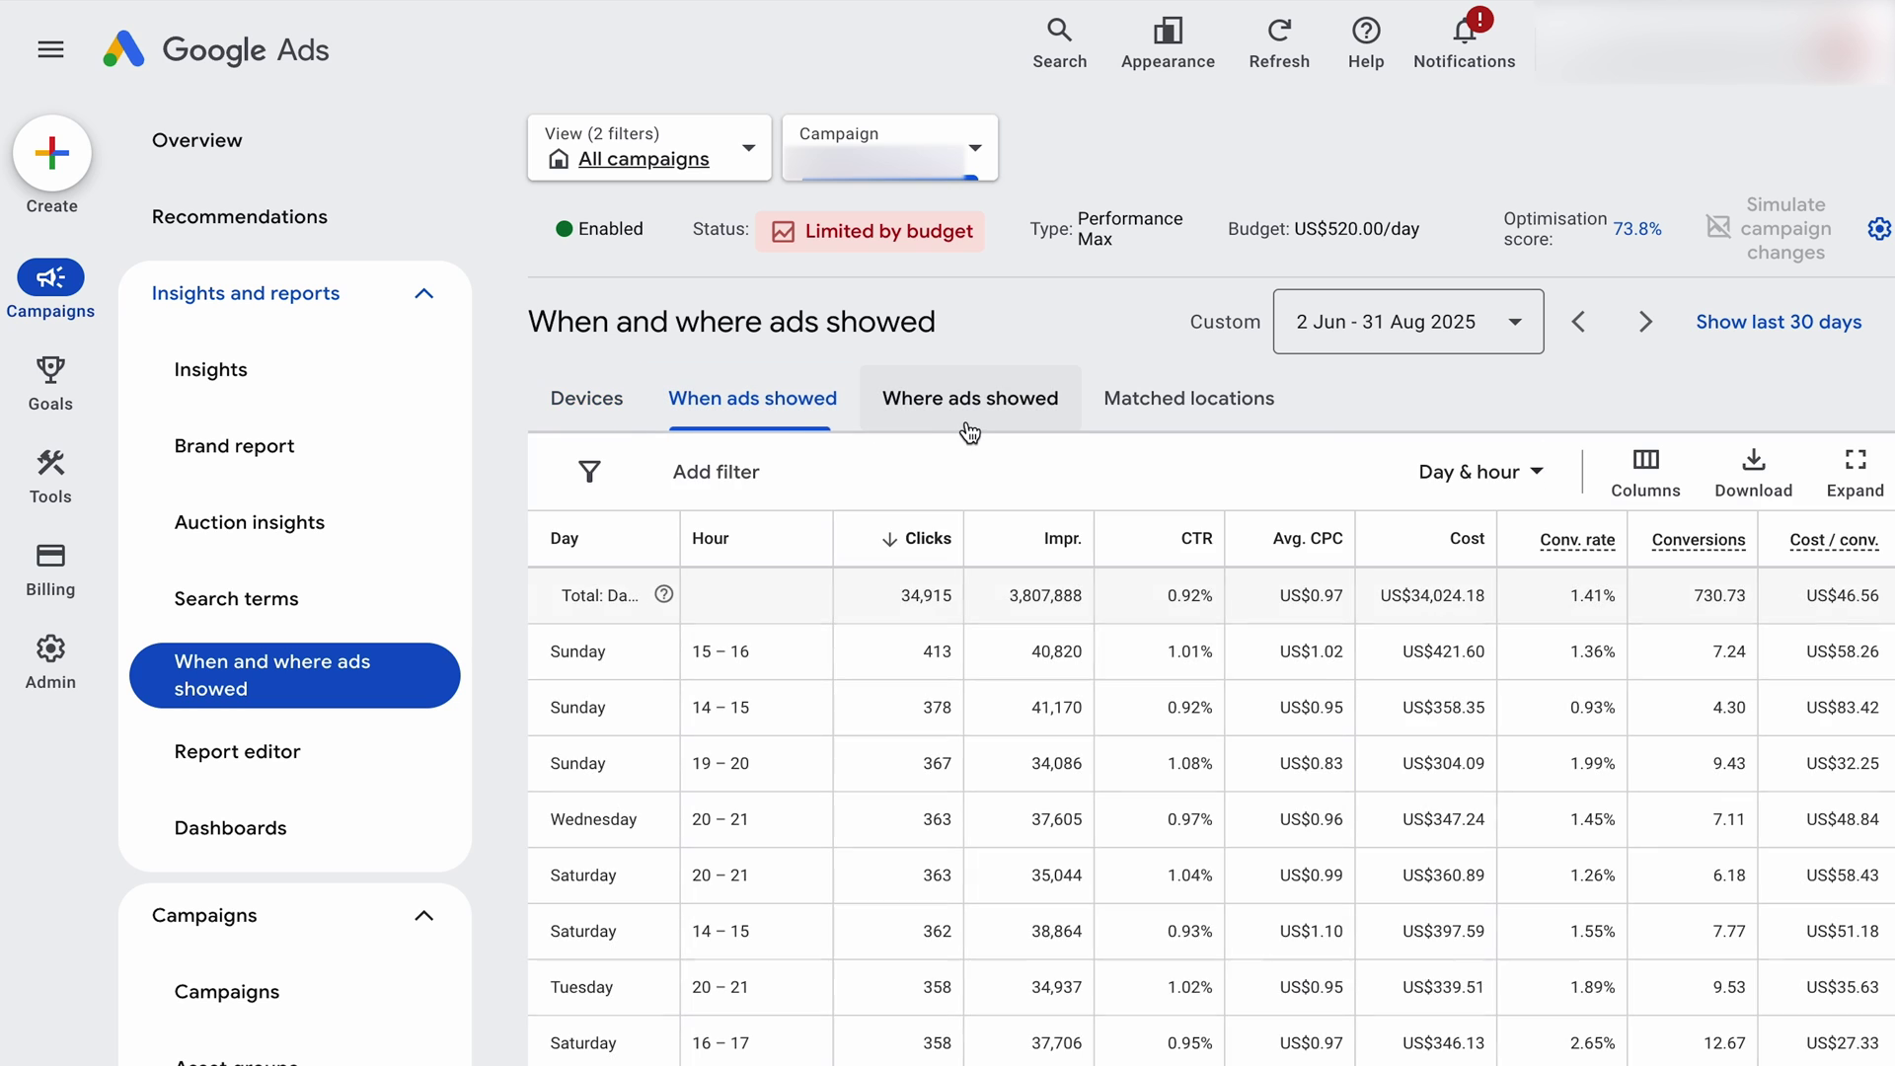
click(970, 424)
click(1177, 399)
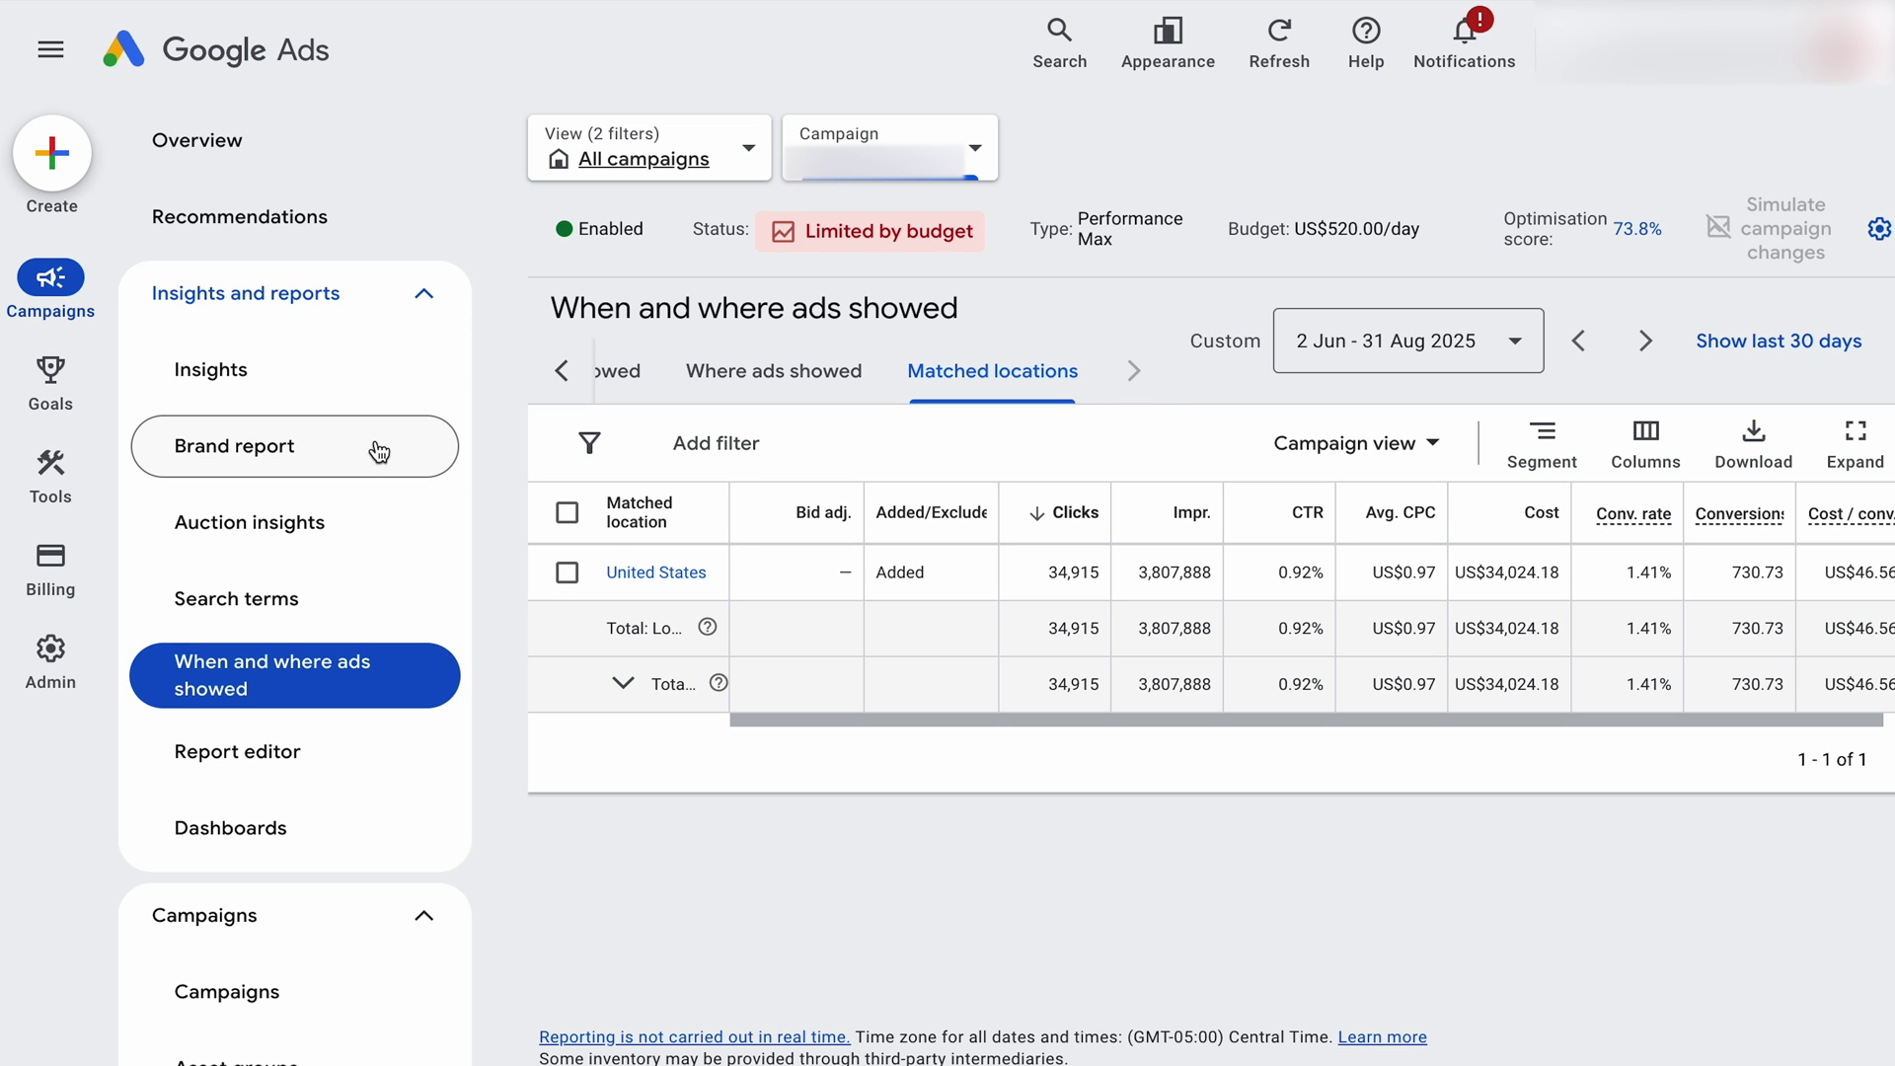
click(158, 140)
click(52, 71)
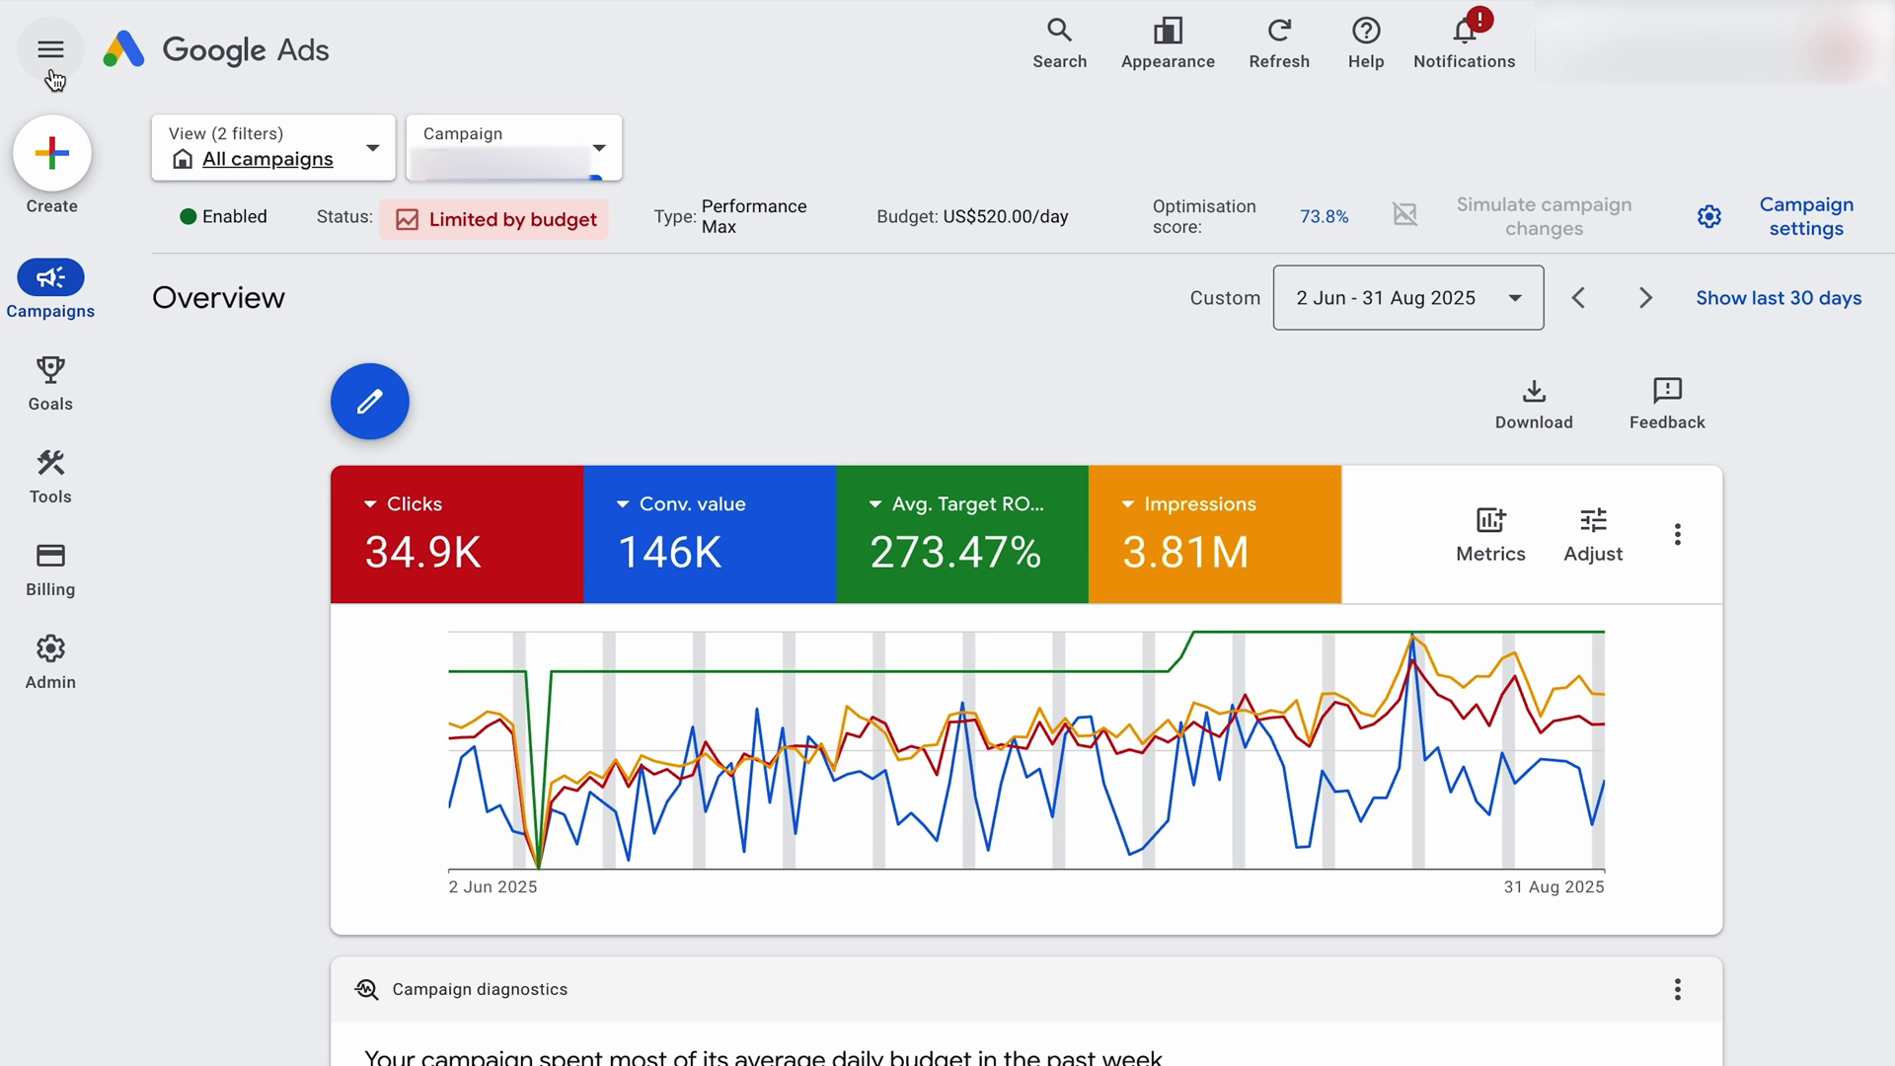
- Reopen the side menu, check the all-campaigns view and pickers, then show the Performance Max Campaigns page
click(51, 276)
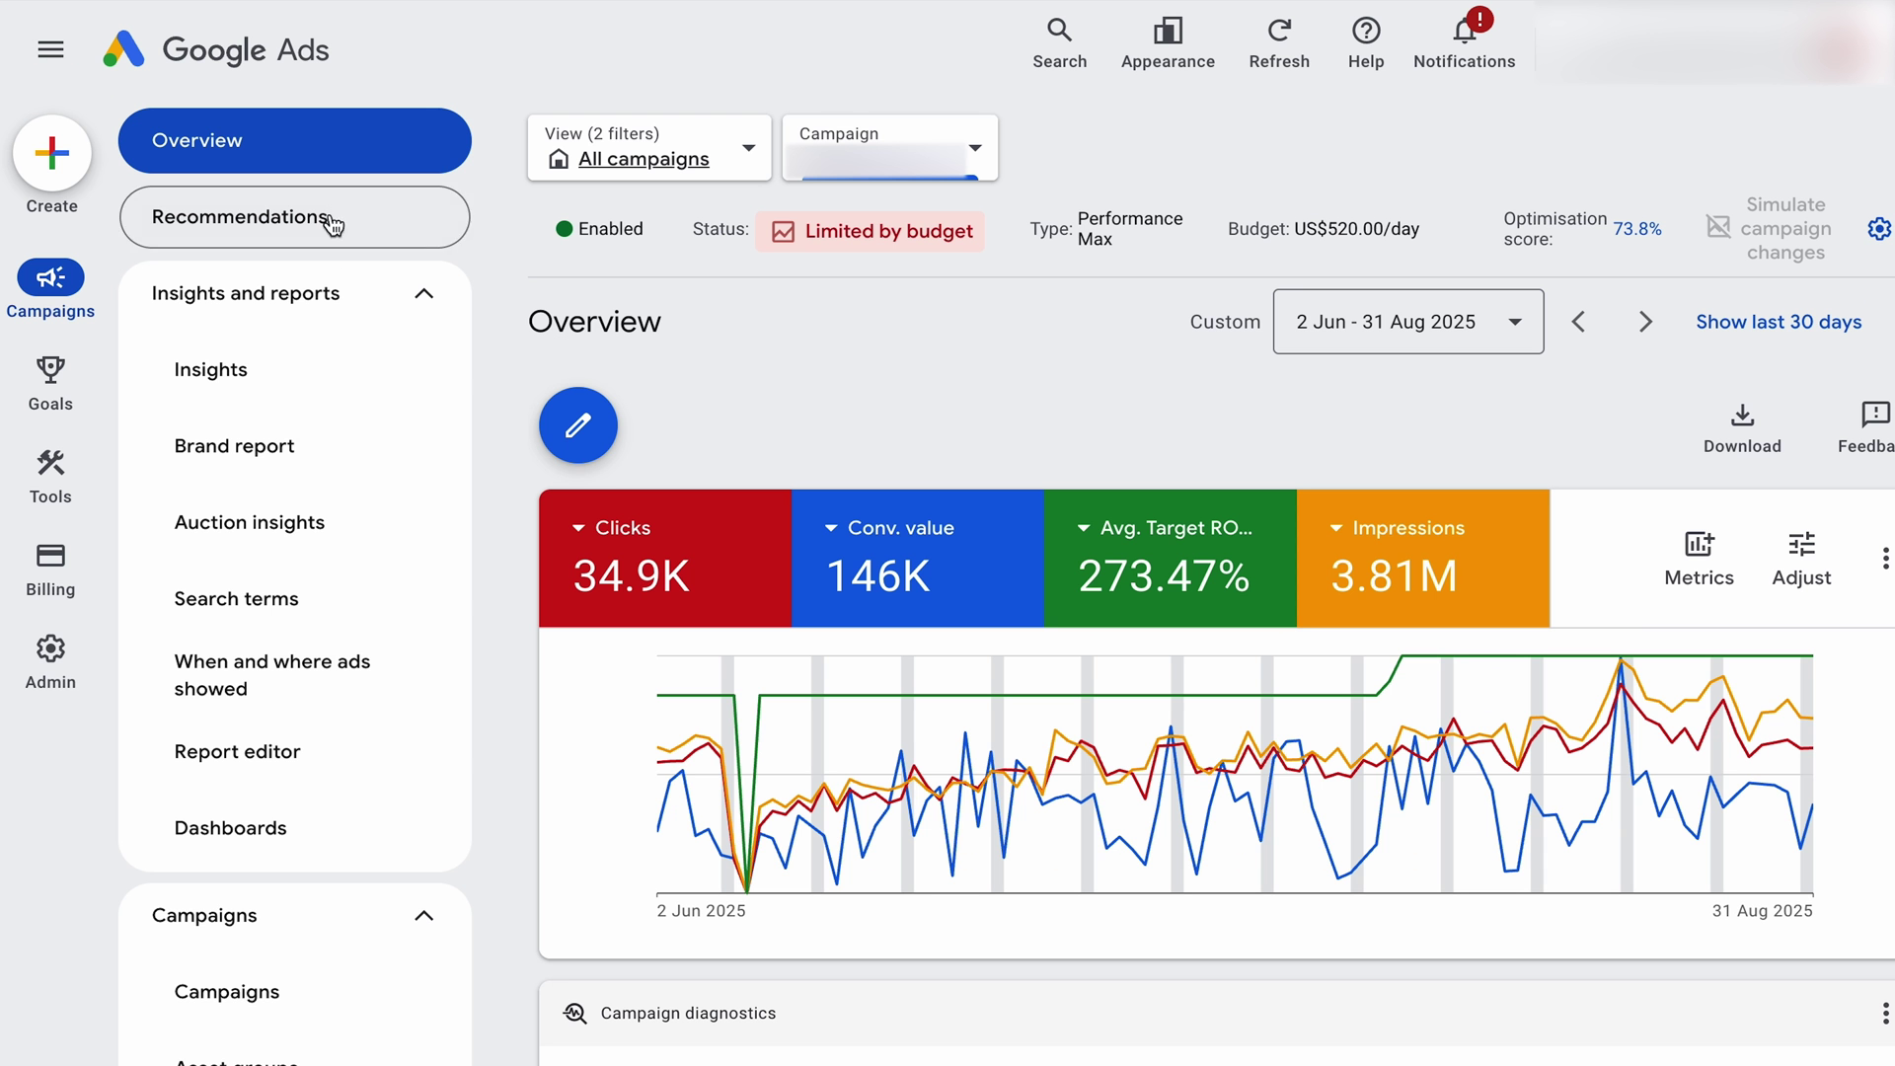
click(271, 718)
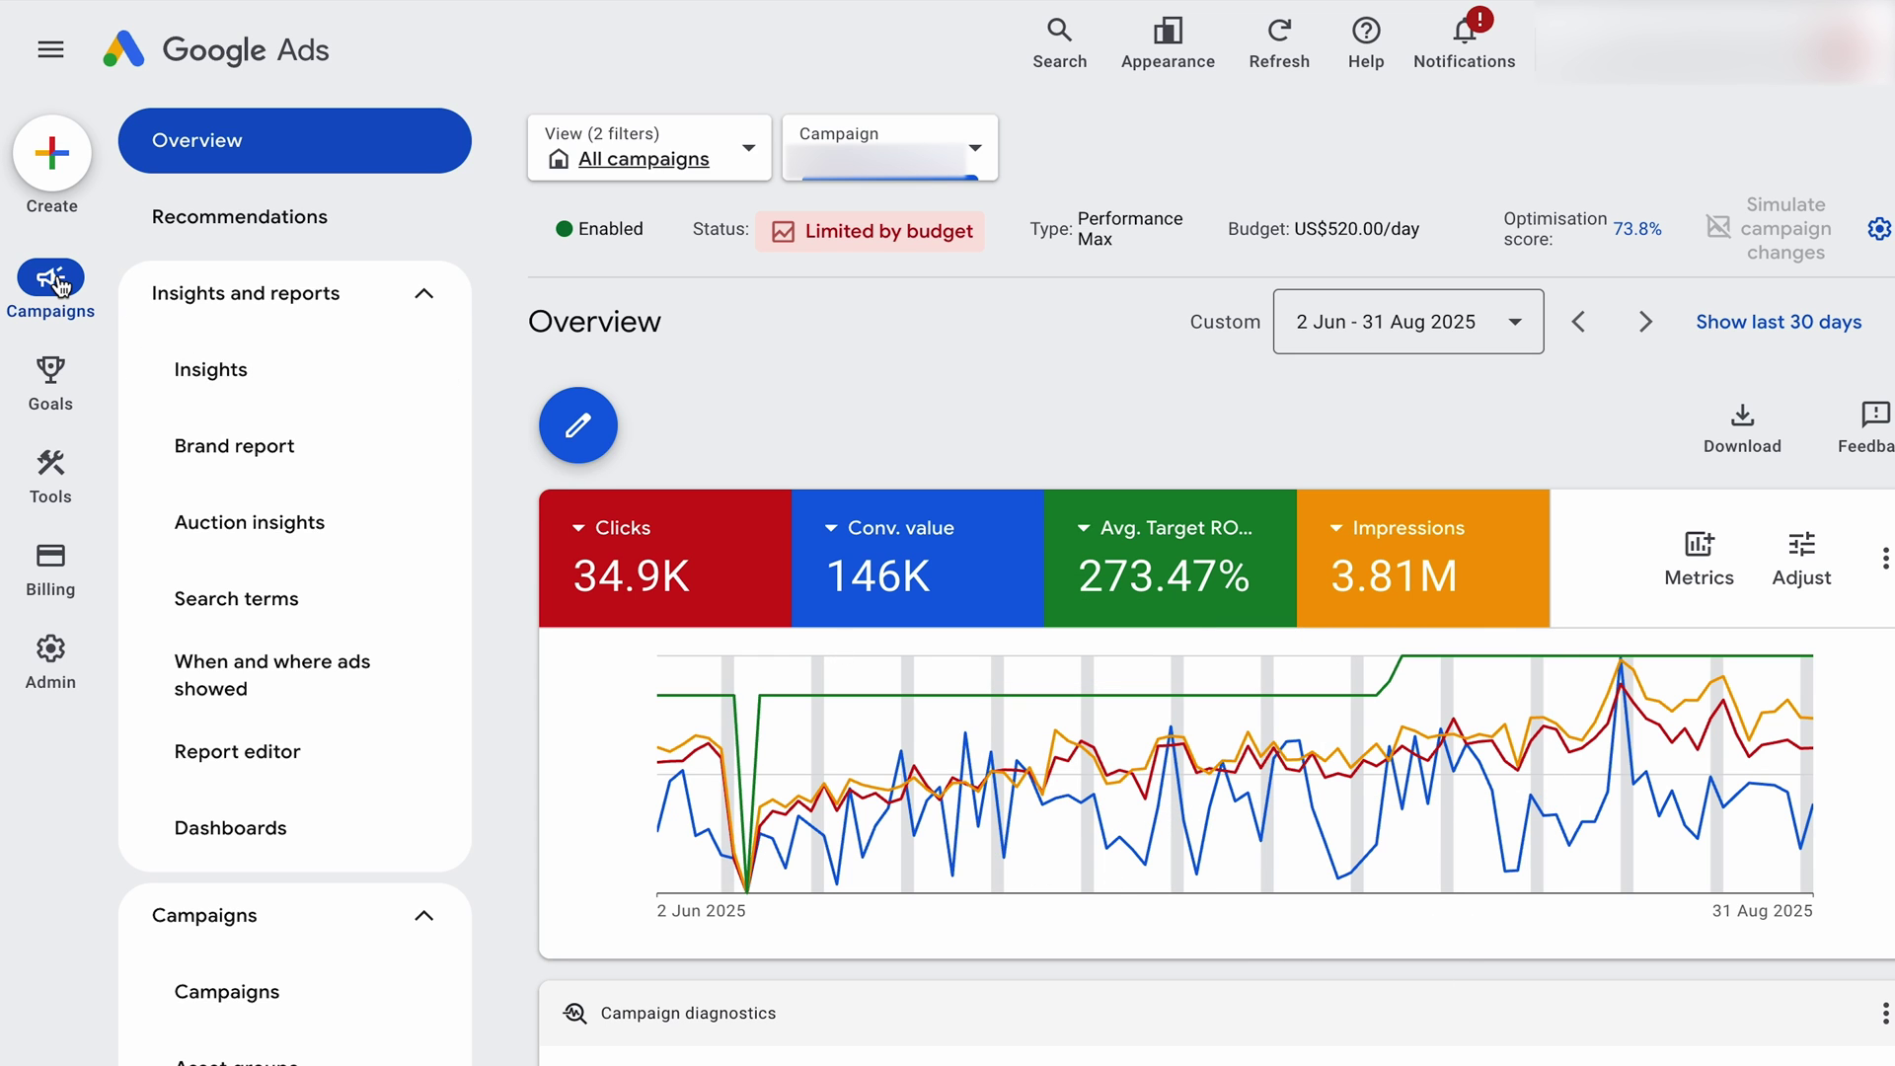
click(675, 160)
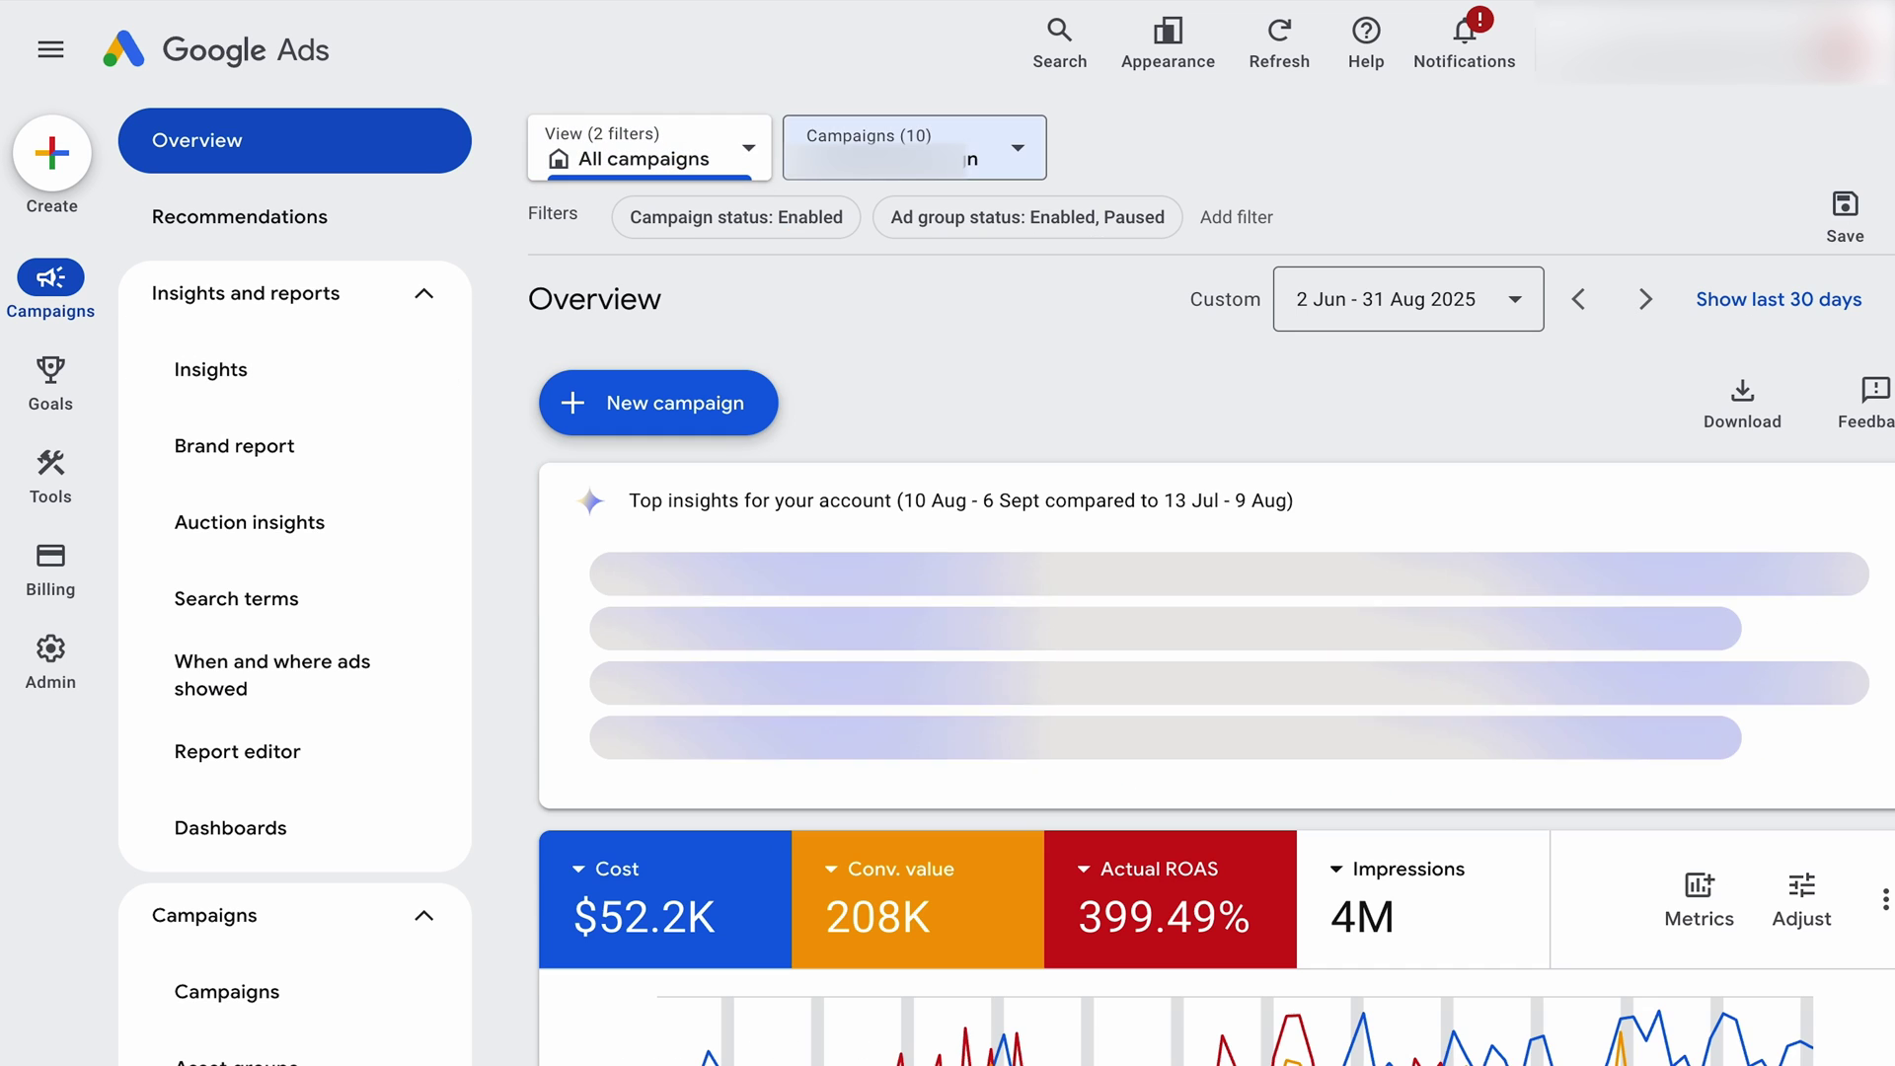
click(600, 161)
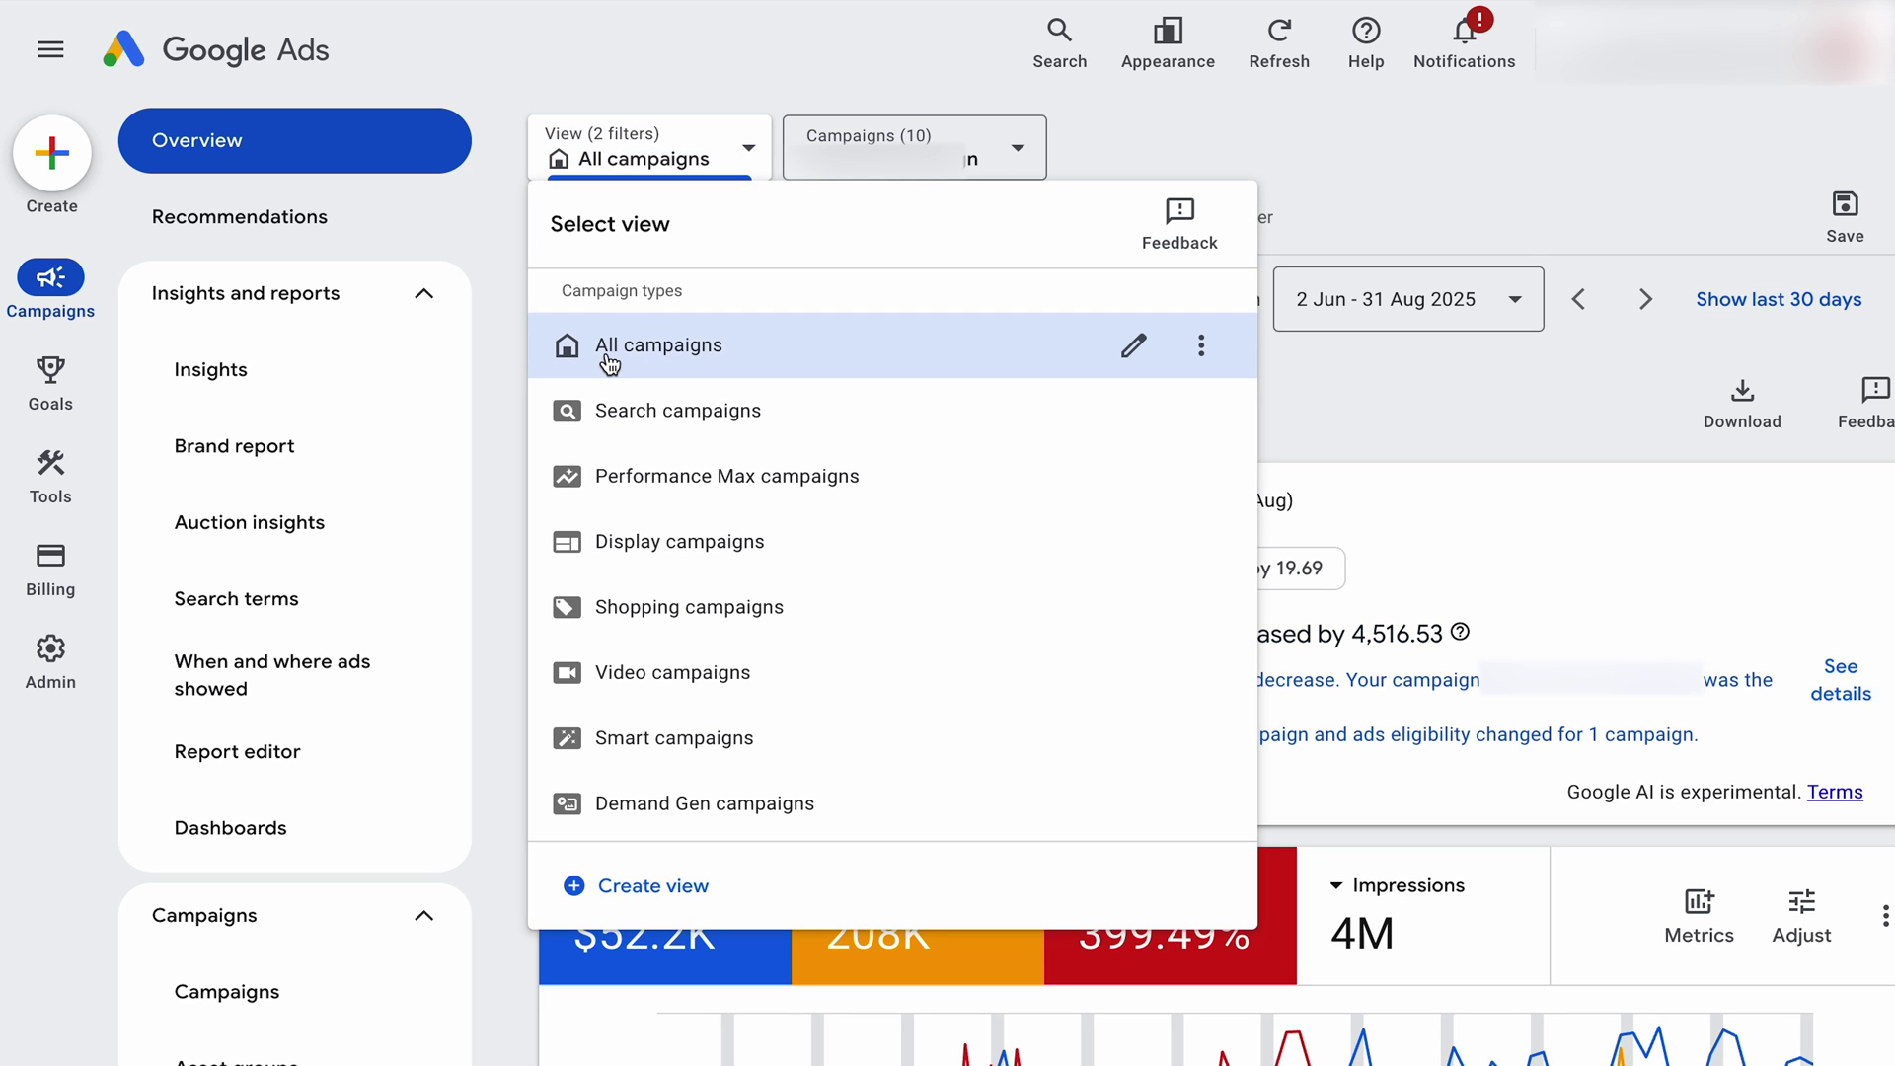
click(883, 160)
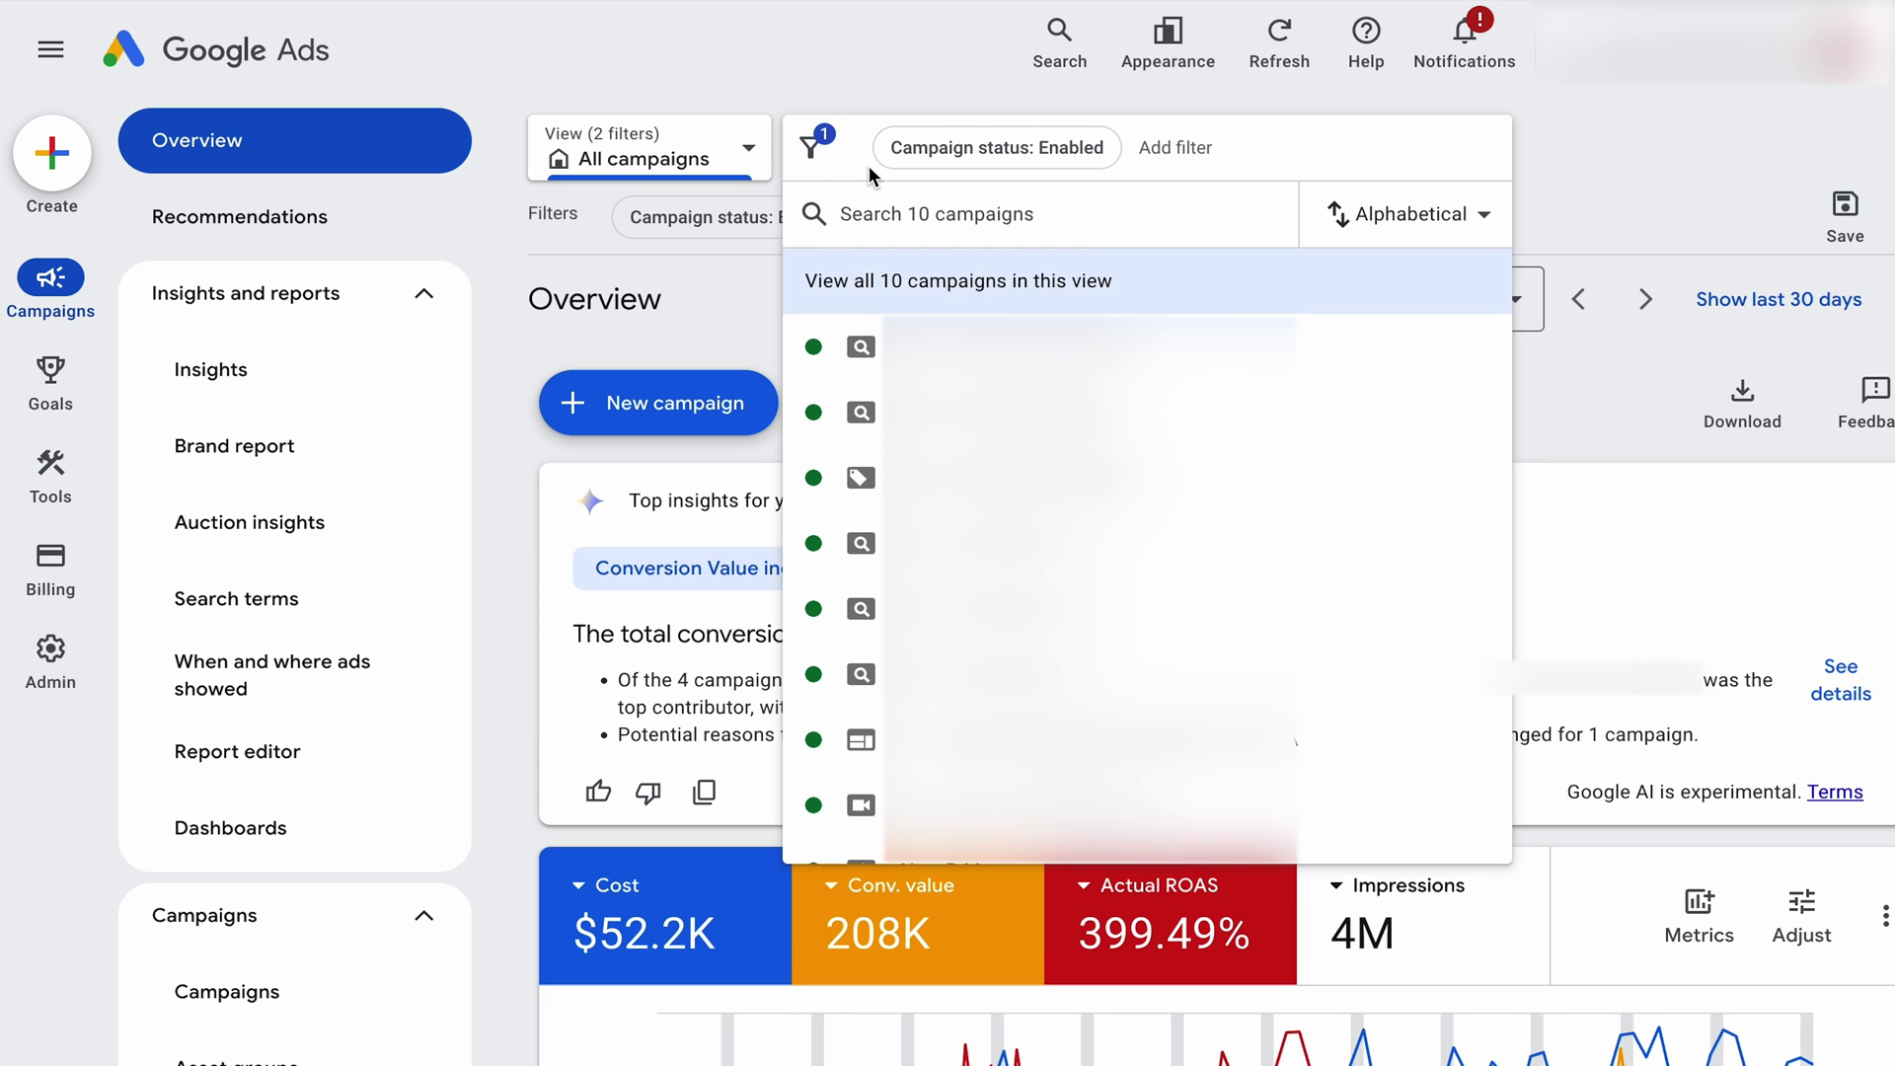
click(897, 79)
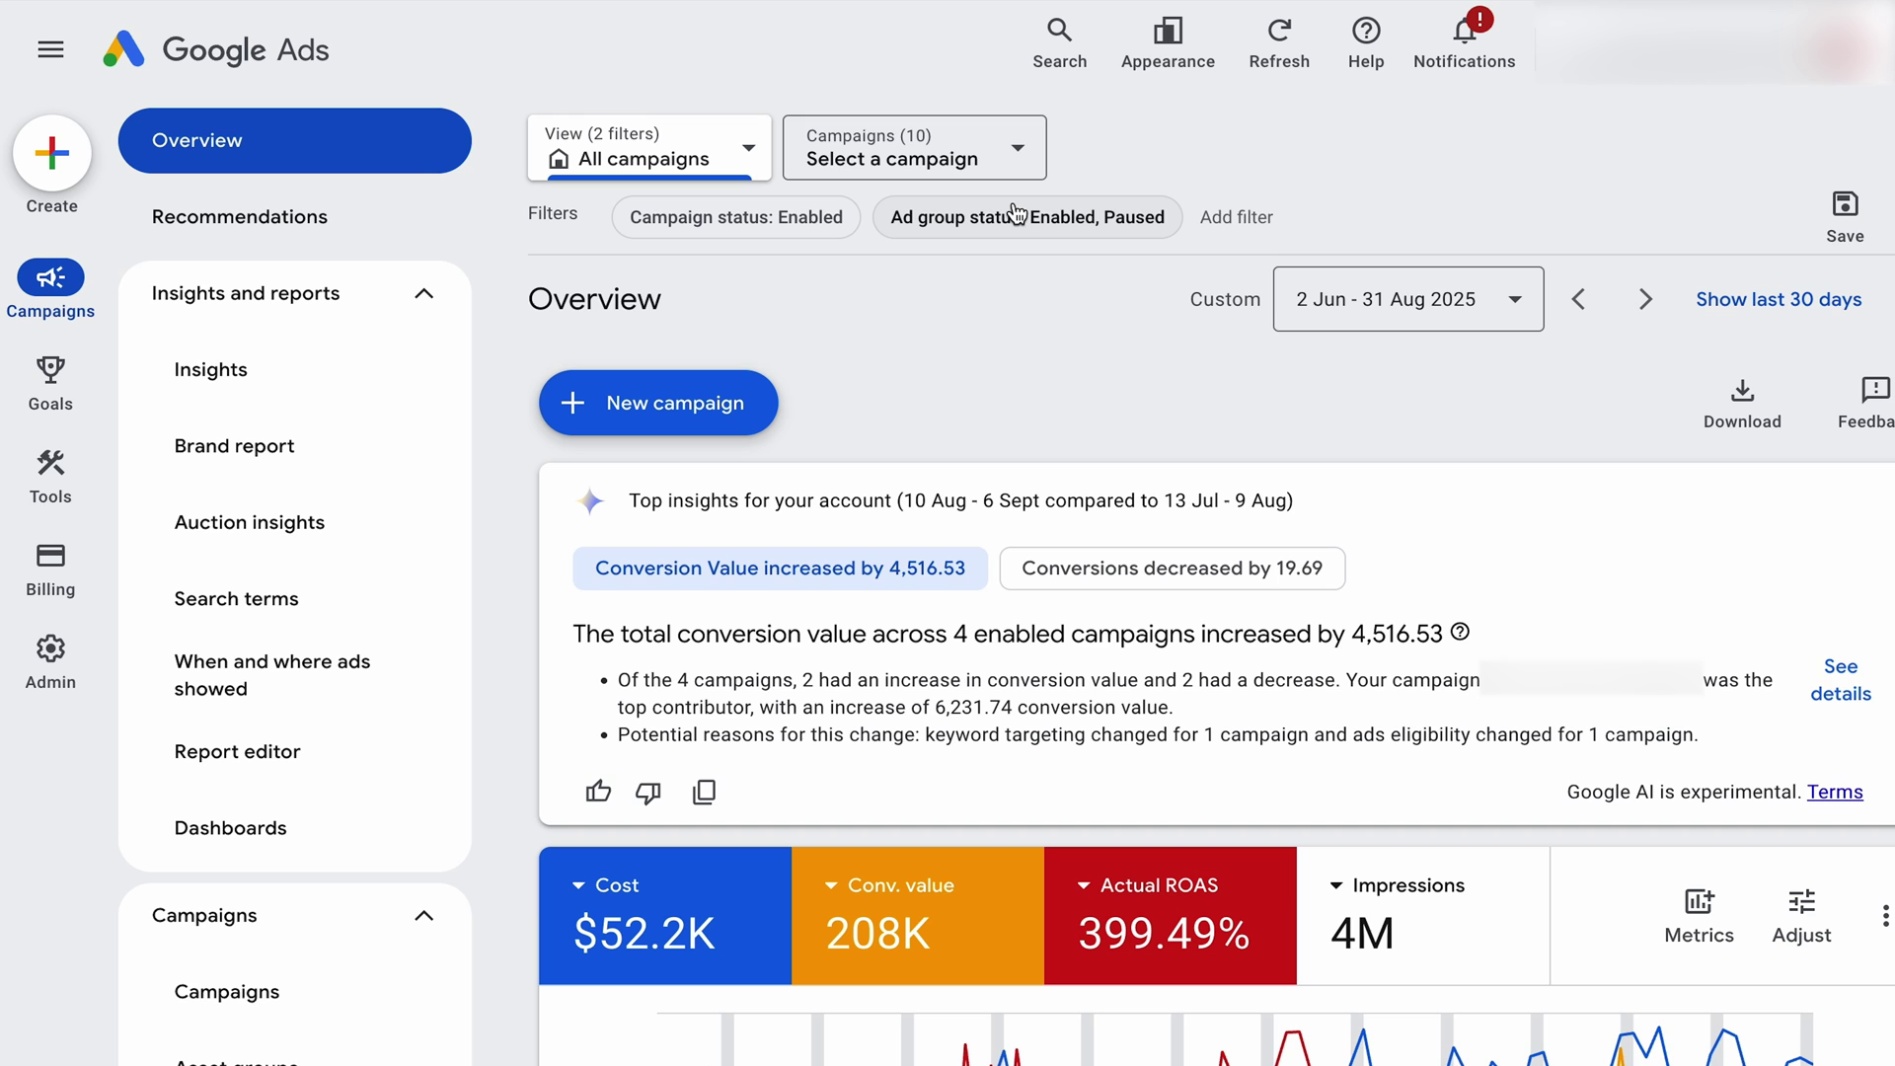
click(193, 1011)
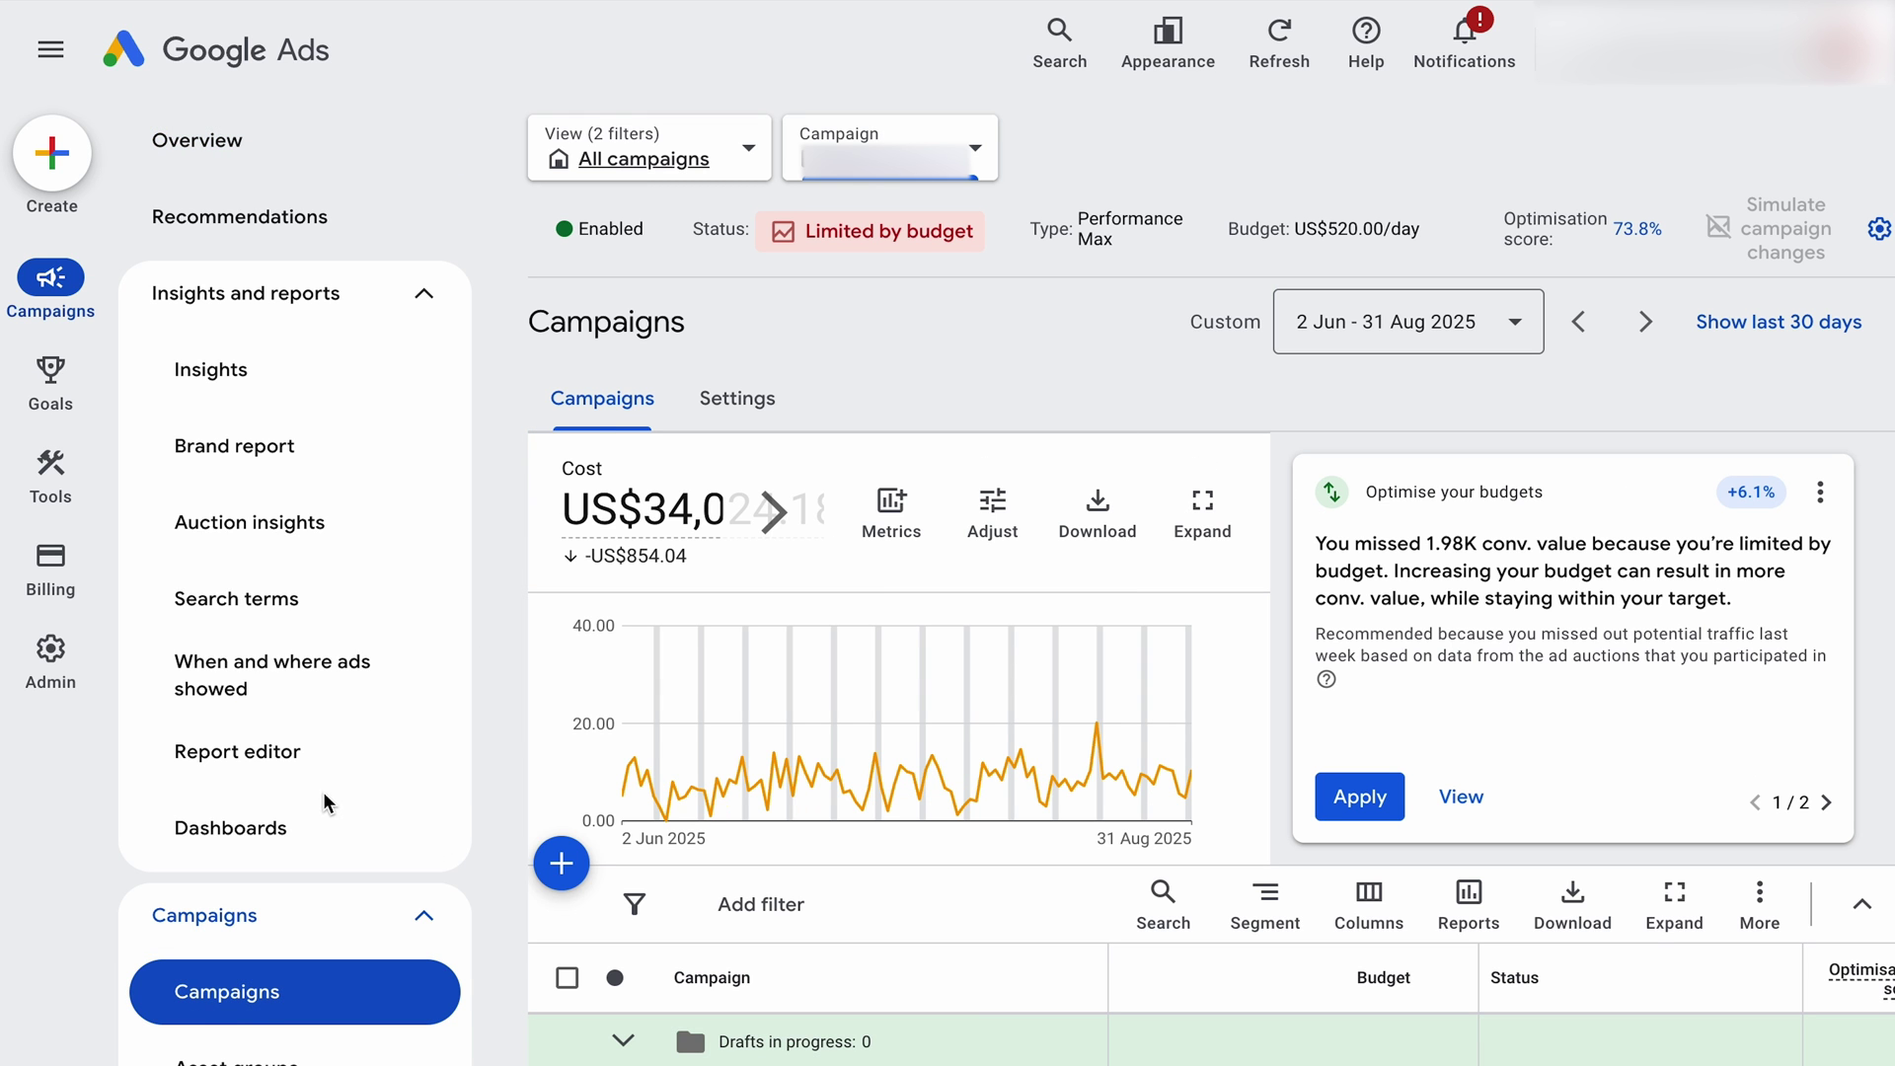
- Pick the US$99.00/day Search campaign in the campaign selector and show its Overview
scroll(323, 792, down, 3)
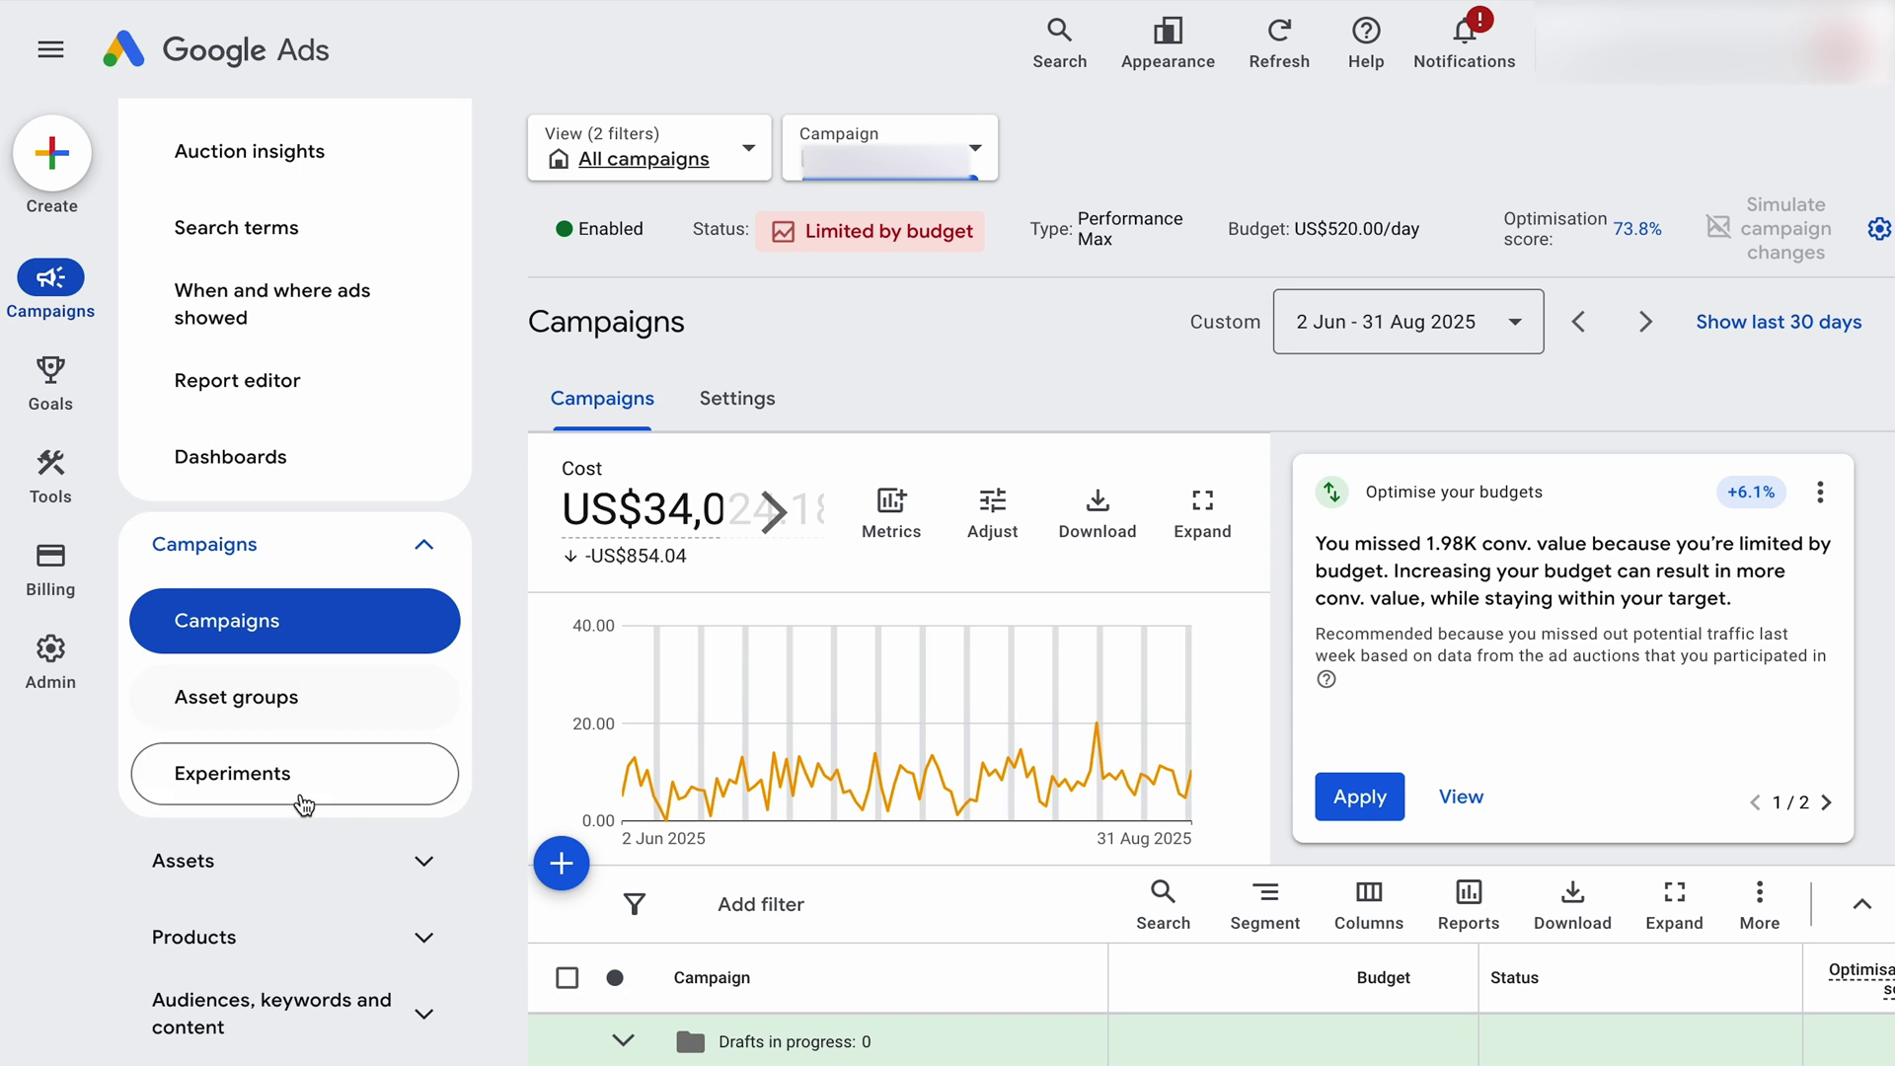
click(888, 148)
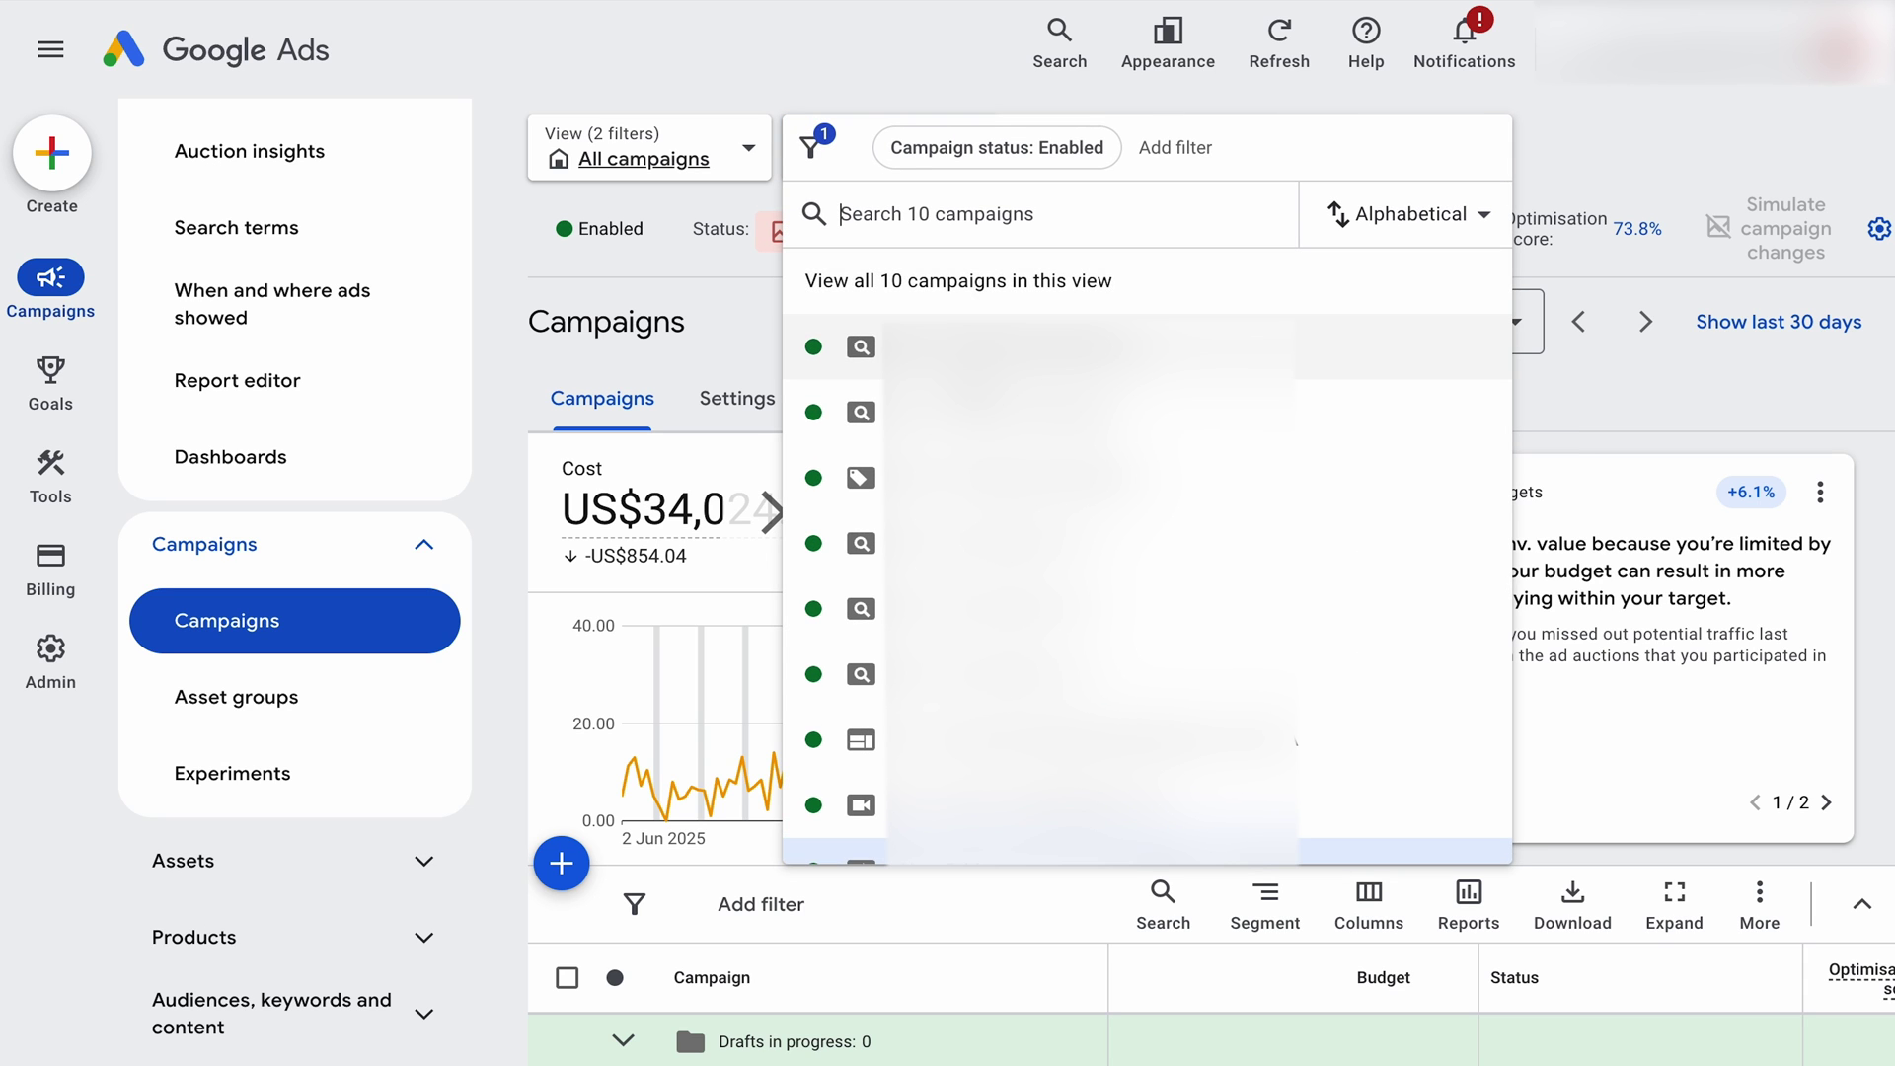
click(987, 346)
click(293, 849)
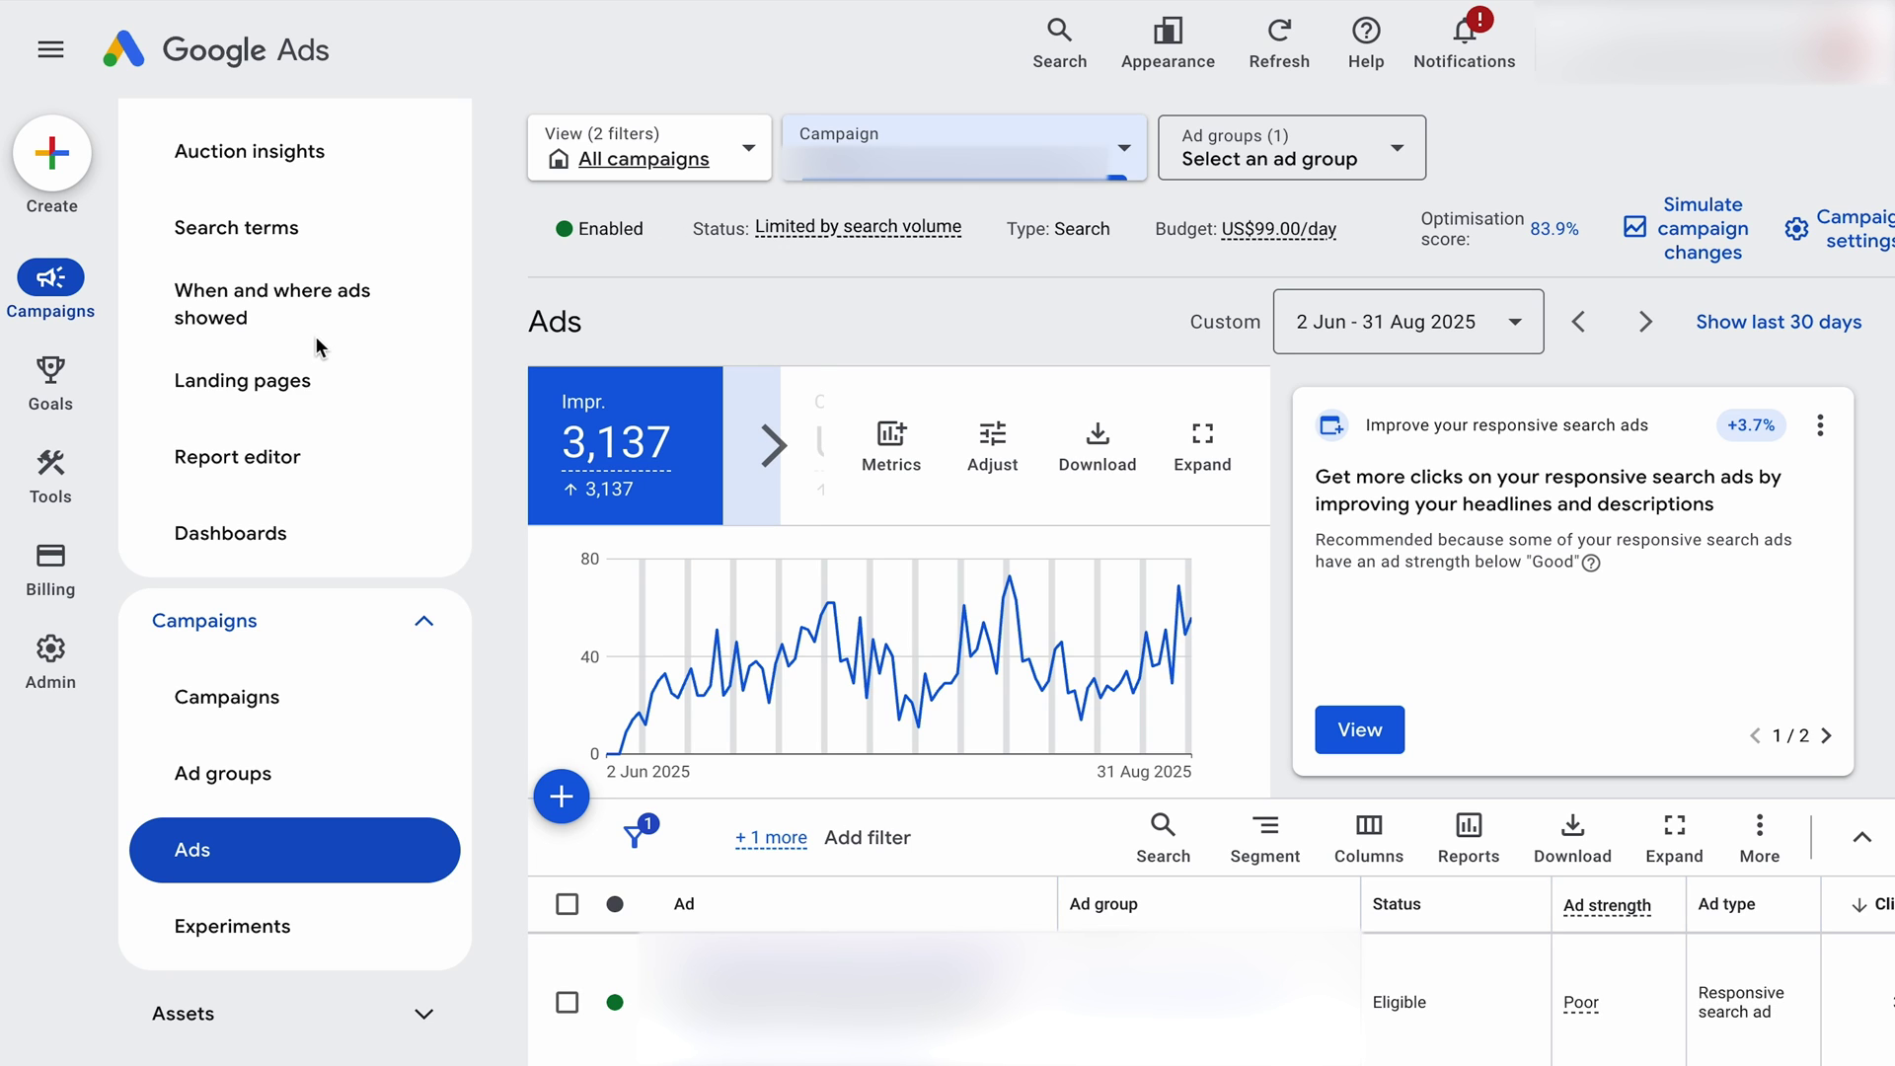
scroll(315, 335, up, 4)
click(257, 178)
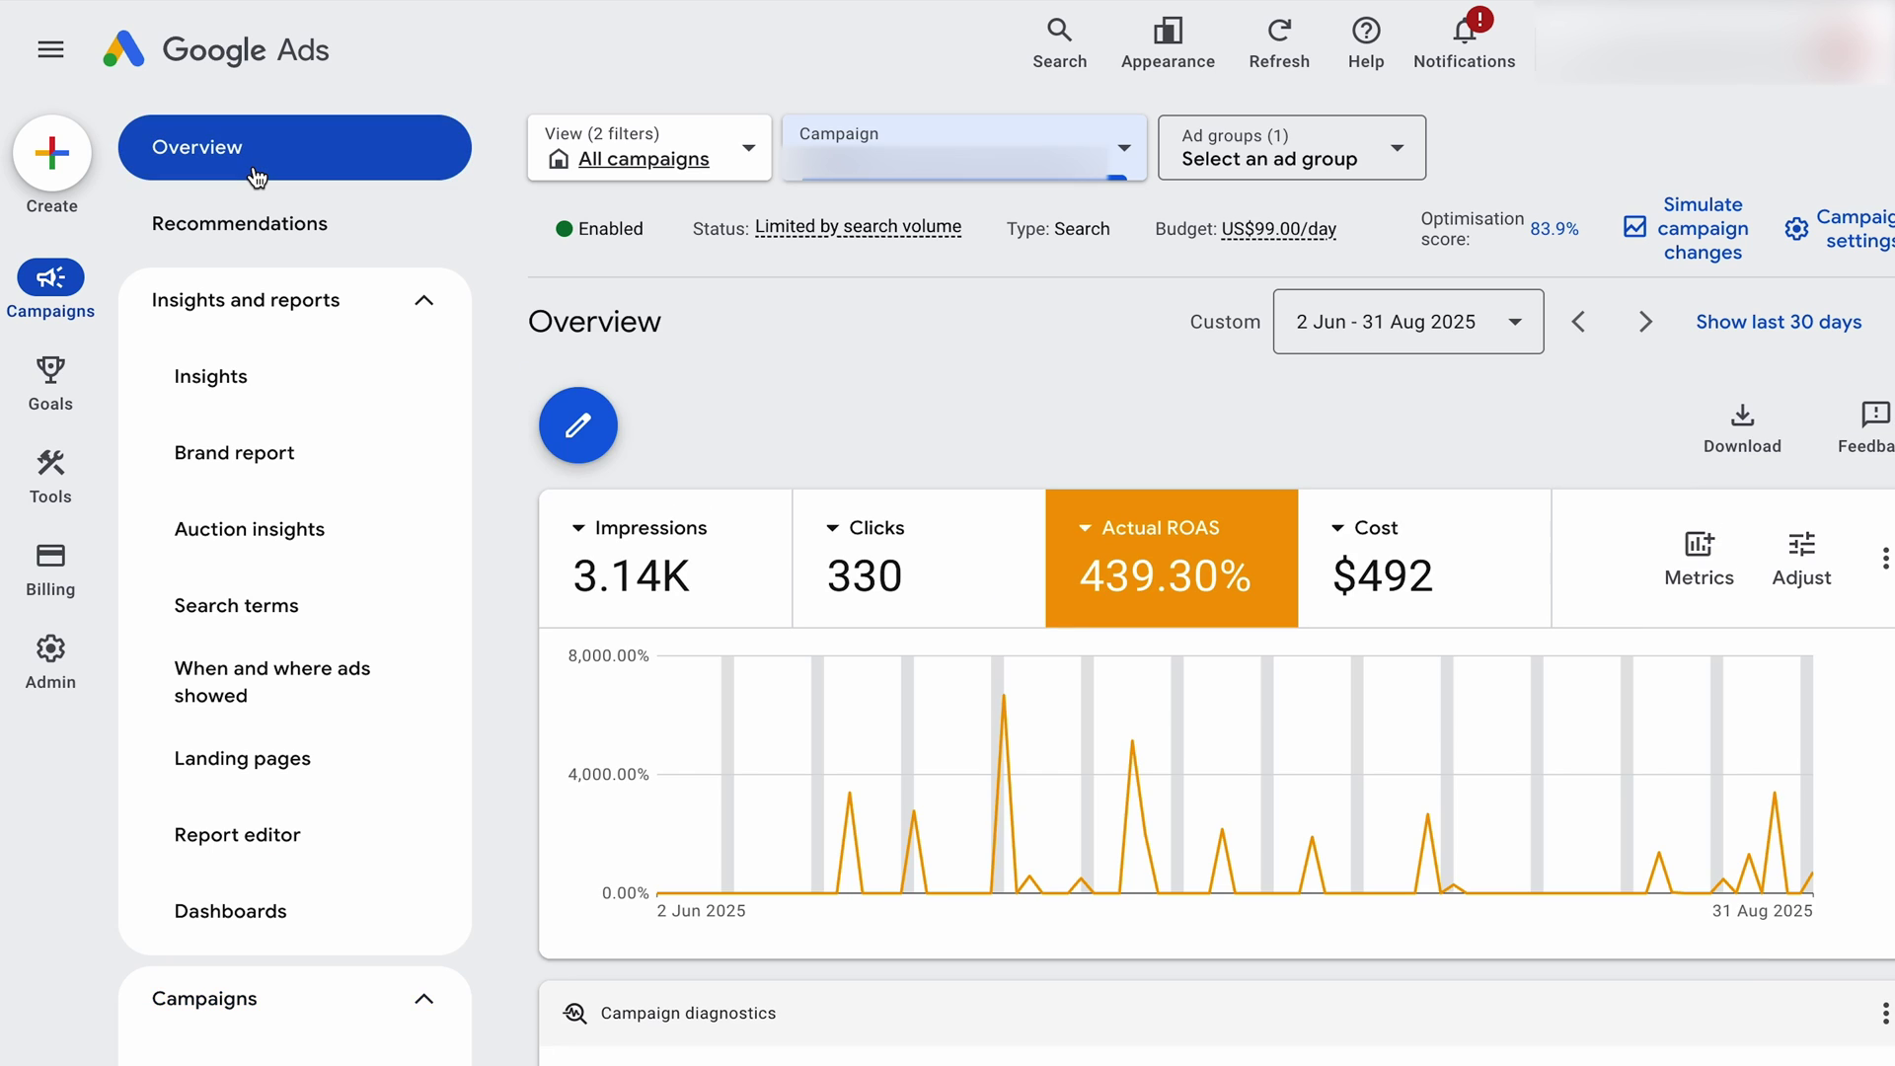
- Use page search for 'ads' to reach the campaign's Ads page, then reopen search
click(1056, 45)
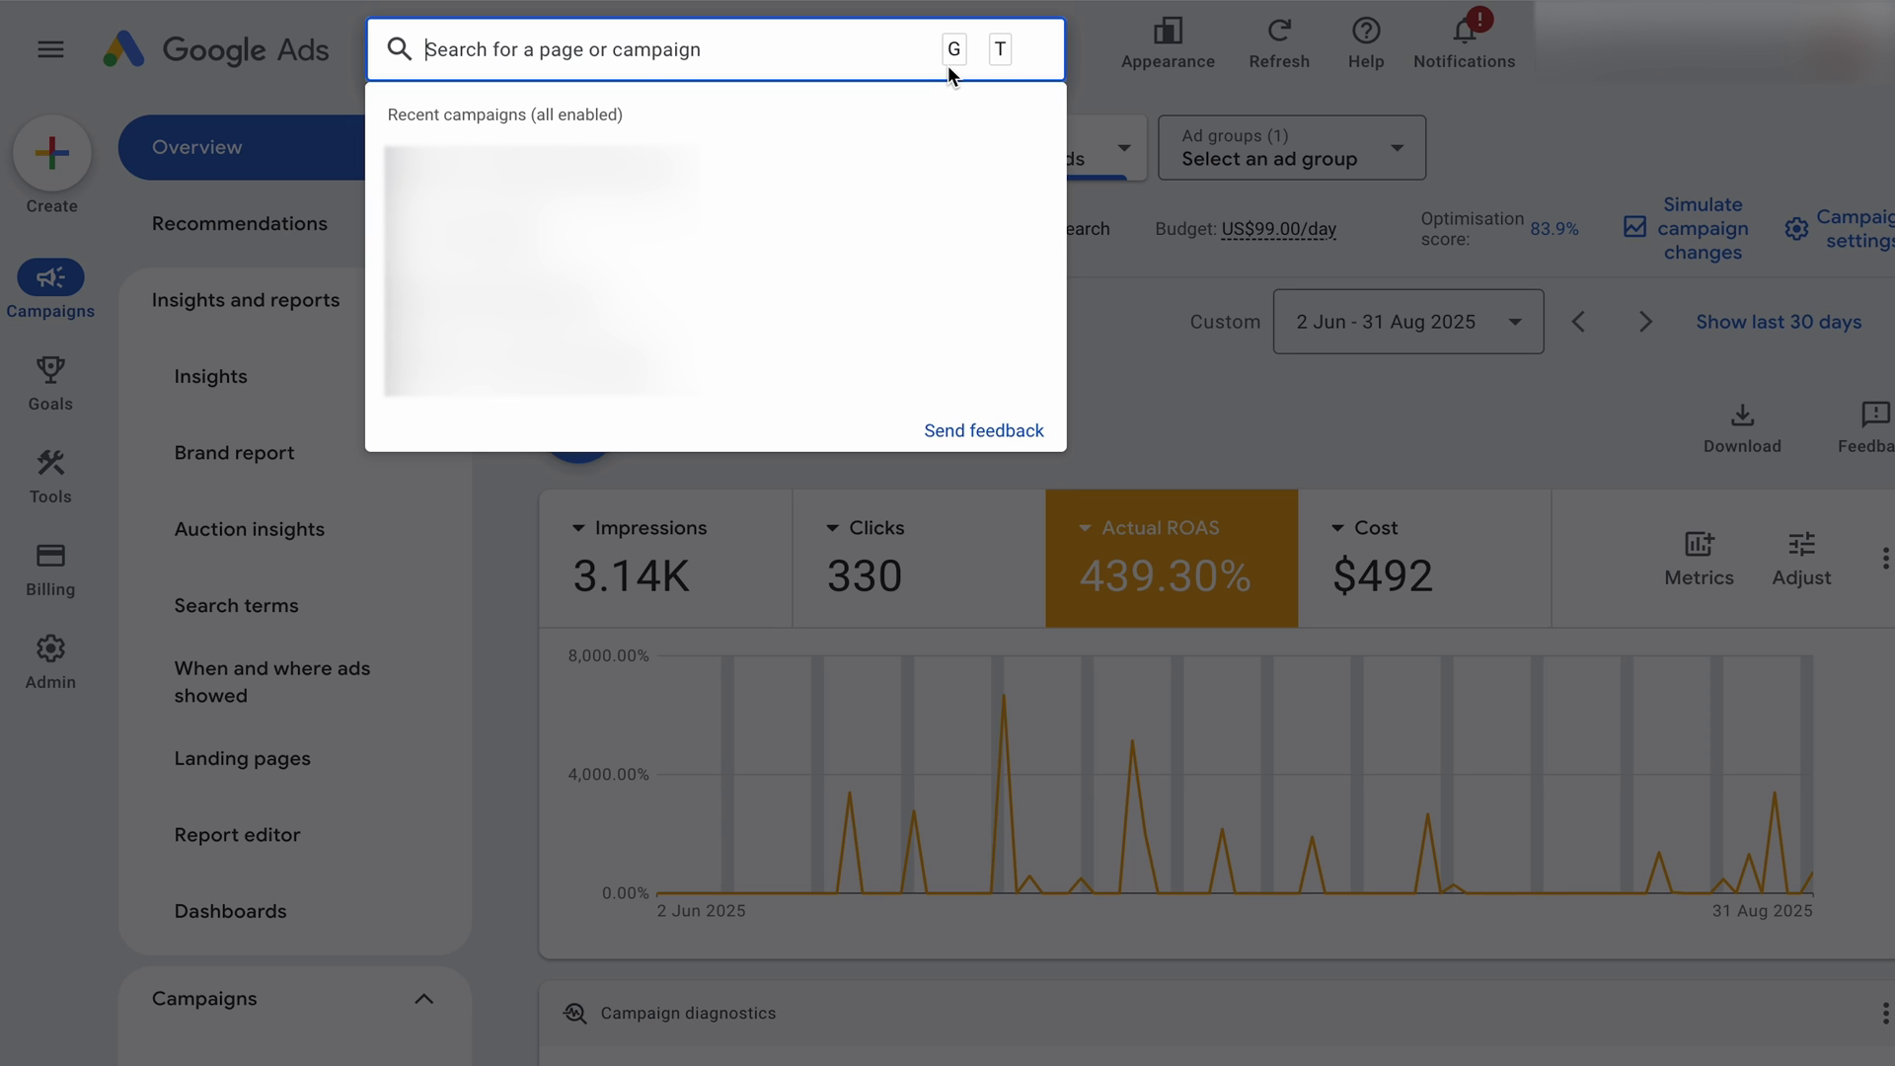
text(aud)
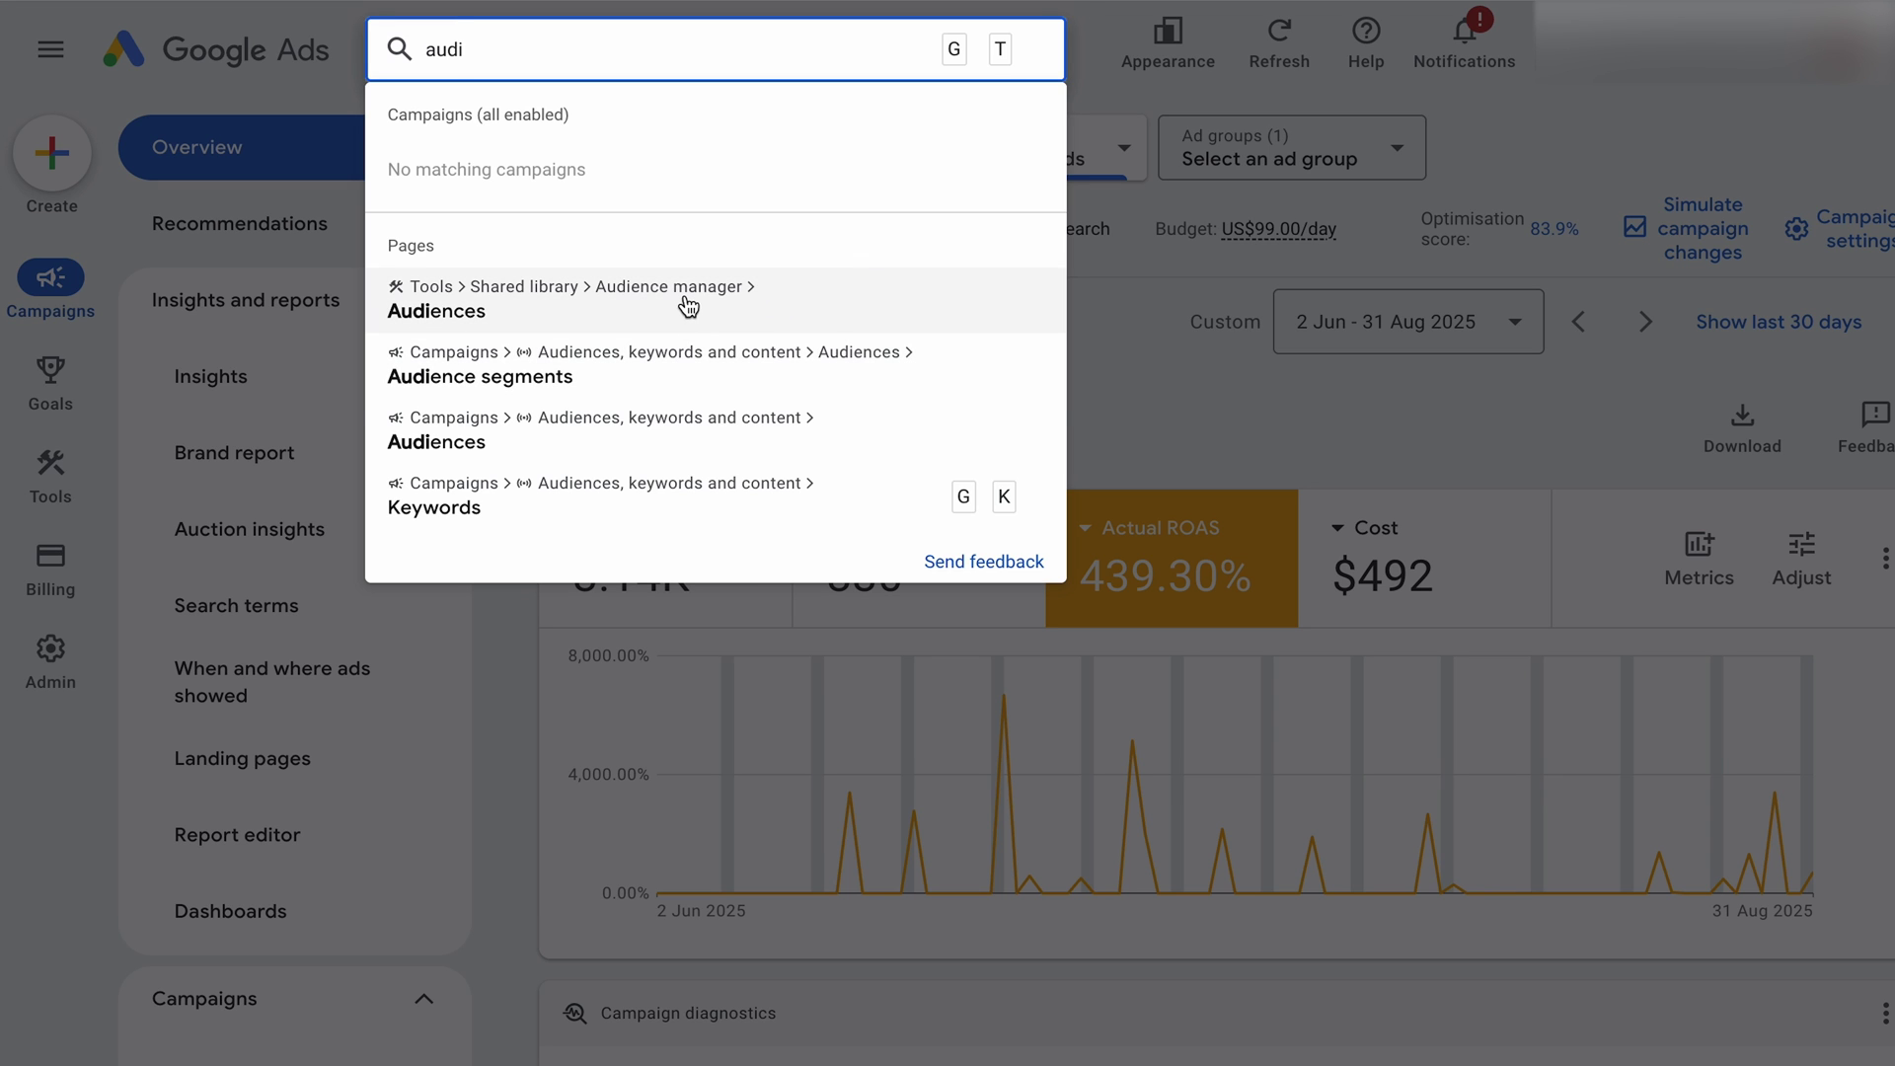
text(i)
click(556, 49)
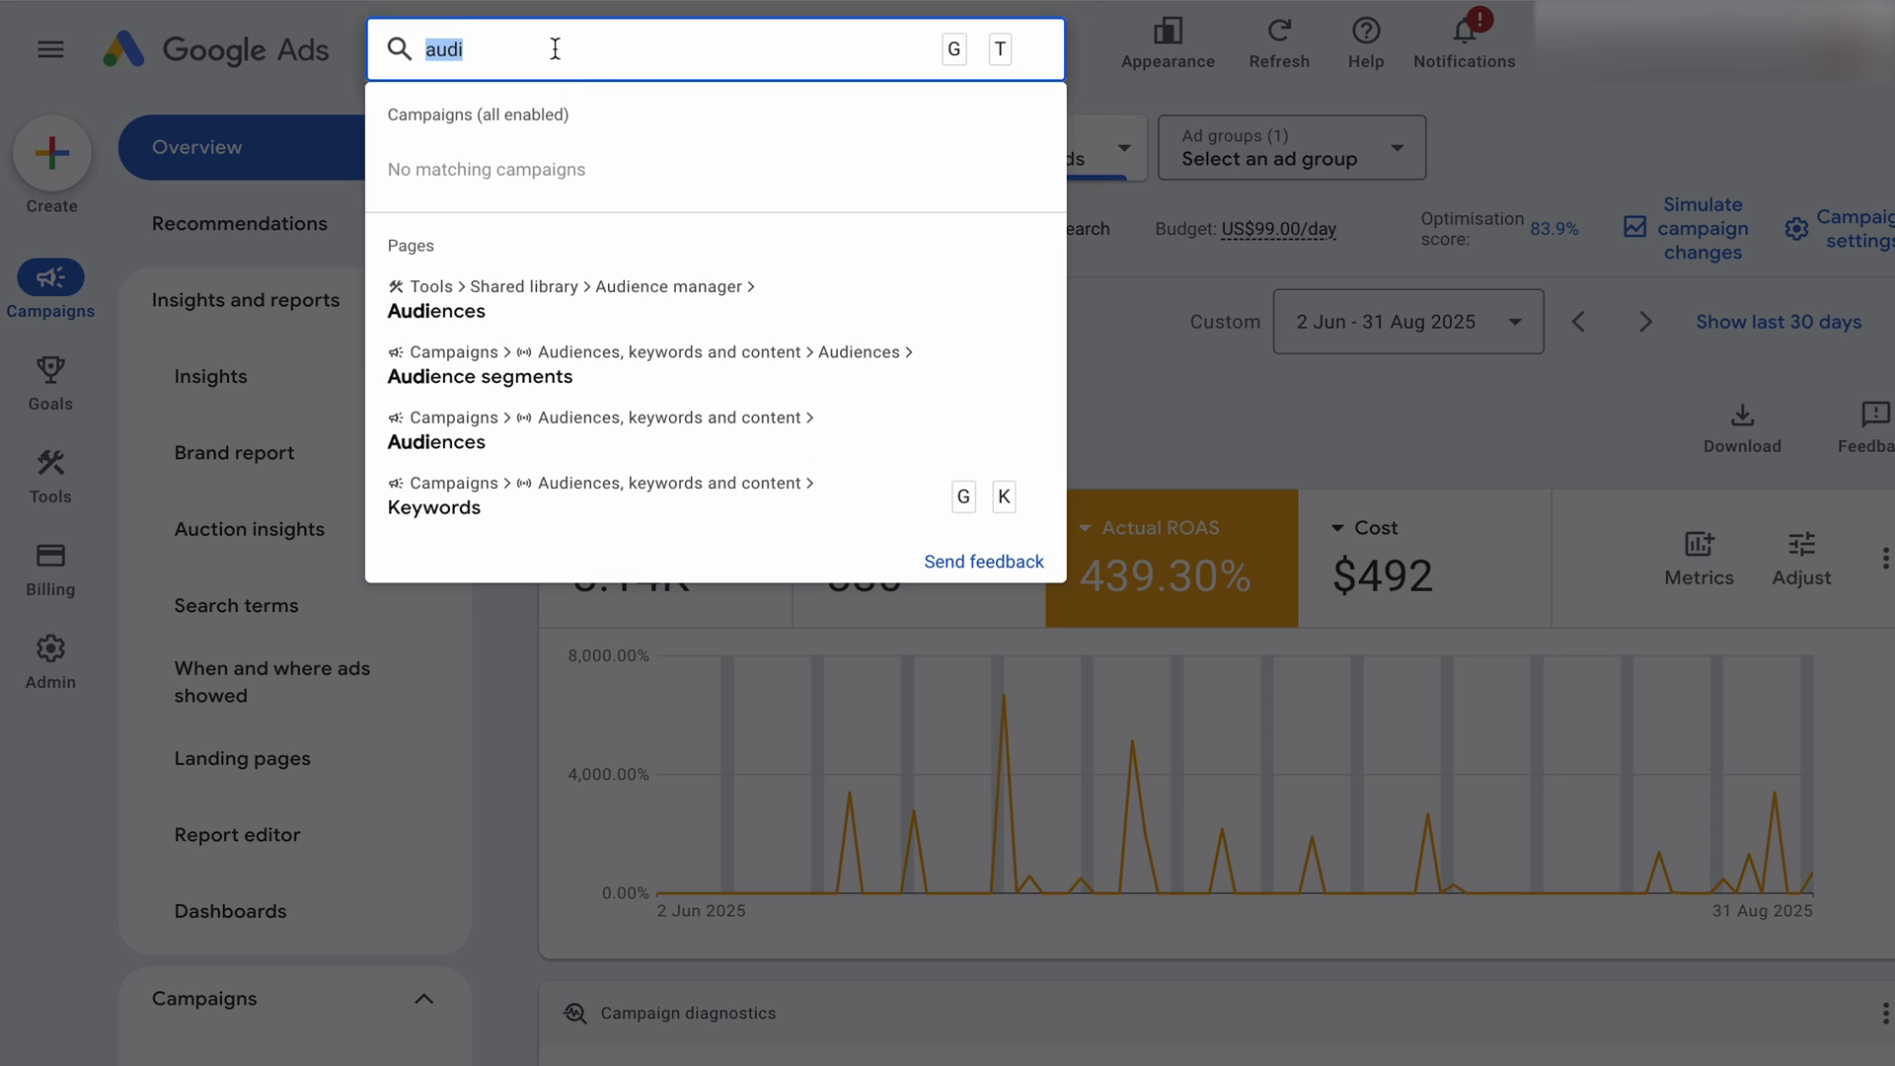
text(ads)
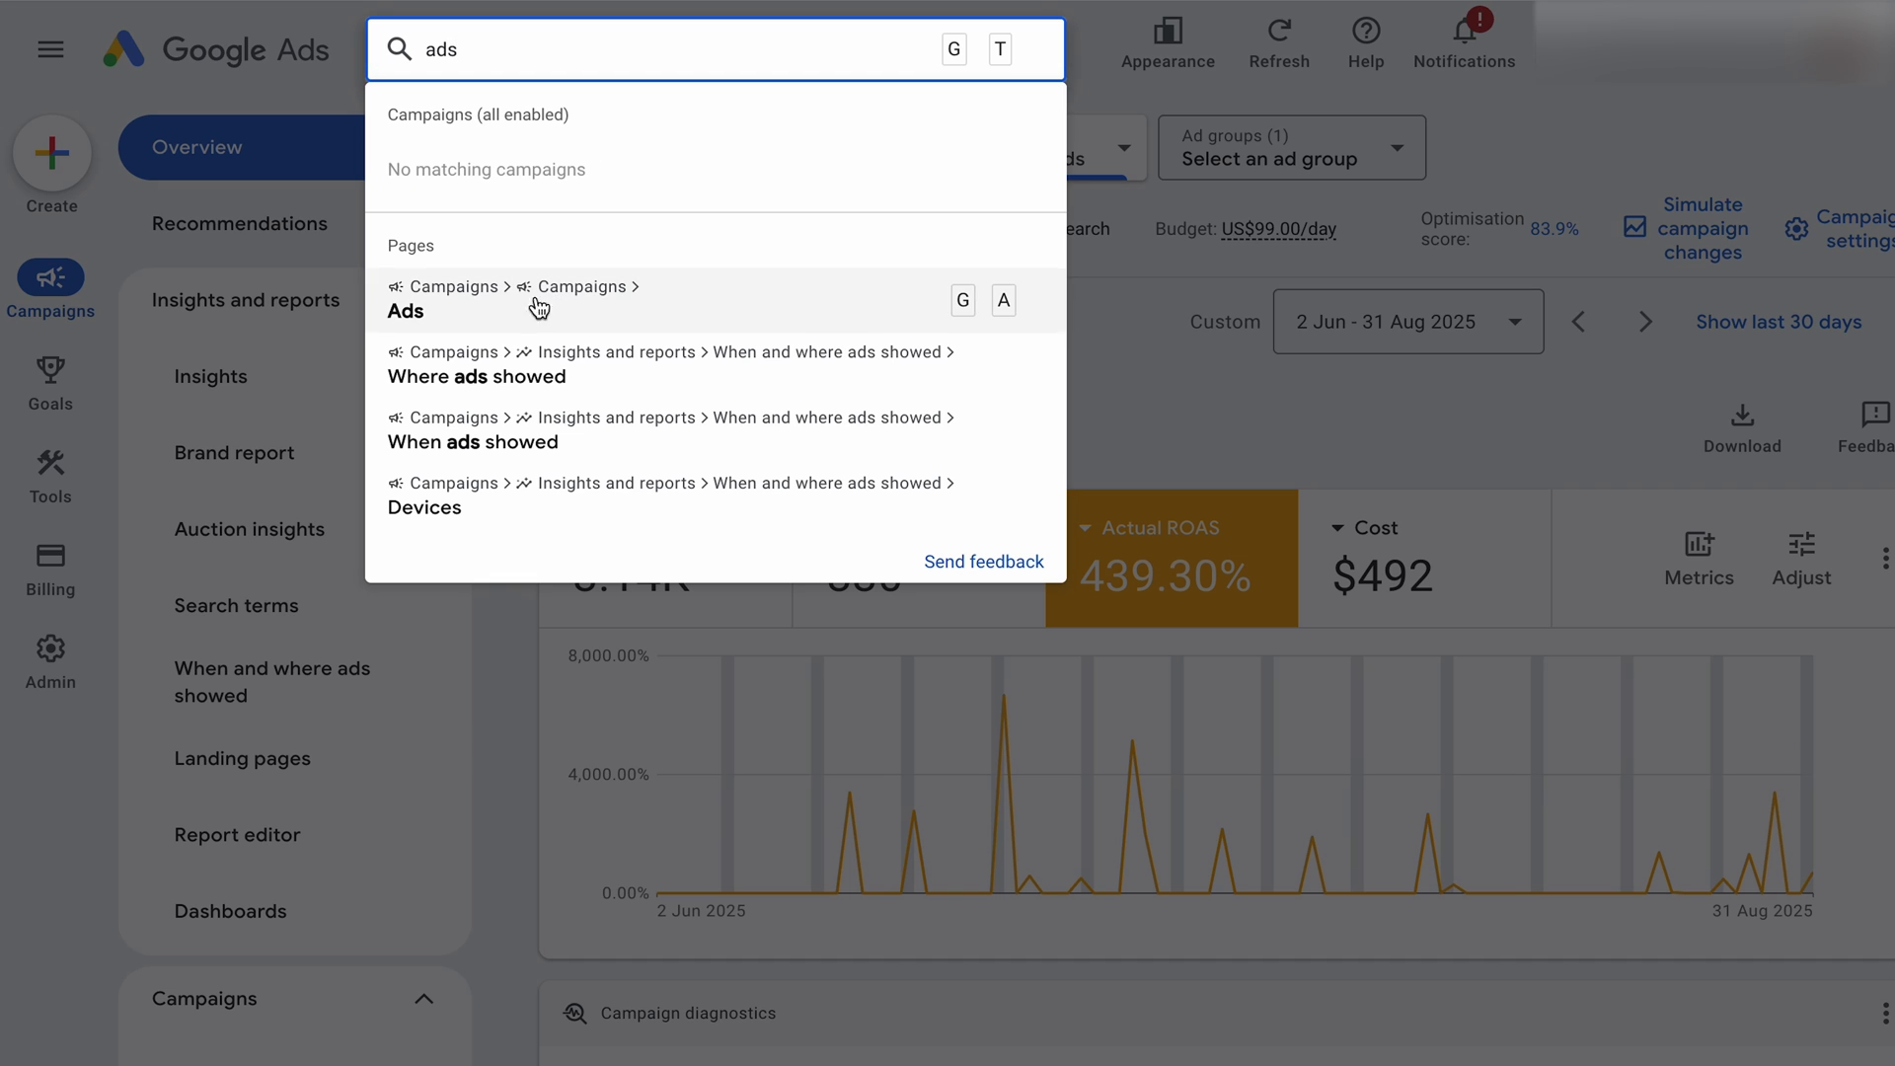
click(524, 316)
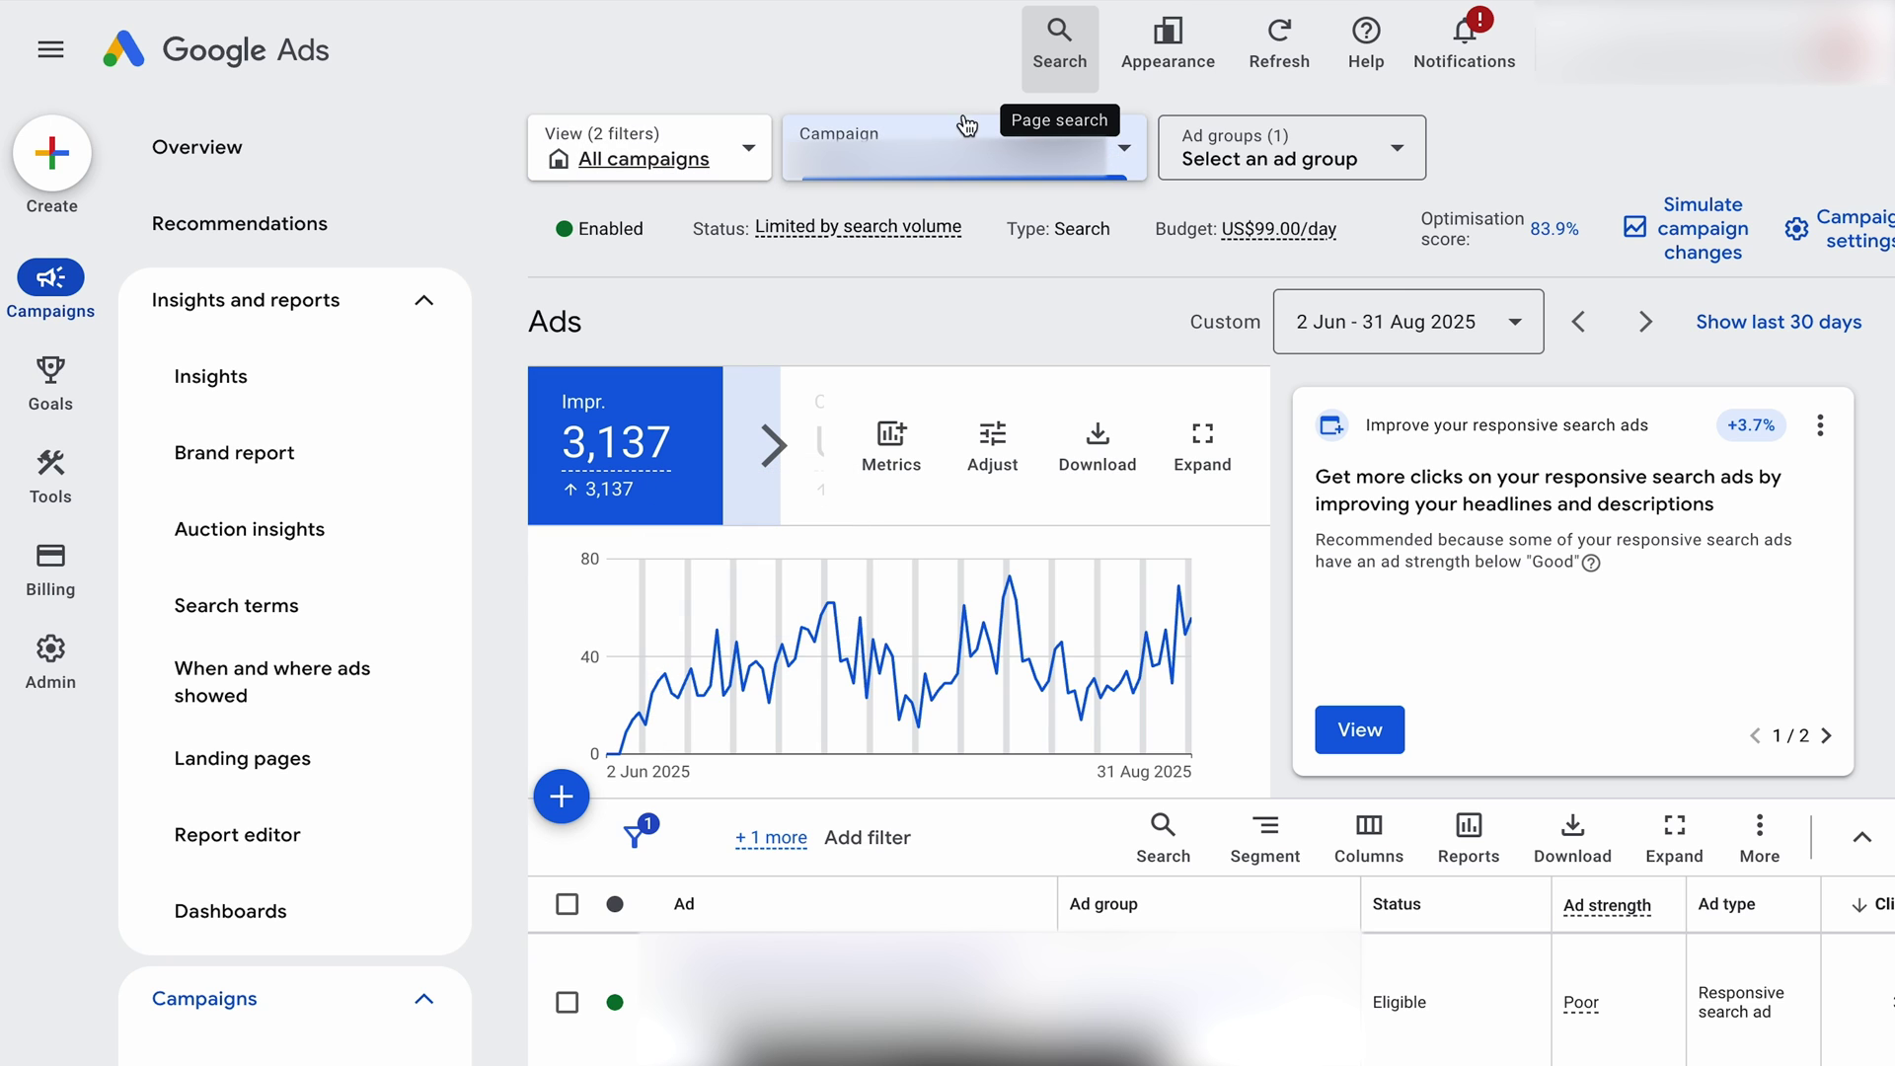
click(1061, 49)
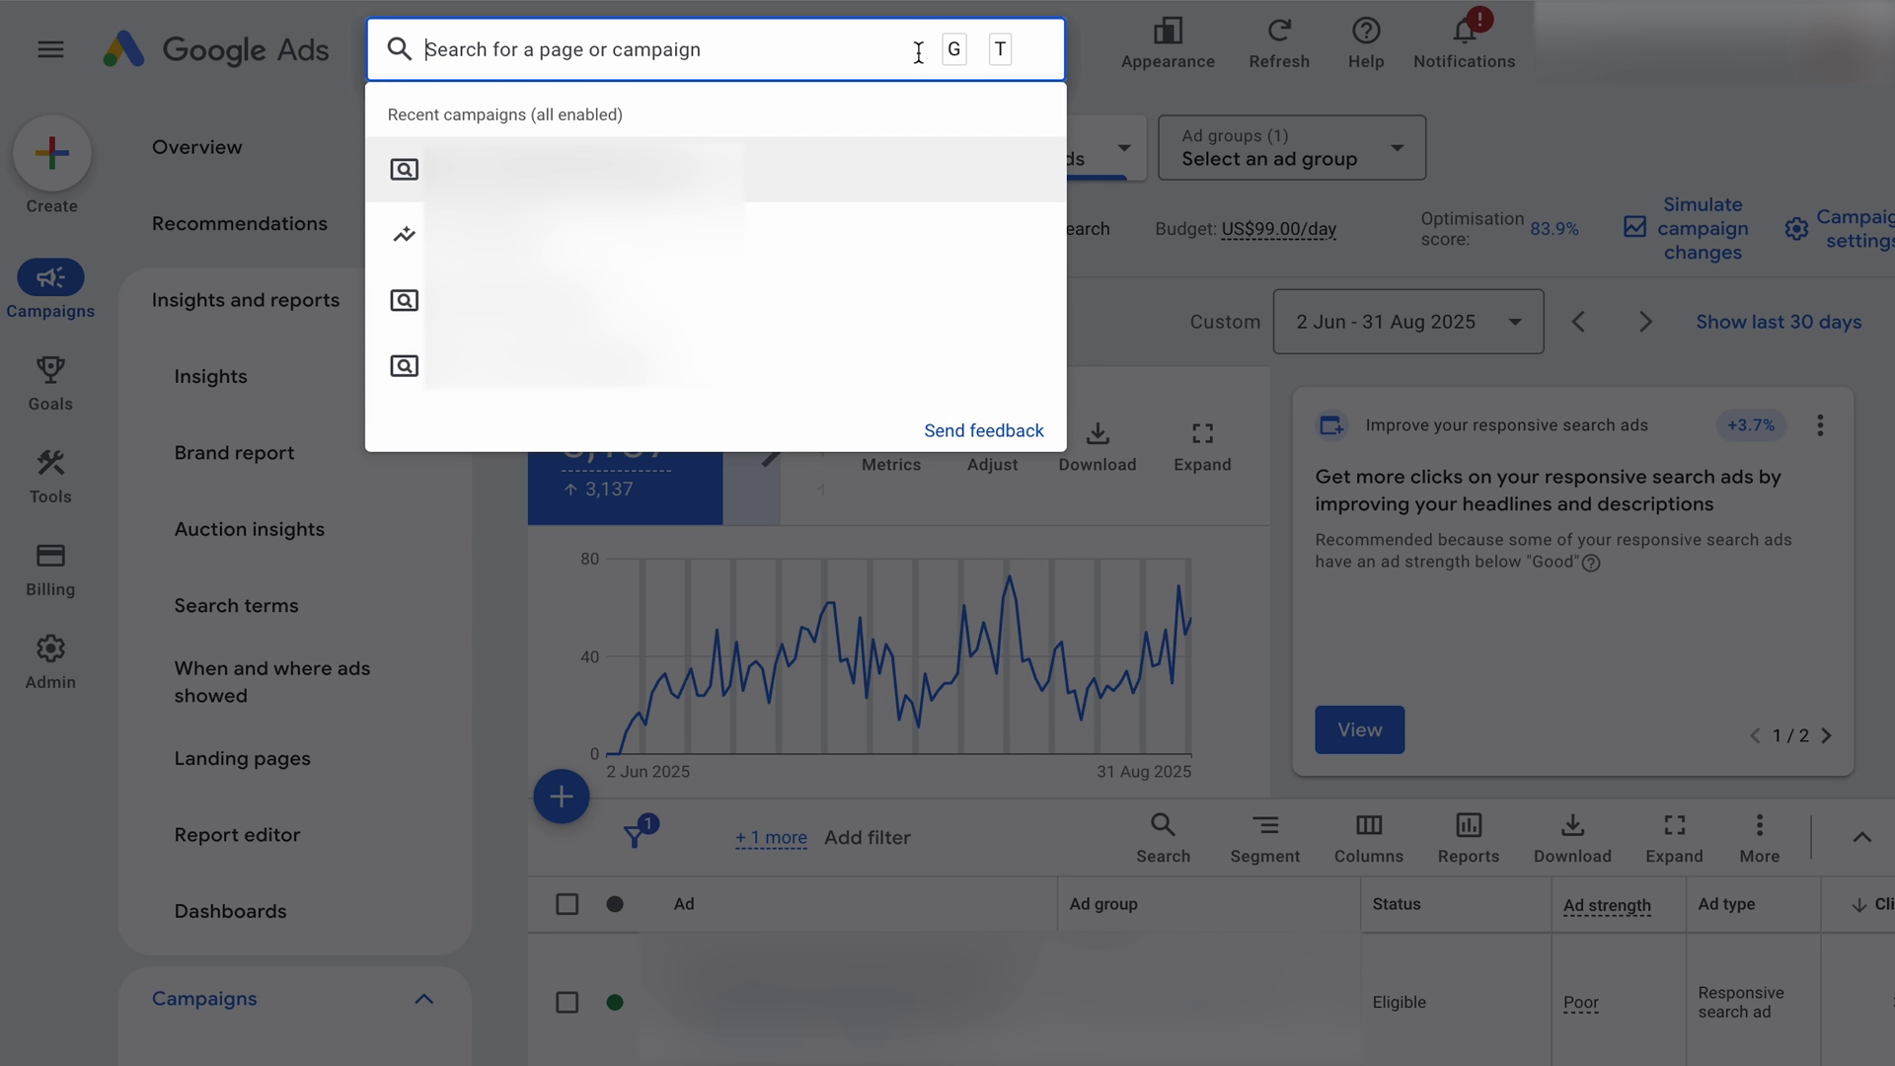